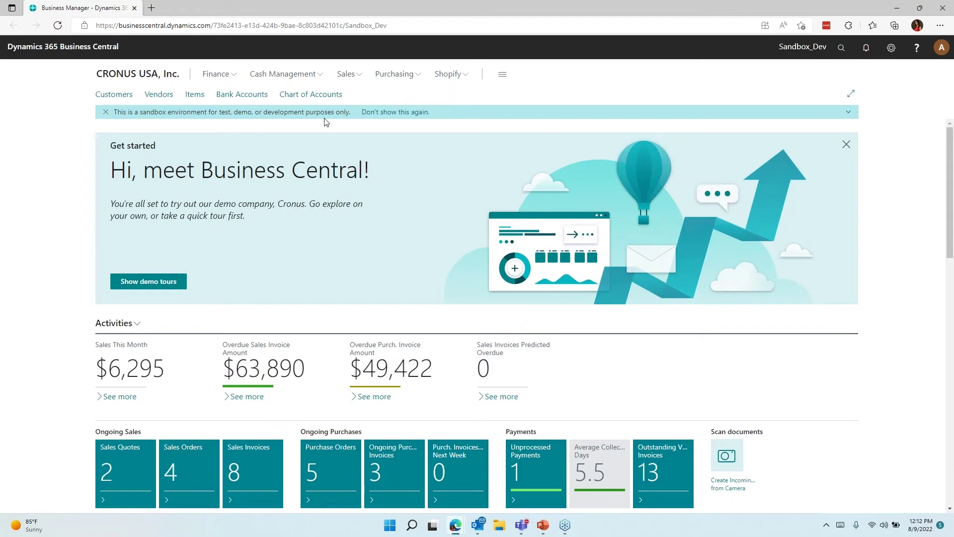
Step: Search for "tax jur" and open the Tax Jurisdictions list
{"action": "left_click", "coordinate": [839, 48]}
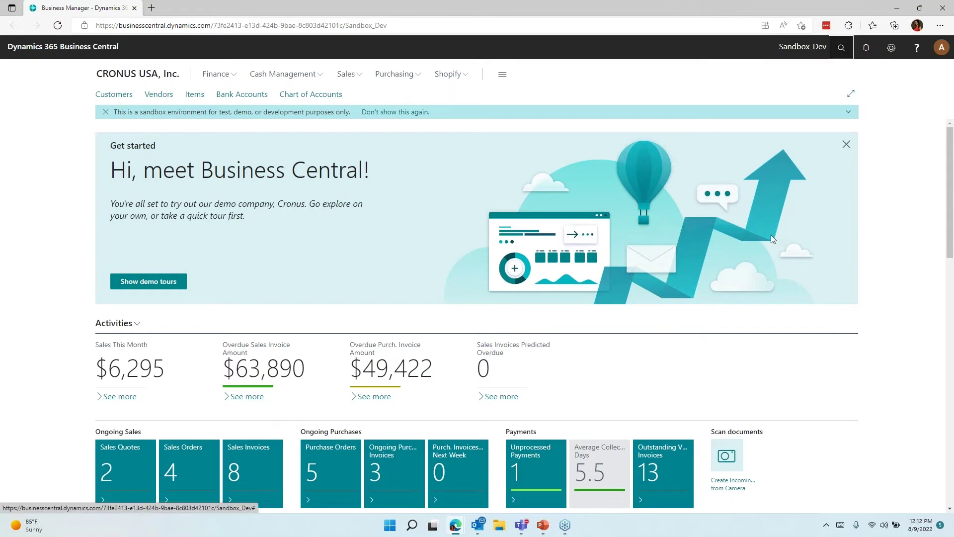
{"action": "type", "text": "tax jur"}
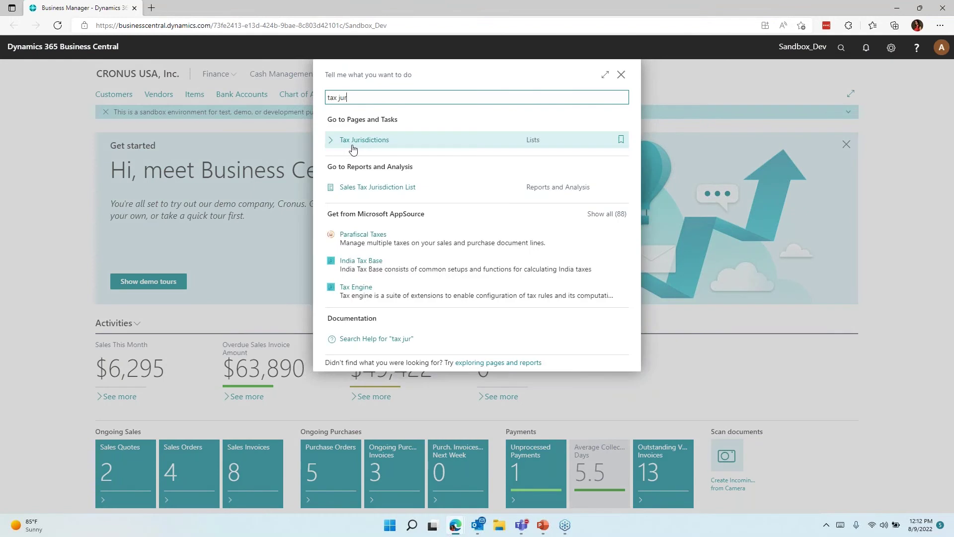
{"action": "left_click", "coordinate": [351, 148]}
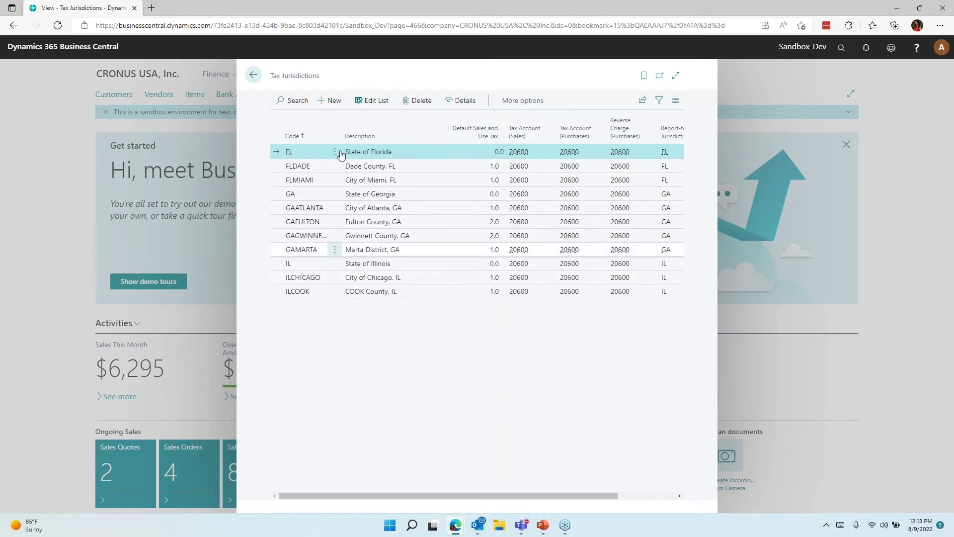
Step: Add a new tax jurisdiction with the code Denver and the description Denver
{"action": "left_click", "coordinate": [324, 103]}
{"action": "type", "text": "Denver"}
{"action": "key", "text": "Tab"}
{"action": "type", "text": "Denver"}
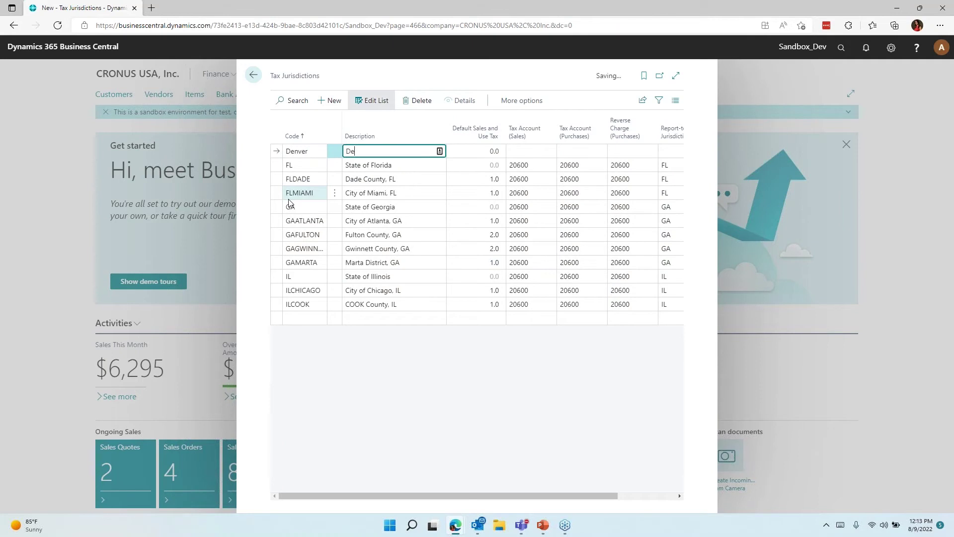
{"action": "key", "text": "Tab"}
{"action": "key", "text": "Tab"}
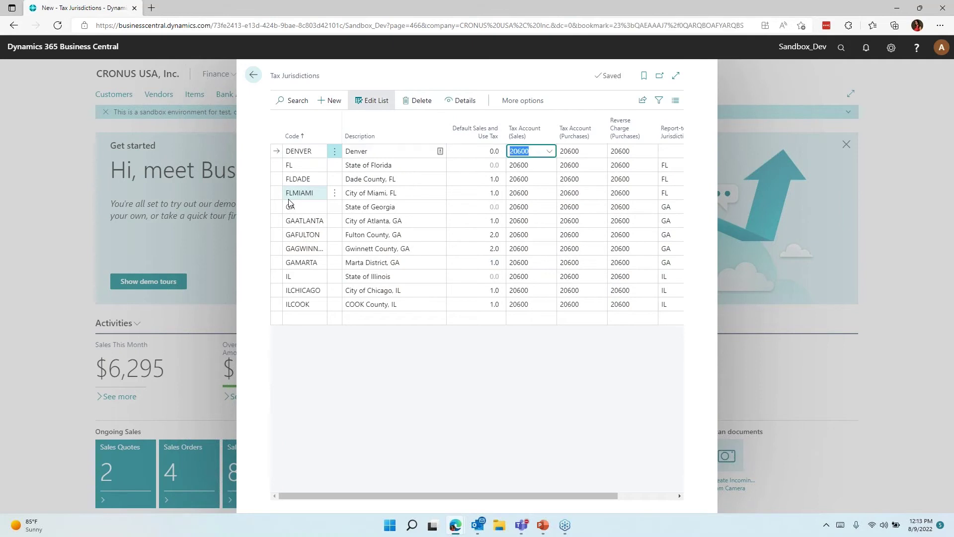
Step: Examine the account choices for the Denver jurisdiction's sales and purchases tax accounts without changing them
{"action": "left_click", "coordinate": [549, 152]}
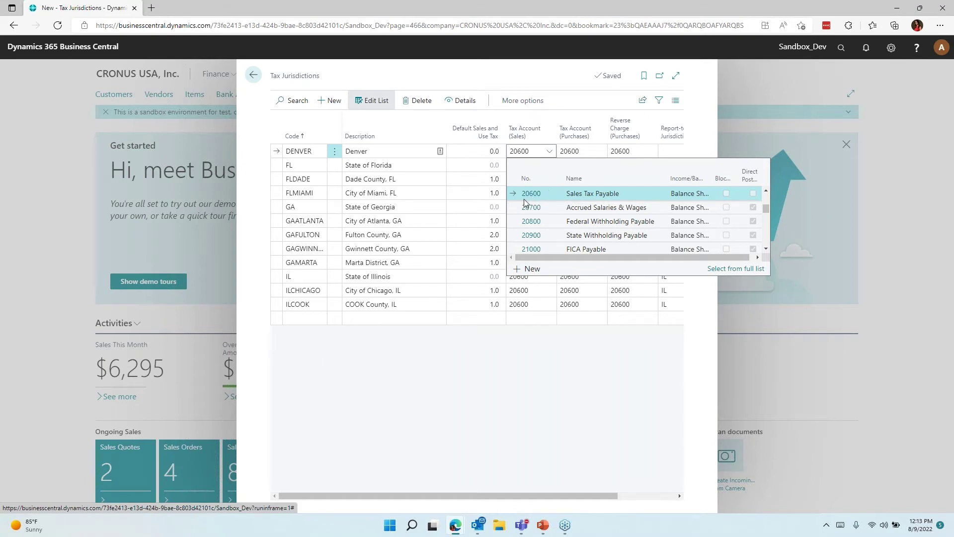
{"action": "left_click", "coordinate": [578, 148]}
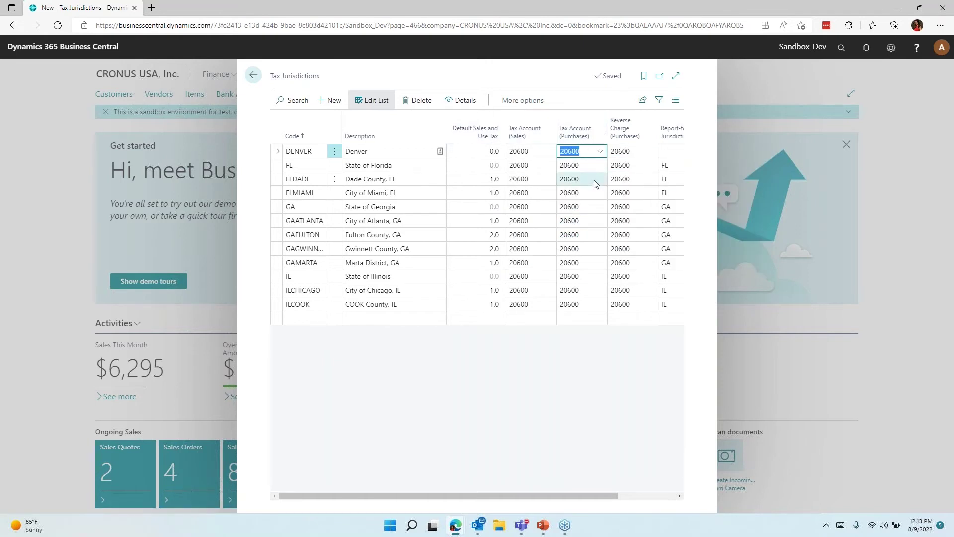
{"action": "left_click", "coordinate": [601, 152]}
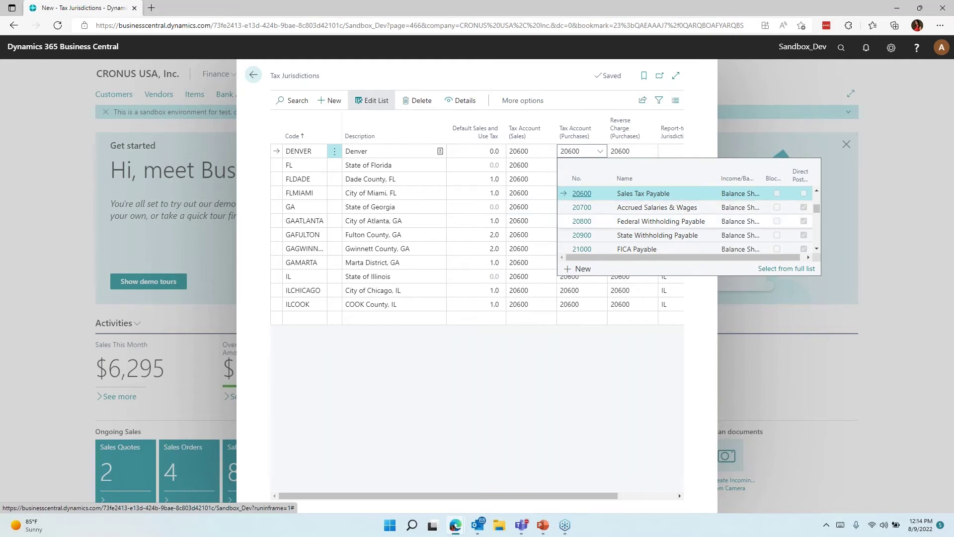
{"action": "left_click", "coordinate": [473, 371]}
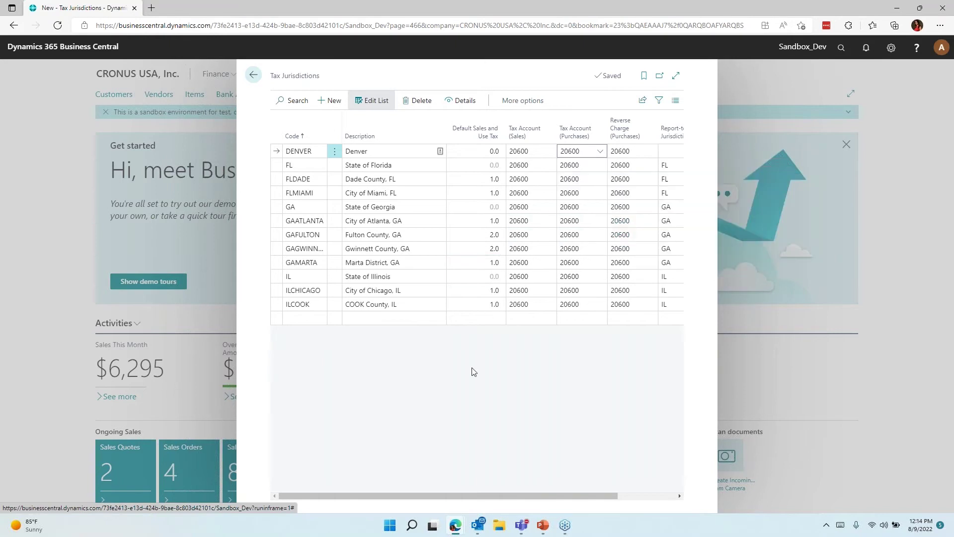
Step: Add a tax jurisdiction with the code CO and the description "State of CO"
{"action": "left_click", "coordinate": [334, 101]}
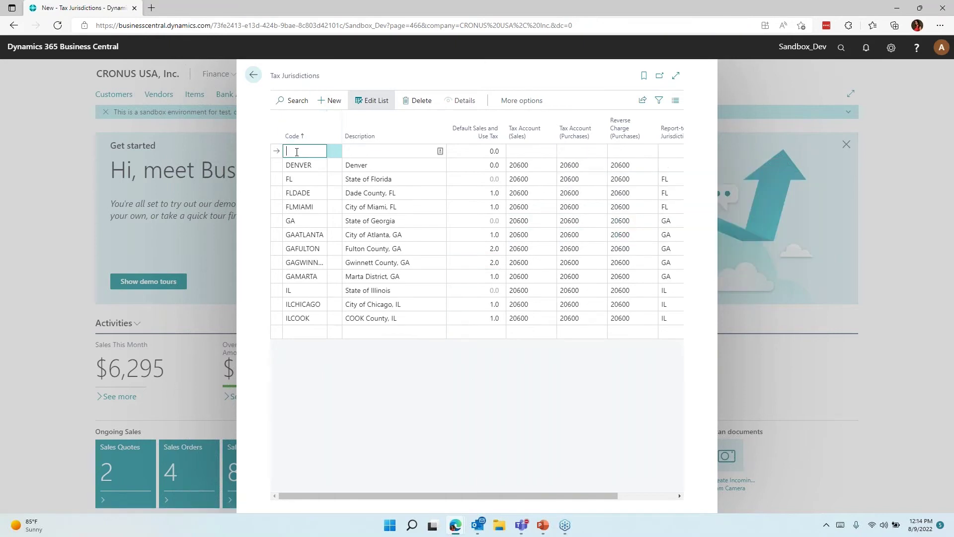
{"action": "type", "text": "State of C"}
{"action": "key", "text": "Tab"}
{"action": "left_click", "coordinate": [309, 151]}
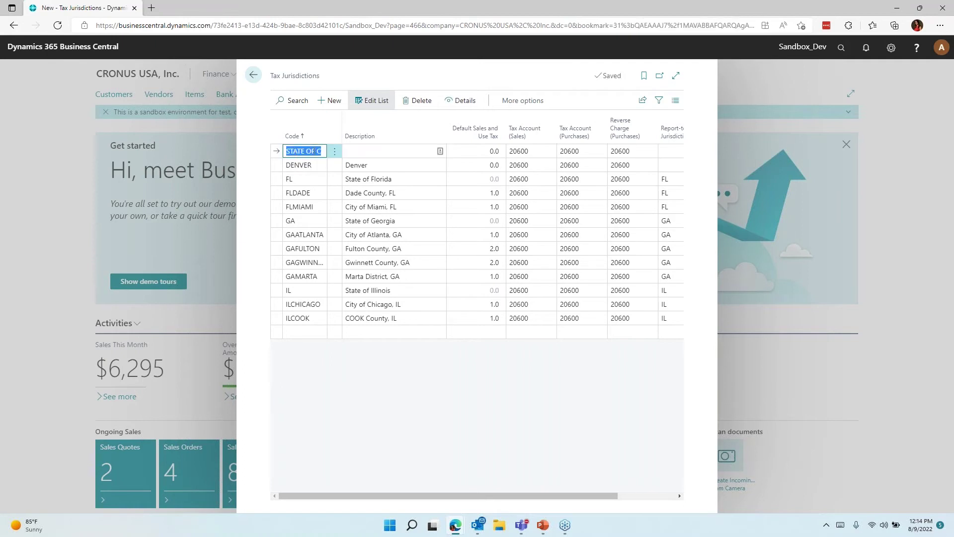
{"action": "type", "text": "CA"}
{"action": "key", "text": "Tab"}
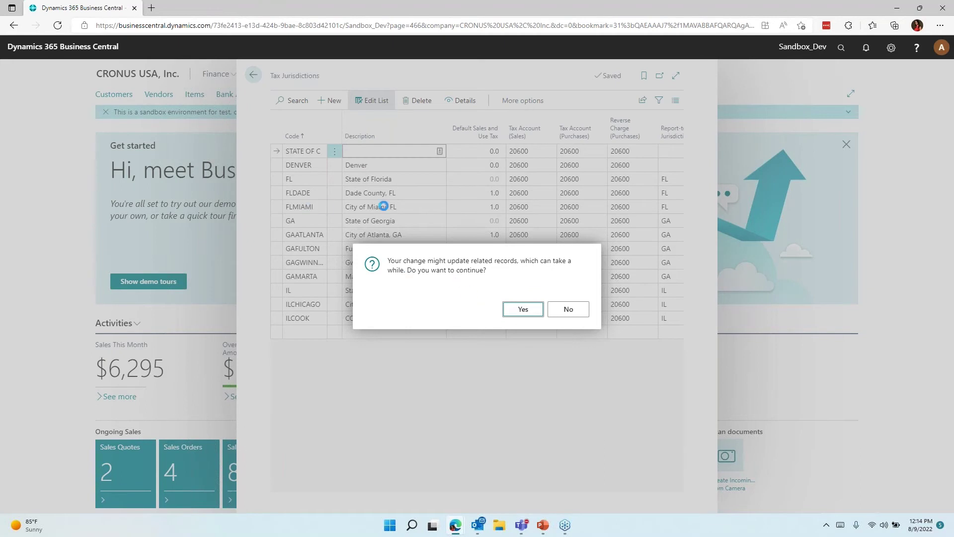
{"action": "key", "text": "Return"}
{"action": "type", "text": "State of CO"}
{"action": "key", "text": "Tab"}
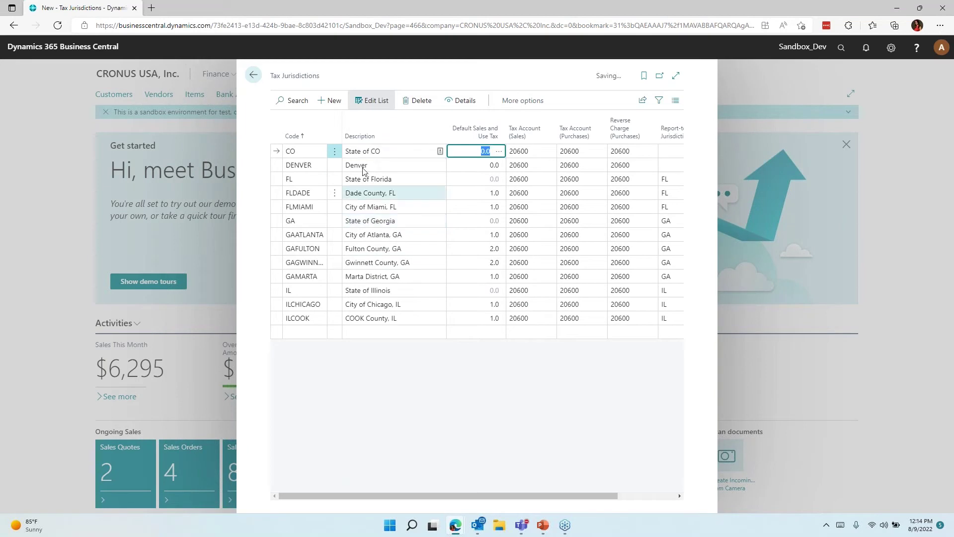
Step: Add a tax jurisdiction with the code RTD and the description "Special Tax"
{"action": "left_click", "coordinate": [327, 99]}
{"action": "type", "text": "SPECIA"}
{"action": "key", "text": "BackSpace"}
{"action": "key", "text": "BackSpace"}
{"action": "key", "text": "BackSpace"}
{"action": "key", "text": "BackSpace"}
{"action": "key", "text": "BackSpace"}
{"action": "type", "text": "TD"}
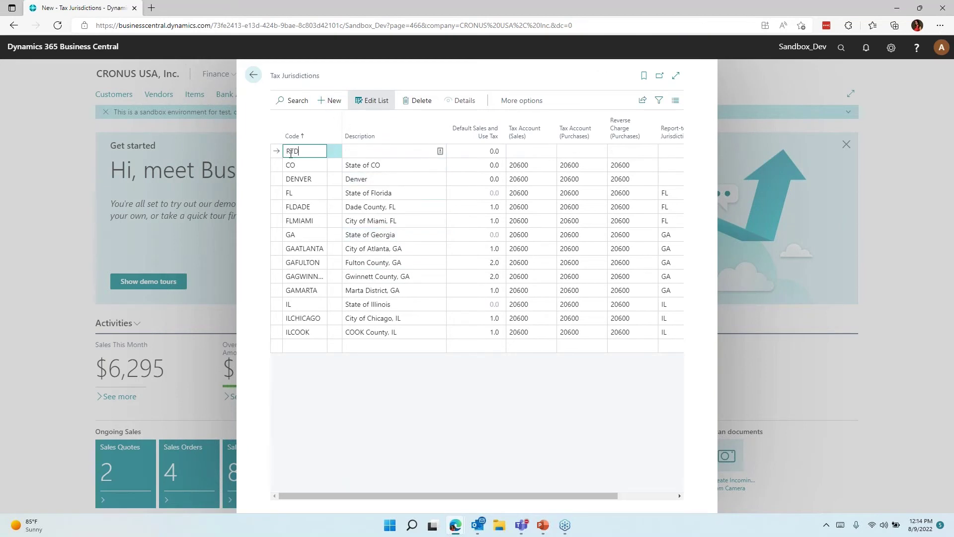
{"action": "key", "text": "Tab"}
{"action": "type", "text": "Speciaal Tax"}
{"action": "key", "text": "Tab"}
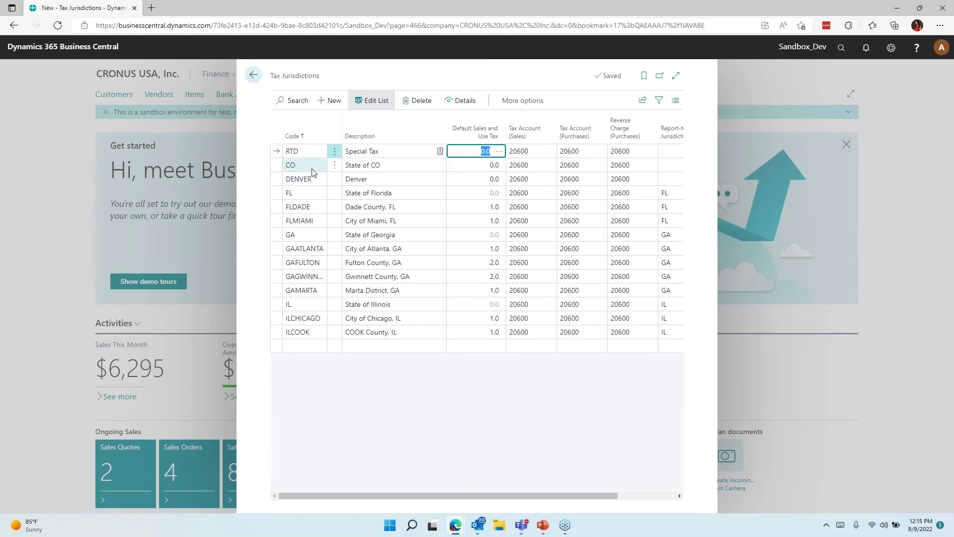
Step: Add a tax jurisdiction with the code DenverC and the description "Denver County"
{"action": "left_click", "coordinate": [332, 100]}
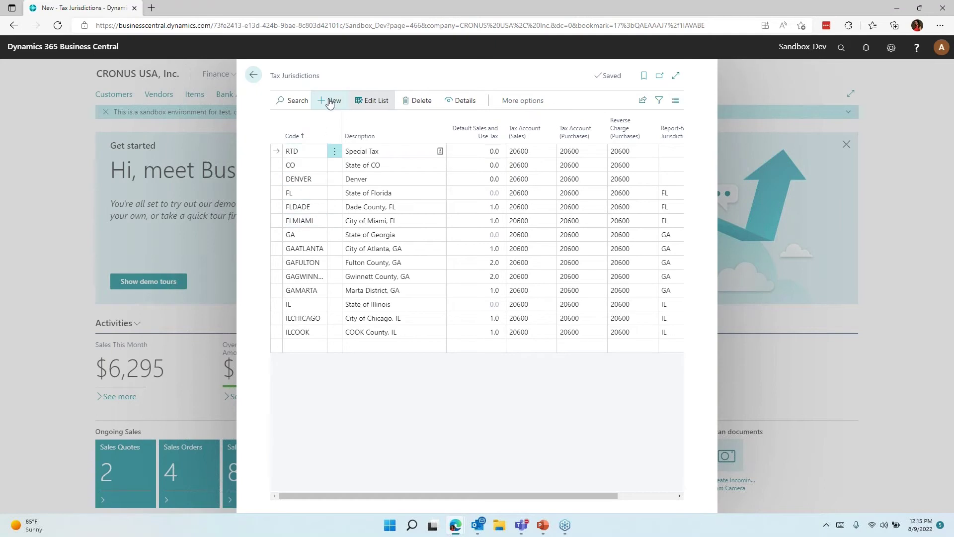
{"action": "type", "text": "Denver"}
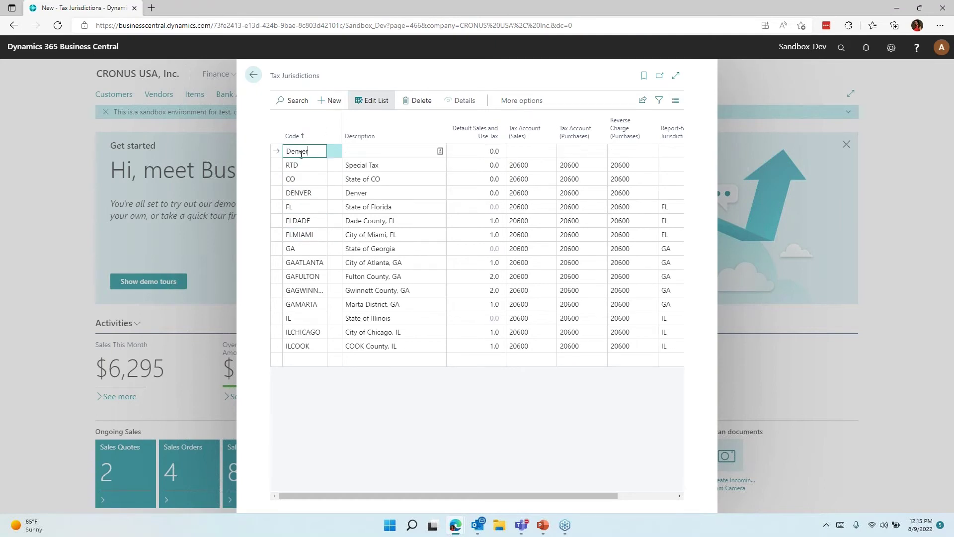
{"action": "type", "text": "C"}
{"action": "key", "text": "Tab"}
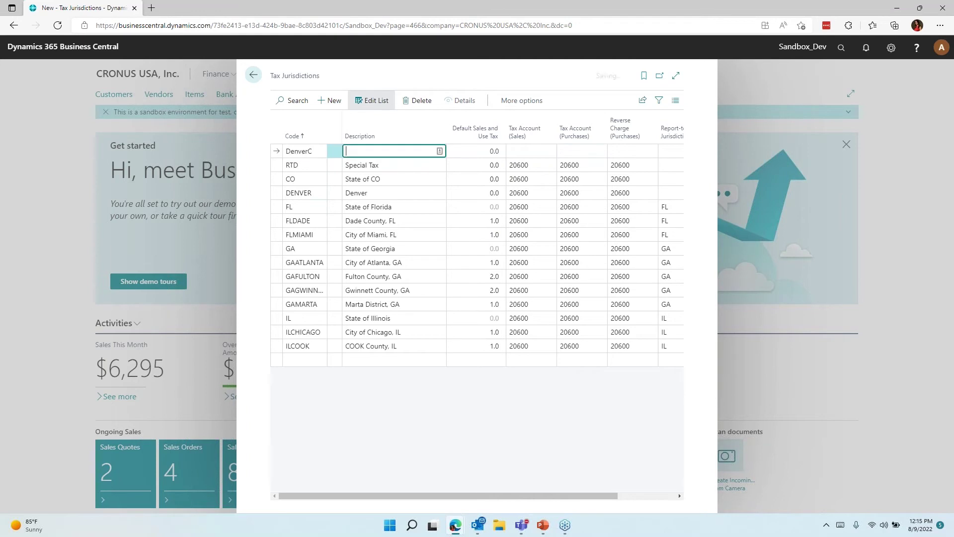
{"action": "type", "text": "Denver County"}
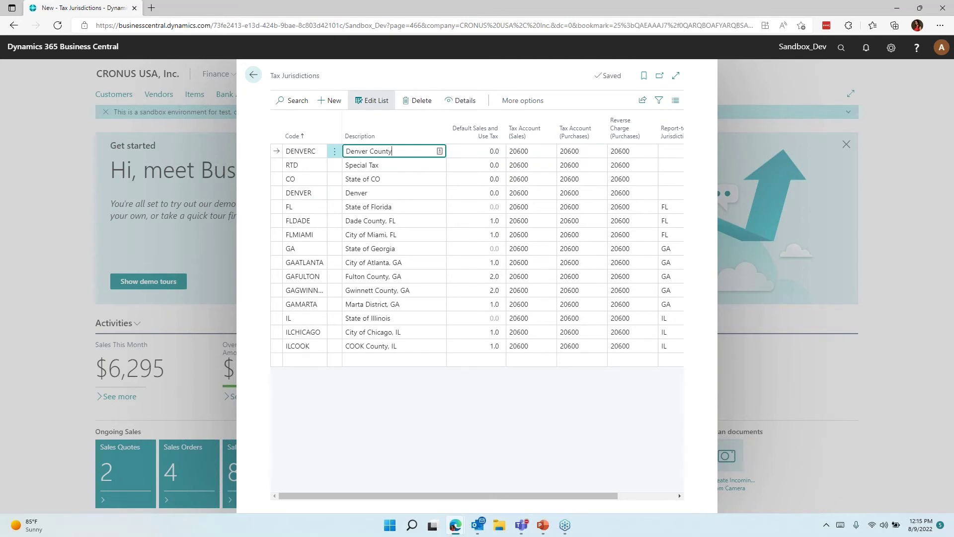
{"action": "key", "text": "Tab"}
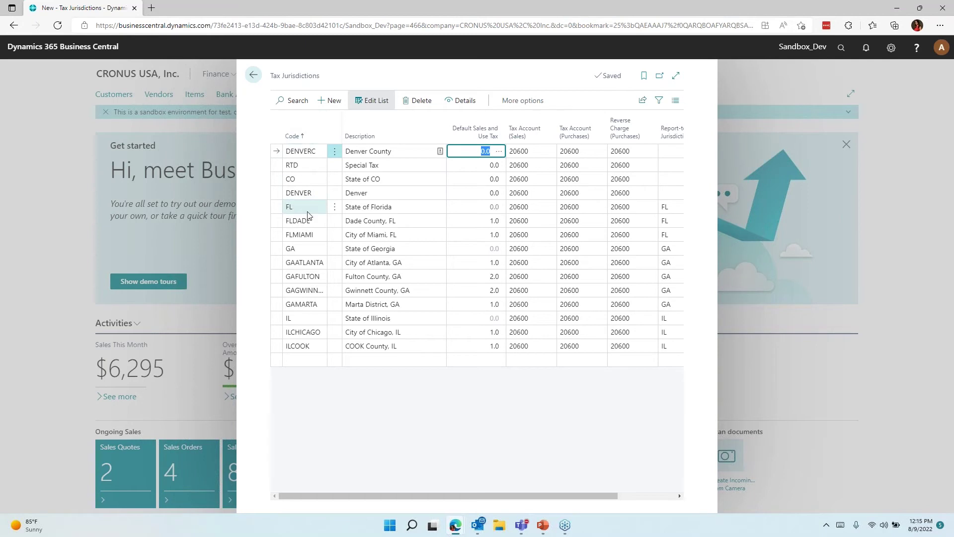
Step: Set the report-to jurisdiction to CO for the DENVERC, RTD, CO and DENVER jurisdictions
{"action": "key", "text": "Tab"}
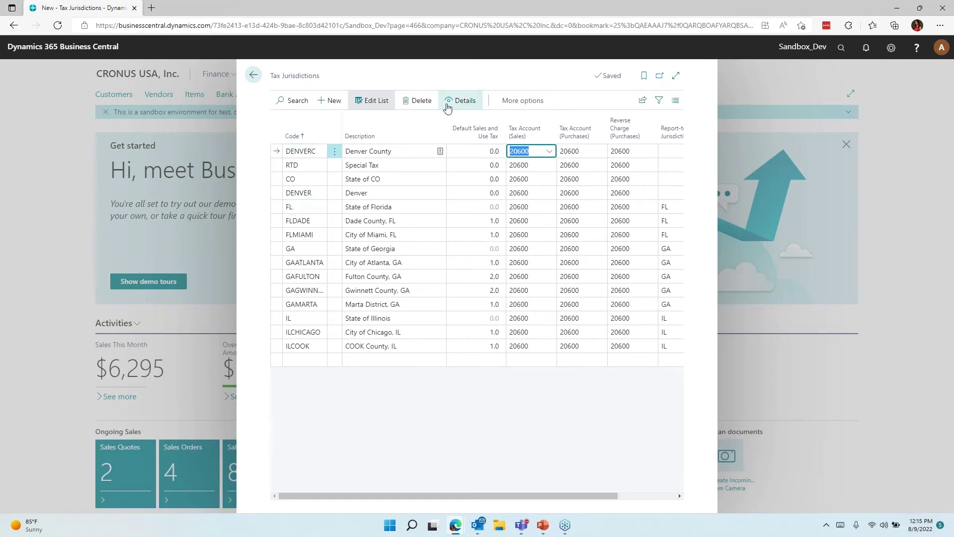
{"action": "key", "text": "Tab"}
{"action": "key", "text": "Tab"}
{"action": "key", "text": "Tab"}
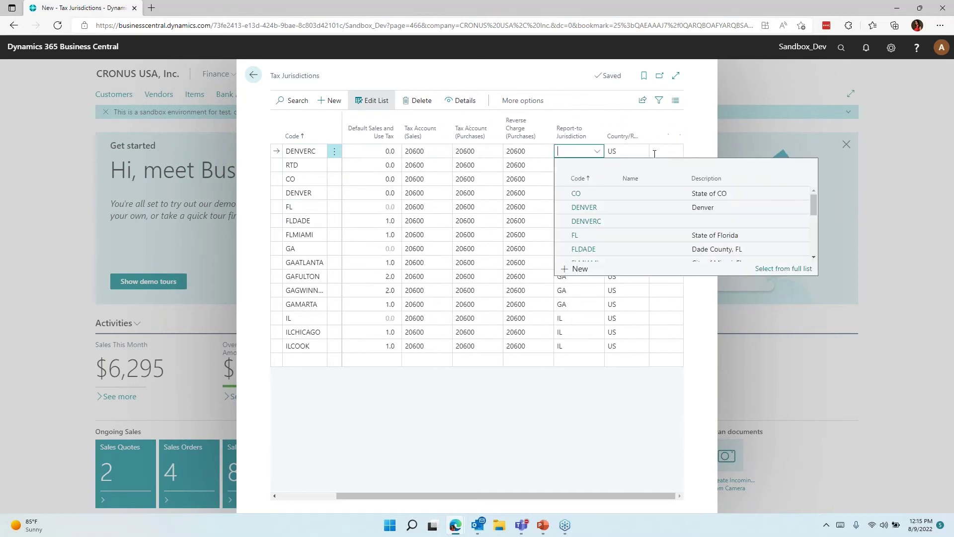
{"action": "left_click", "coordinate": [591, 196]}
{"action": "key", "text": "Down"}
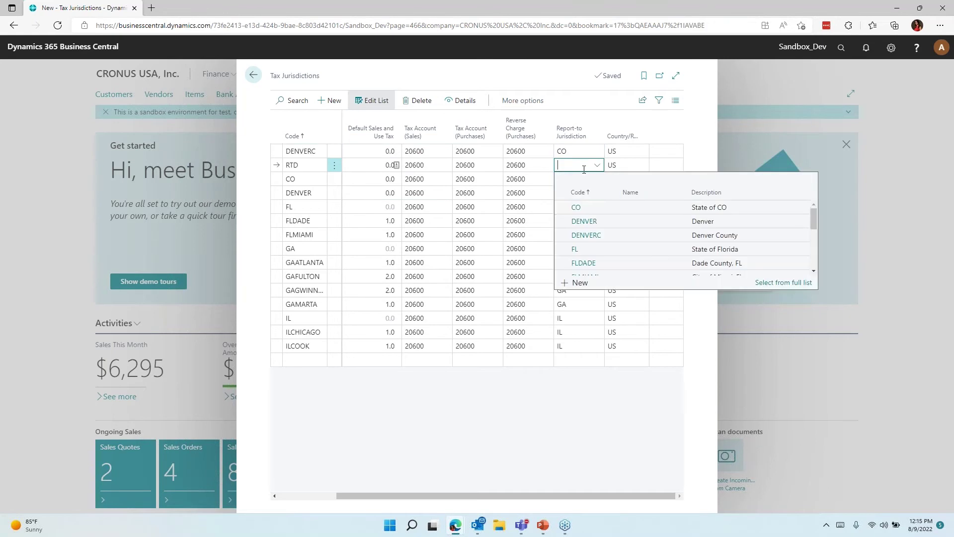
{"action": "left_click", "coordinate": [587, 206]}
{"action": "left_click", "coordinate": [597, 179]}
{"action": "left_click", "coordinate": [579, 220]}
{"action": "left_click", "coordinate": [580, 200]}
{"action": "left_click", "coordinate": [589, 233]}
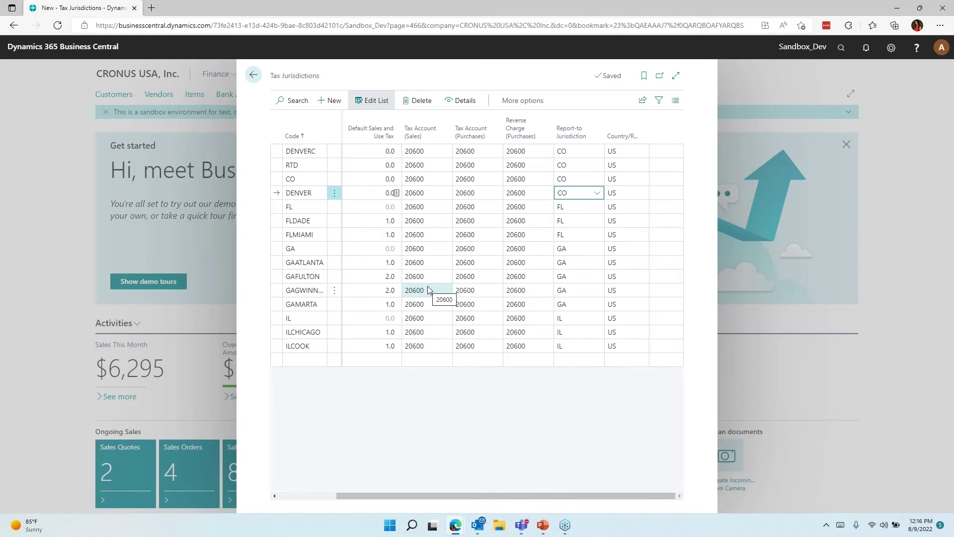
{"action": "key", "text": "Tab"}
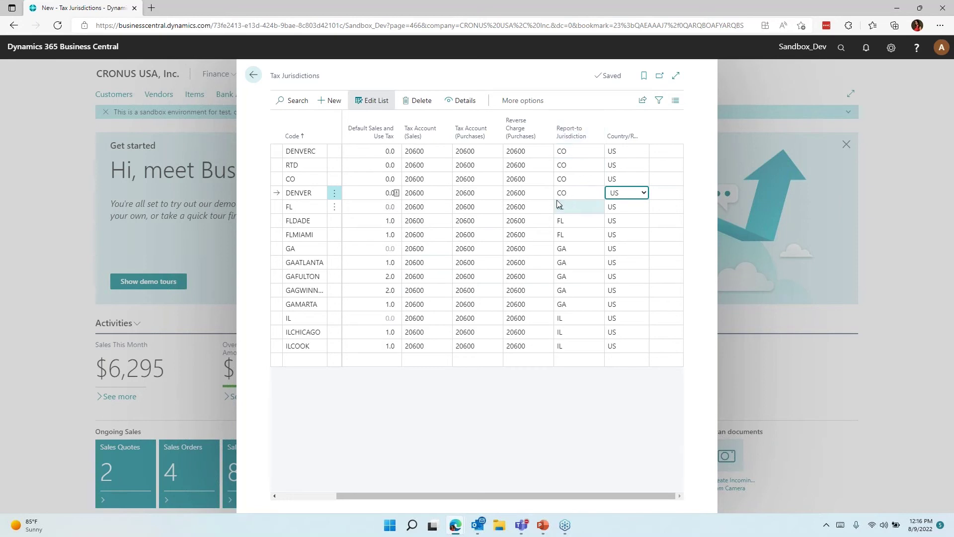
Step: Leave the jurisdictions, open the Tax Areas list and review the existing ATLANTA, GA tax area
{"action": "left_click", "coordinate": [253, 76]}
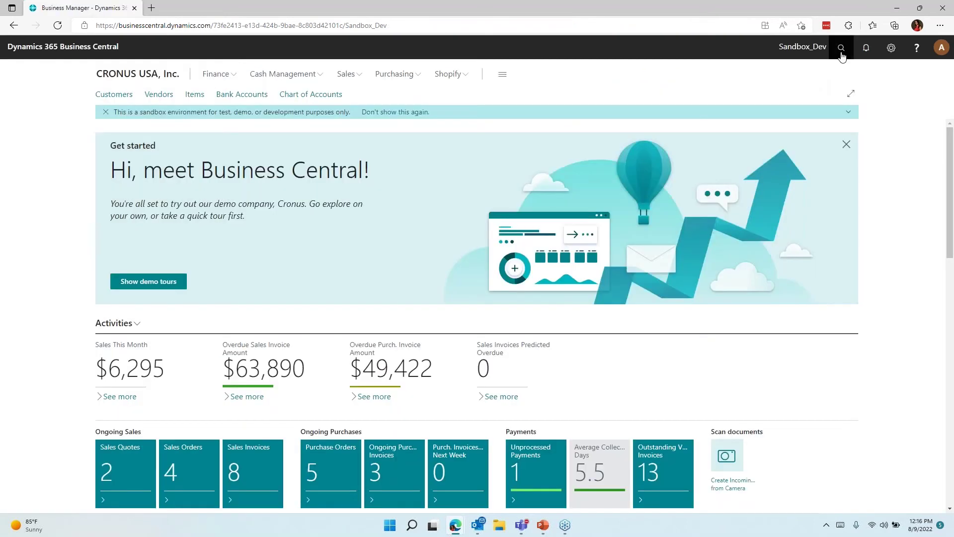
{"action": "left_click", "coordinate": [841, 52]}
{"action": "type", "text": "tax are"}
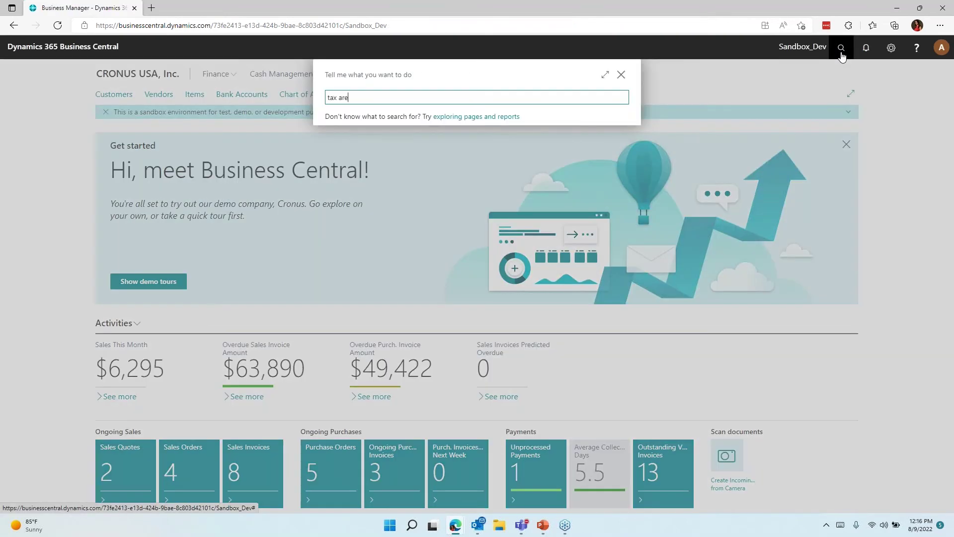
{"action": "key", "text": "Return"}
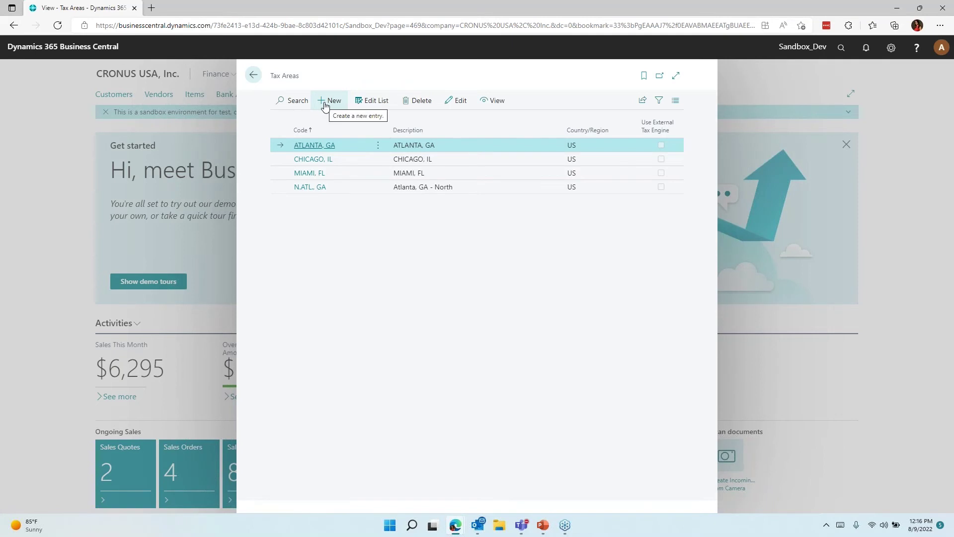
{"action": "left_click", "coordinate": [309, 145]}
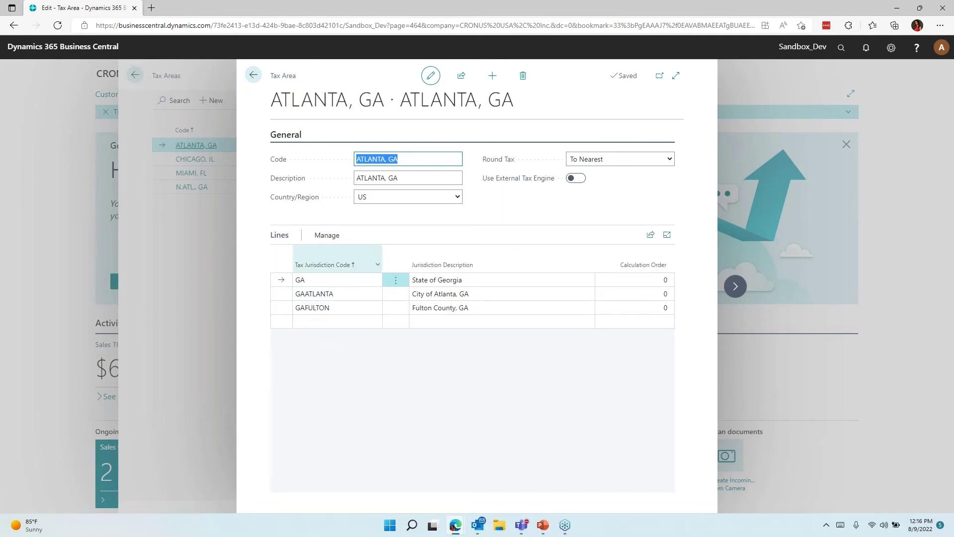
{"action": "left_click", "coordinate": [253, 75]}
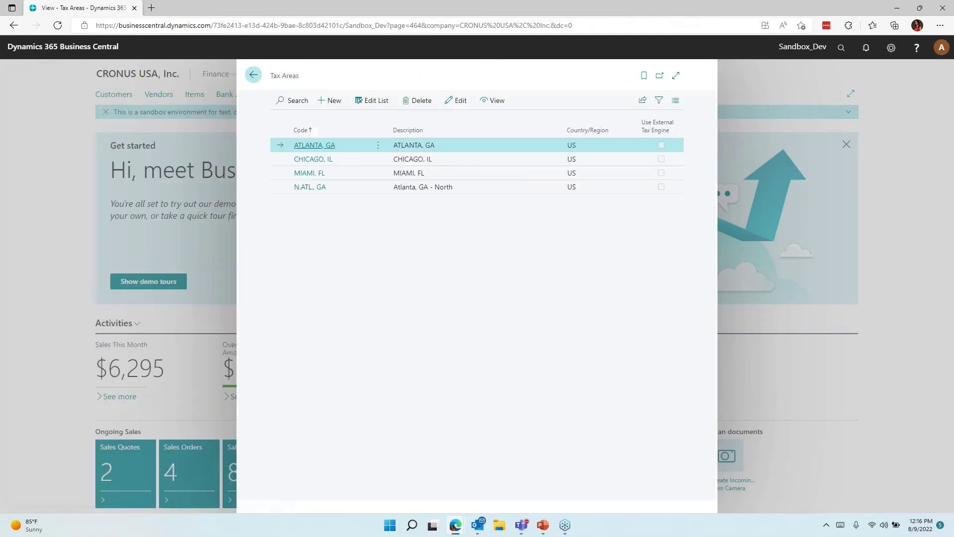
Step: Create a new tax area with the code "DENVER, CO" and the description "Denver, CO"
{"action": "left_click", "coordinate": [331, 102]}
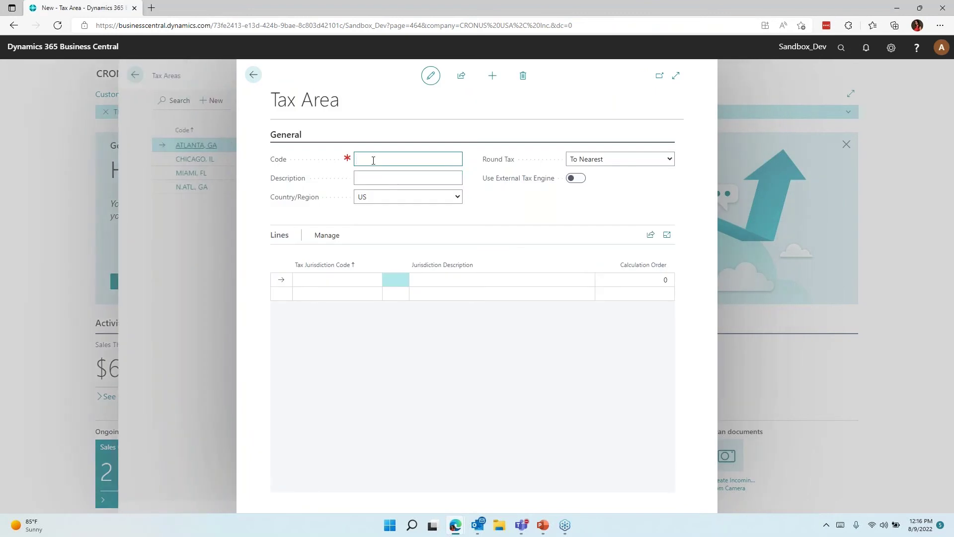
{"action": "type", "text": "DENVER< C"}
{"action": "key", "text": "BackSpace"}
{"action": "type", "text": ", CO"}
{"action": "key", "text": "Tab"}
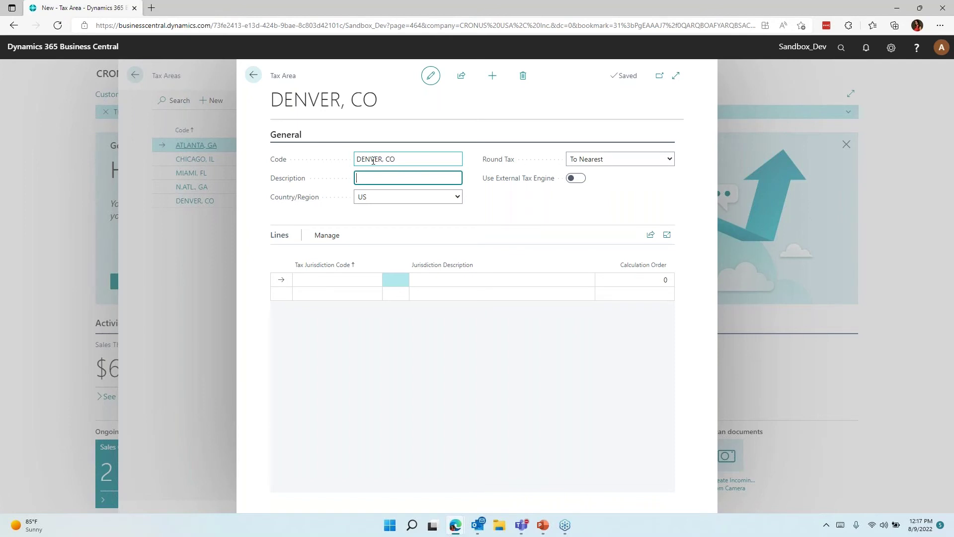
{"action": "type", "text": "Denver, CO"}
{"action": "key", "text": "Tab"}
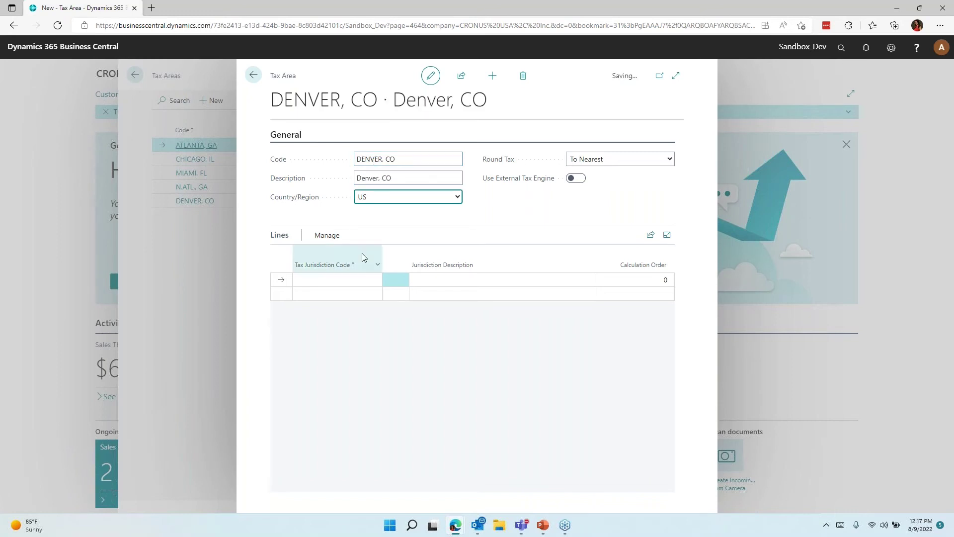
Step: Add the jurisdictions CO, DENVER, DENVERC and RTD to the lines of the DENVER, CO tax area
{"action": "left_click", "coordinate": [313, 283]}
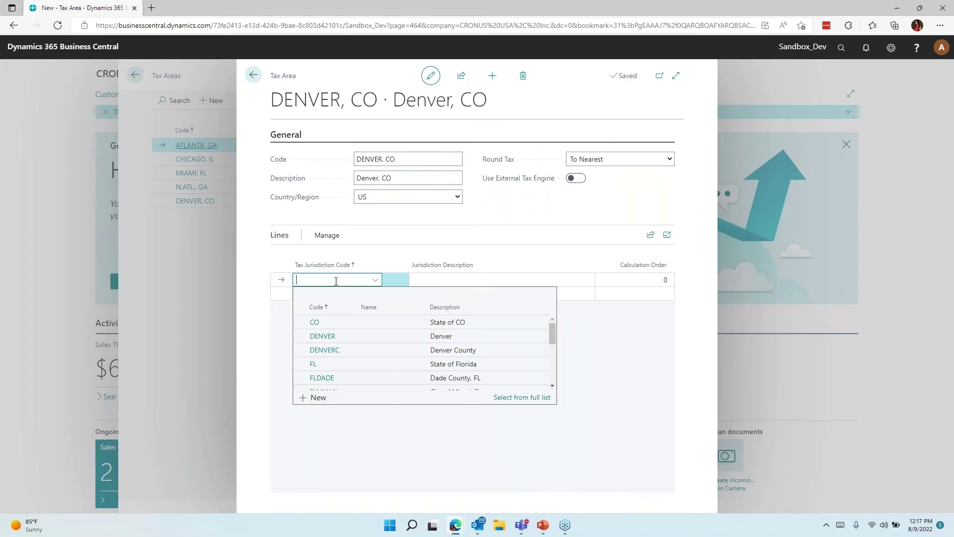
{"action": "left_click", "coordinate": [330, 323]}
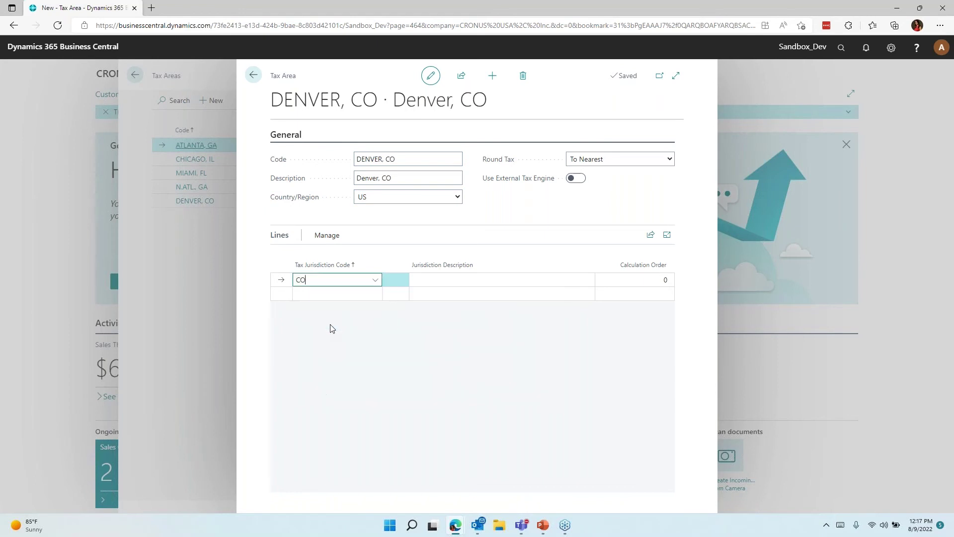
{"action": "left_click", "coordinate": [330, 295]}
{"action": "left_click", "coordinate": [440, 350]}
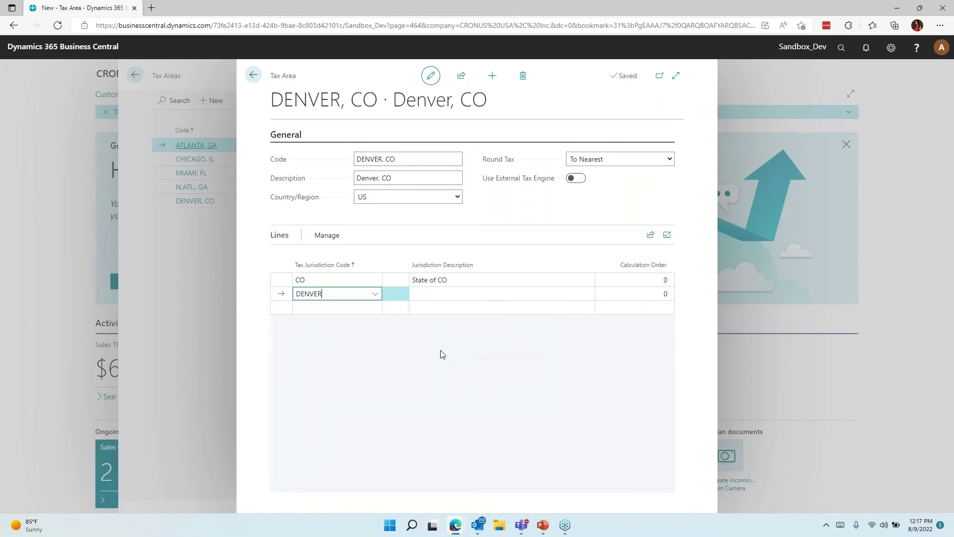
{"action": "key", "text": "Tab"}
{"action": "left_click", "coordinate": [377, 310]}
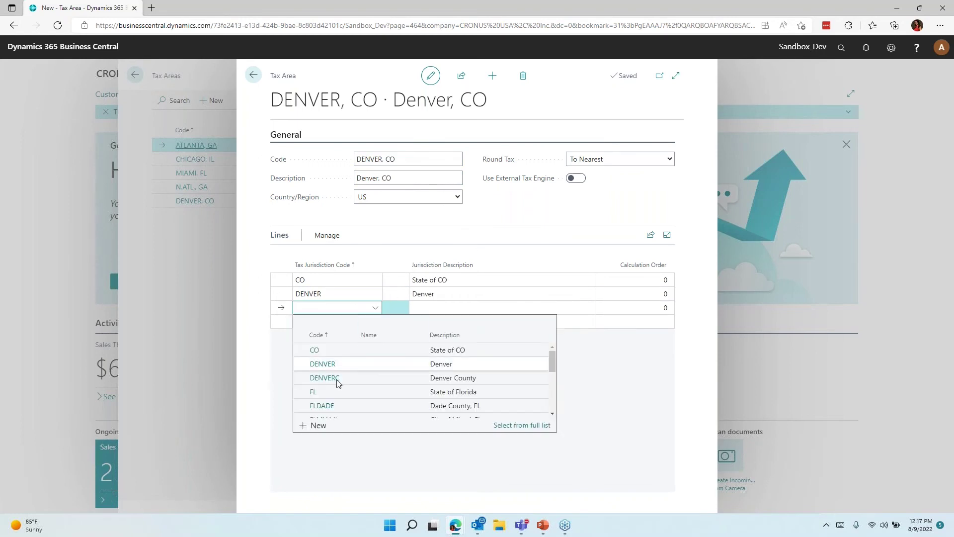
{"action": "left_click", "coordinate": [339, 378]}
{"action": "left_click", "coordinate": [347, 319]}
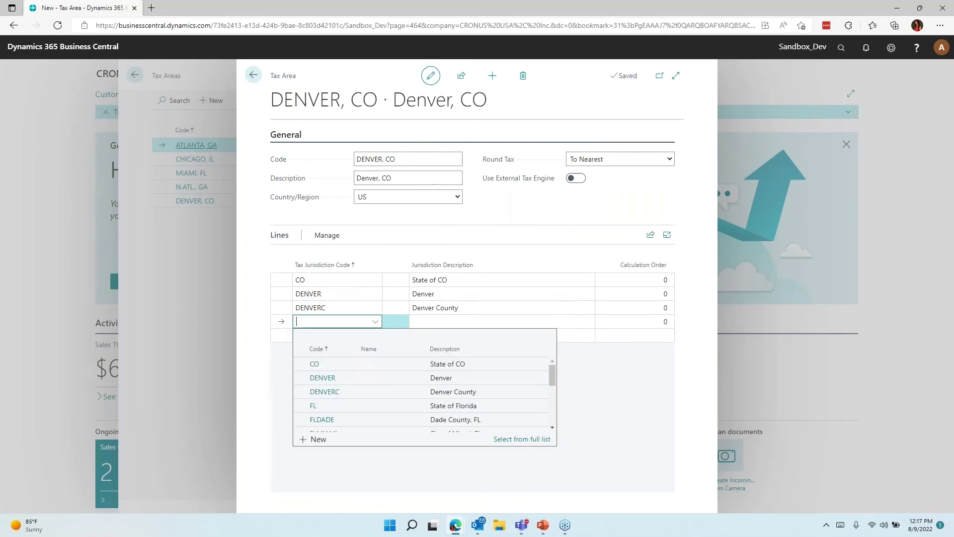
{"action": "type", "text": "RTD"}
{"action": "key", "text": "Tab"}
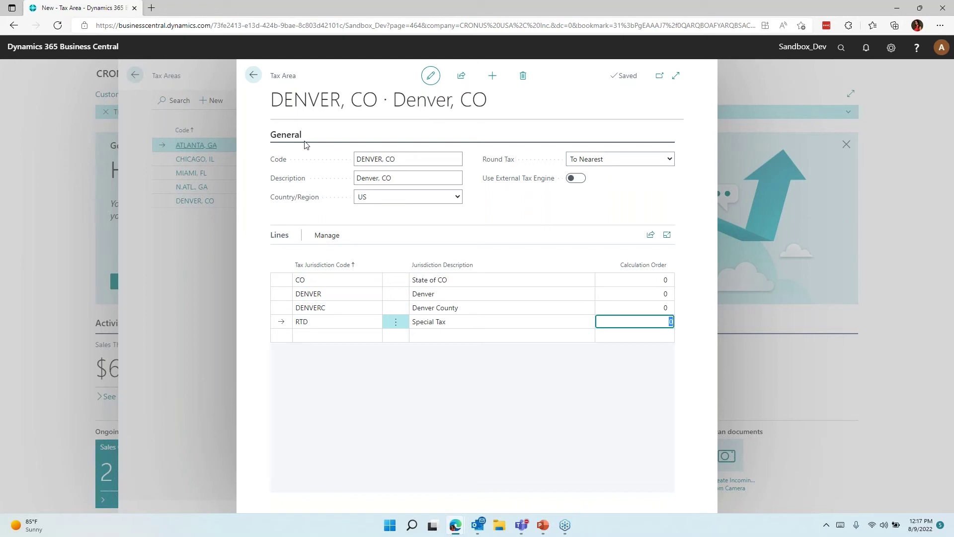
Step: Leave the tax area and the Tax Areas list, and open the Tax Details list
{"action": "left_click", "coordinate": [255, 76]}
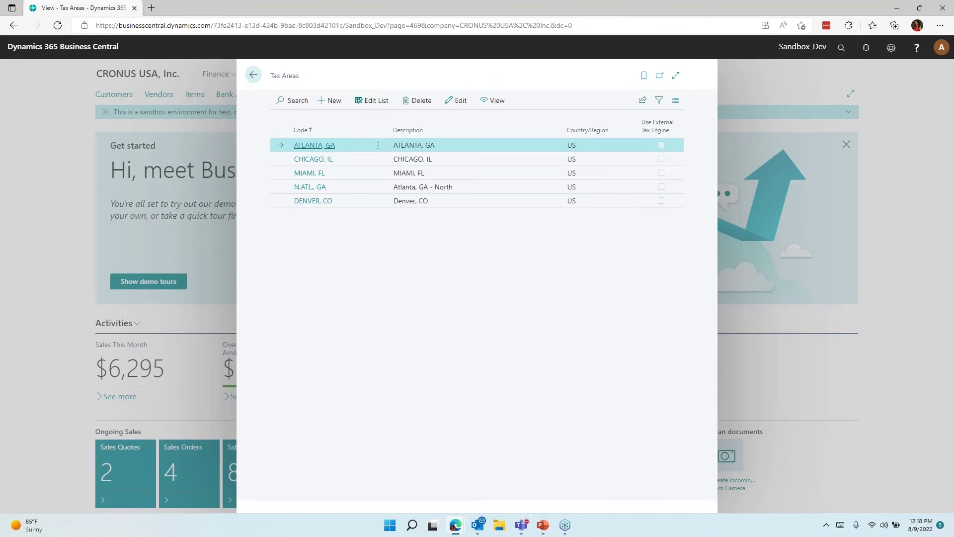
{"action": "key", "text": "alt+Tab"}
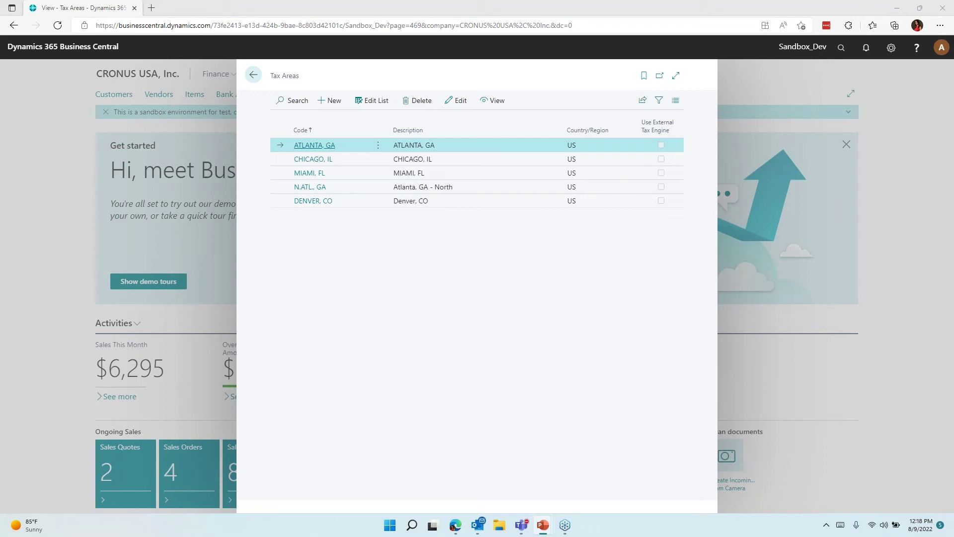
{"action": "left_click", "coordinate": [253, 75]}
{"action": "key", "text": "alt+Tab"}
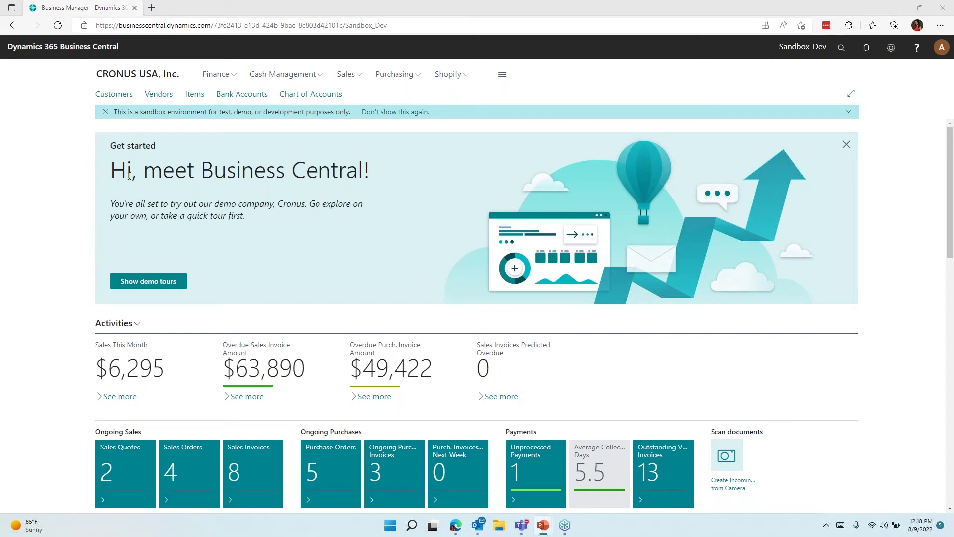
{"action": "left_click", "coordinate": [839, 47]}
{"action": "type", "text": "tax det"}
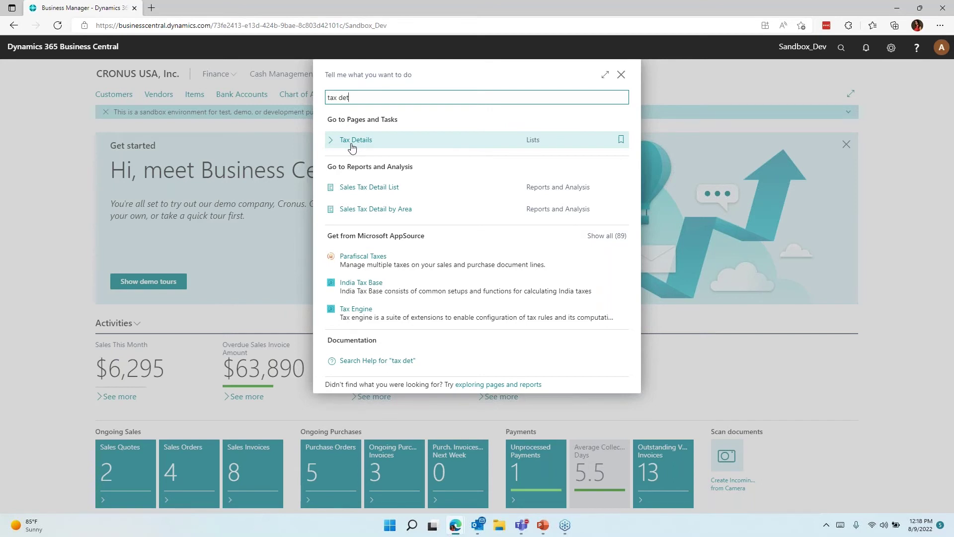
{"action": "left_click", "coordinate": [352, 144]}
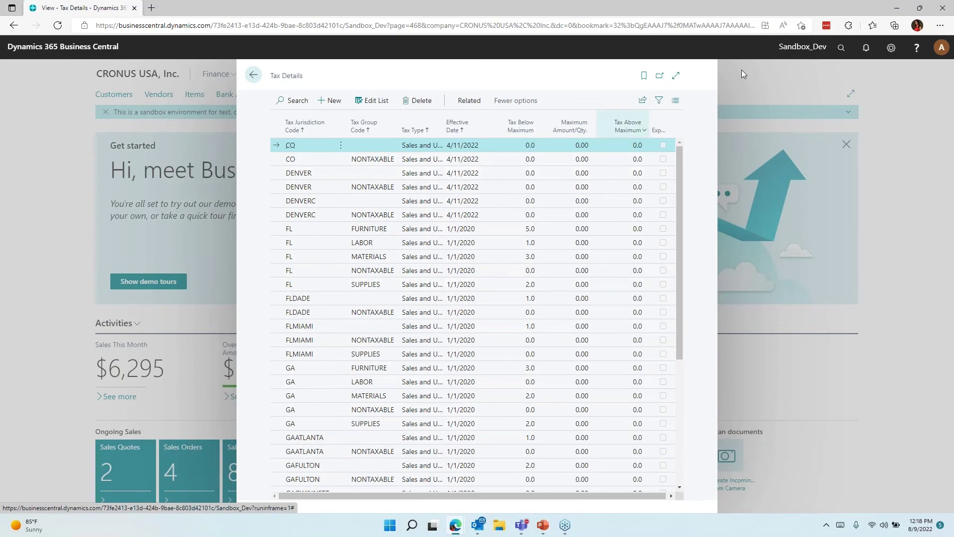
Step: Open the Tax Groups list, review the existing groups and return to the tax details
{"action": "left_click", "coordinate": [841, 47]}
{"action": "type", "text": "tax"}
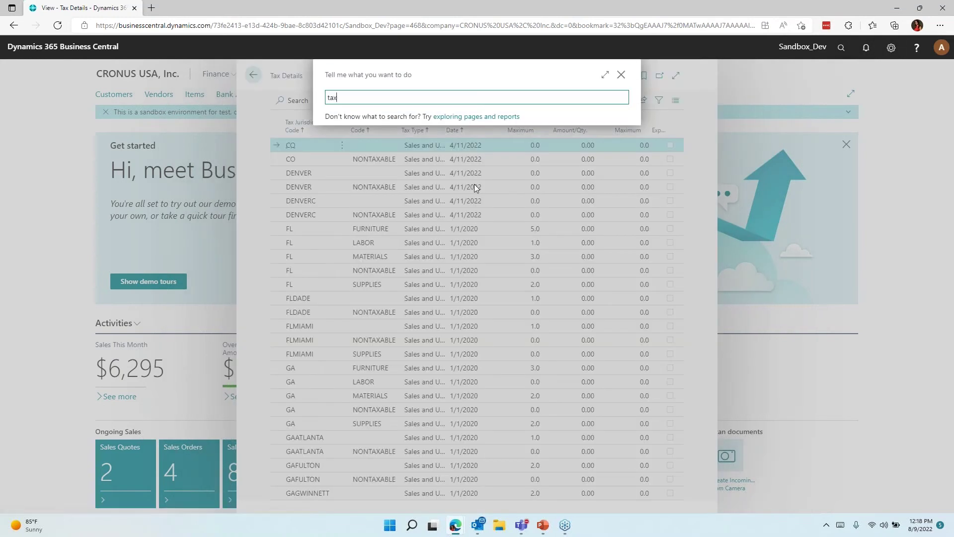
{"action": "type", "text": " gr"}
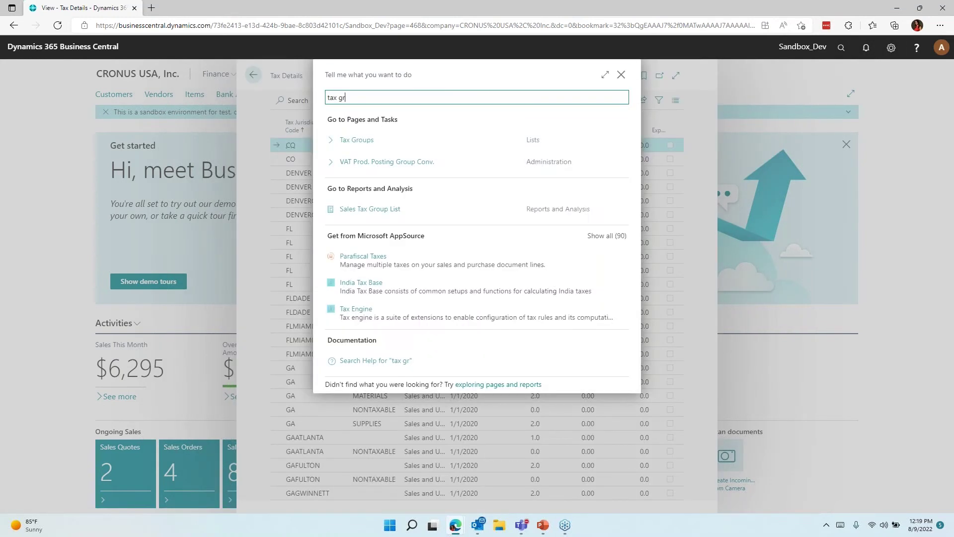
{"action": "left_click", "coordinate": [356, 141]}
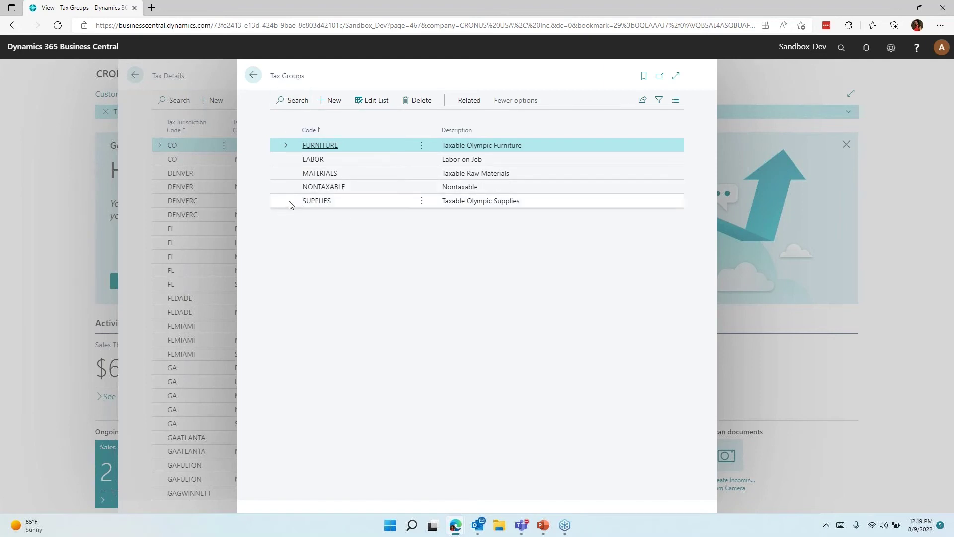
{"action": "left_click", "coordinate": [330, 100]}
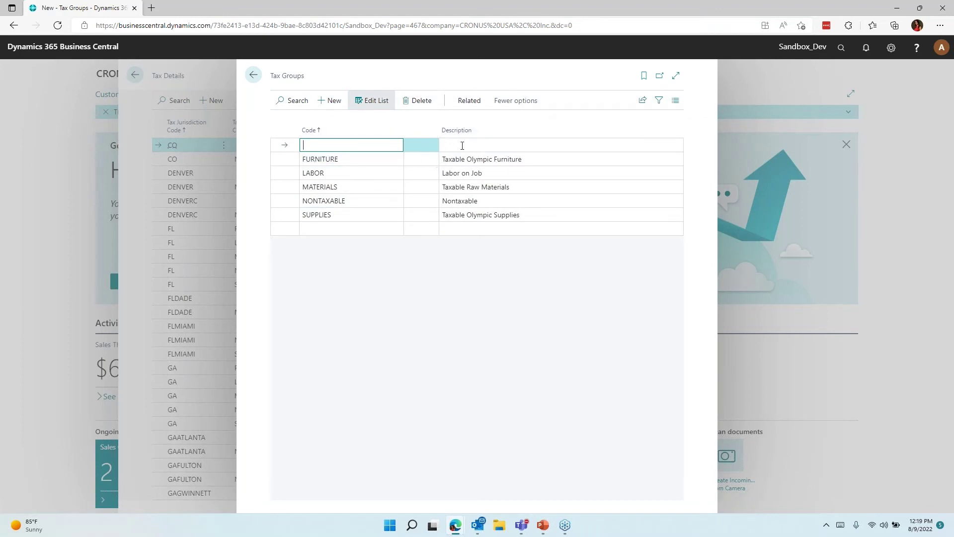
{"action": "left_click", "coordinate": [318, 188]}
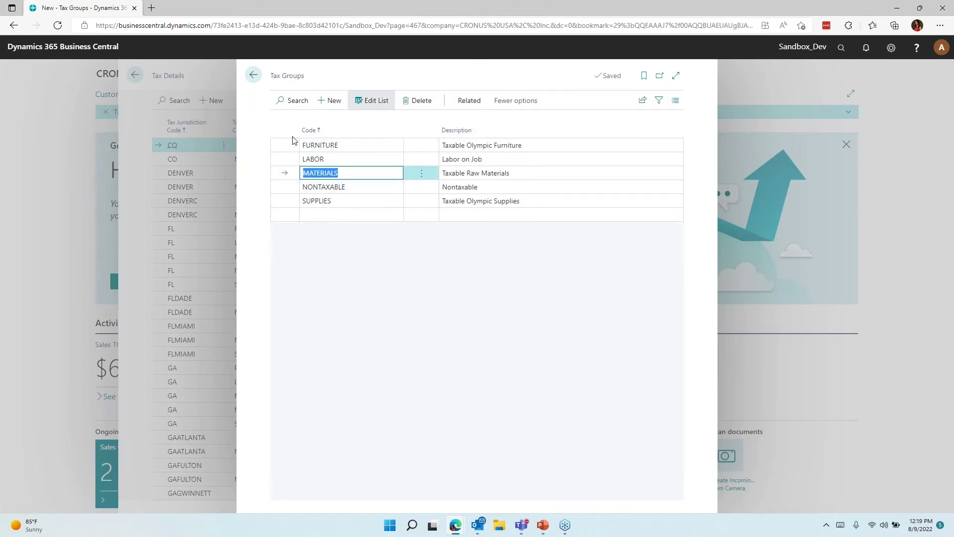
{"action": "left_click", "coordinate": [253, 75]}
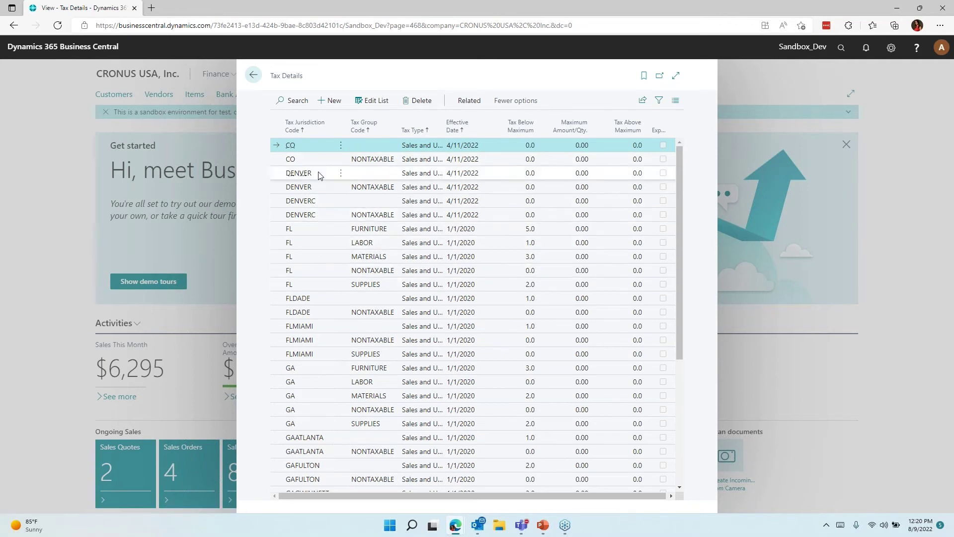
Step: Add a tax detail for jurisdiction CO with tax group SUPPLIES, tax type Sales and Use Tax and effective date 1/1/2022
{"action": "left_click", "coordinate": [329, 100]}
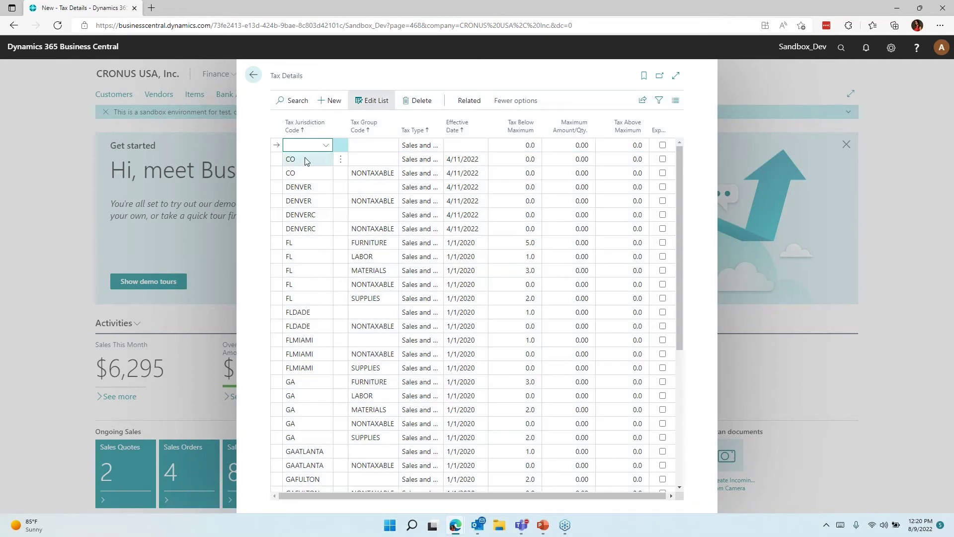
{"action": "type", "text": "CO"}
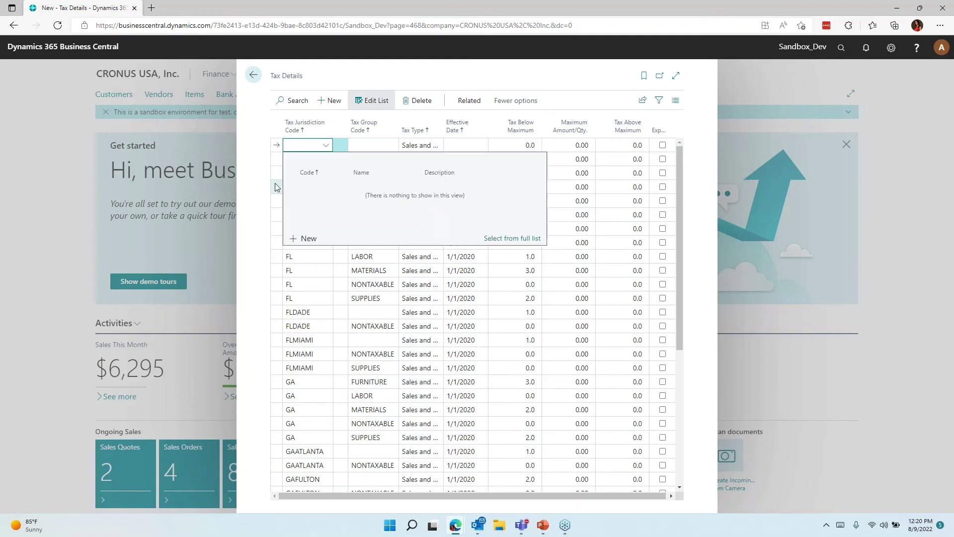
{"action": "key", "text": "Tab"}
{"action": "type", "text": "su"}
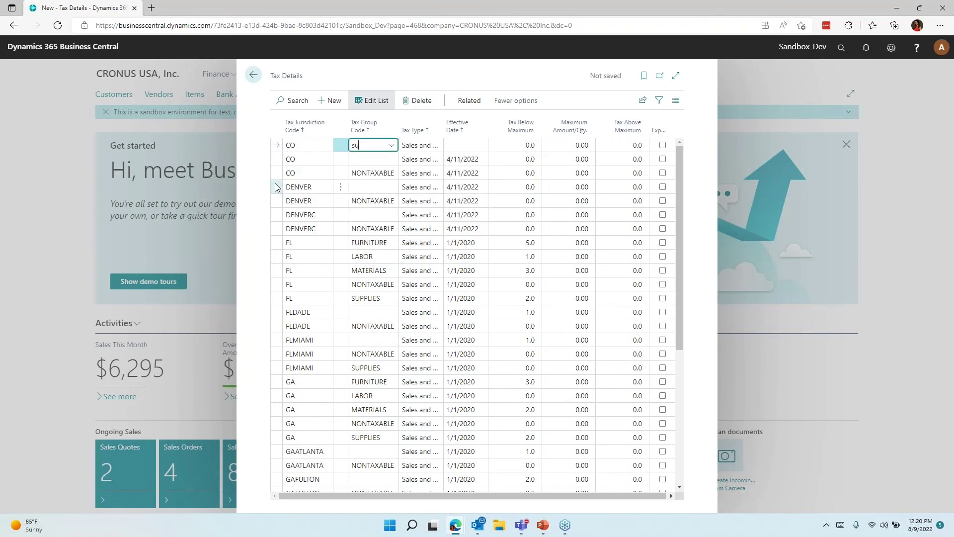
{"action": "key", "text": "Tab"}
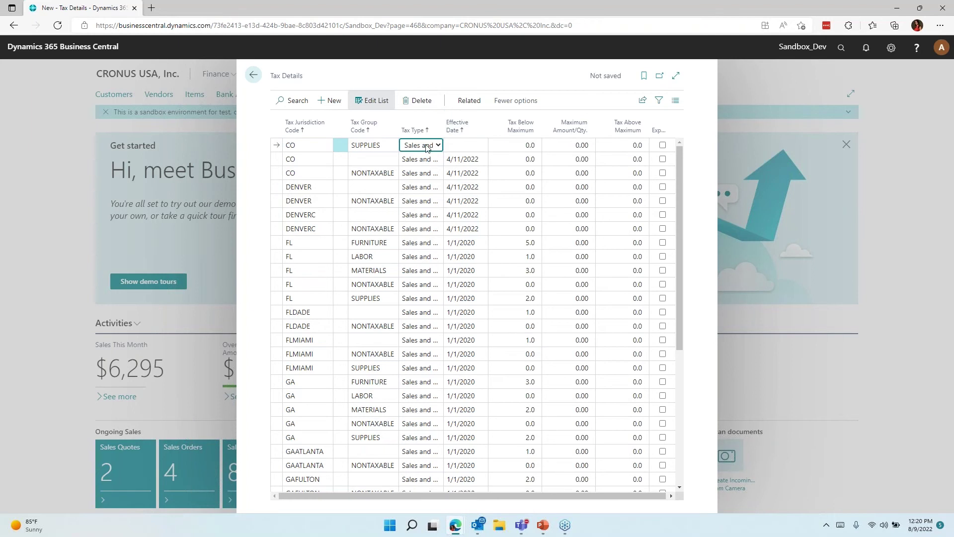
{"action": "left_click", "coordinate": [438, 146]}
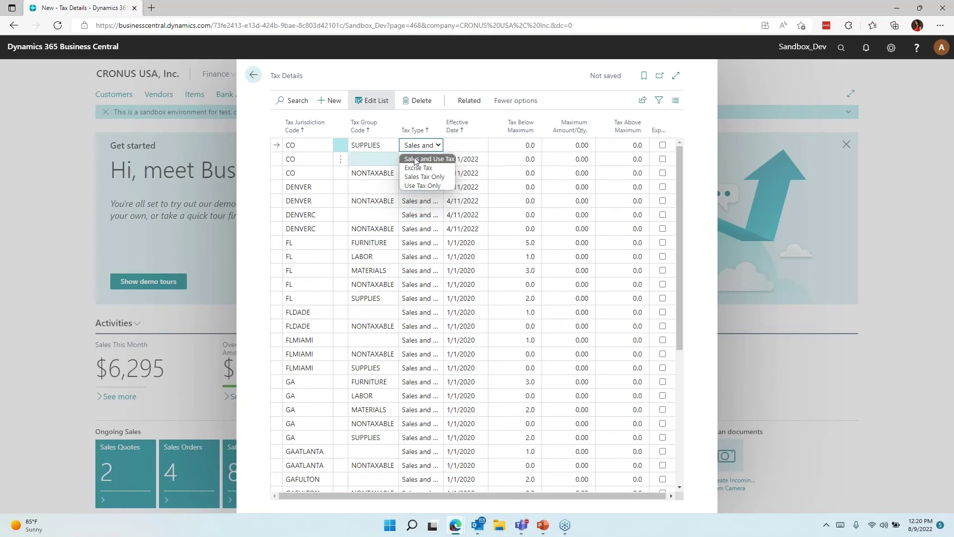
{"action": "left_click", "coordinate": [465, 145]}
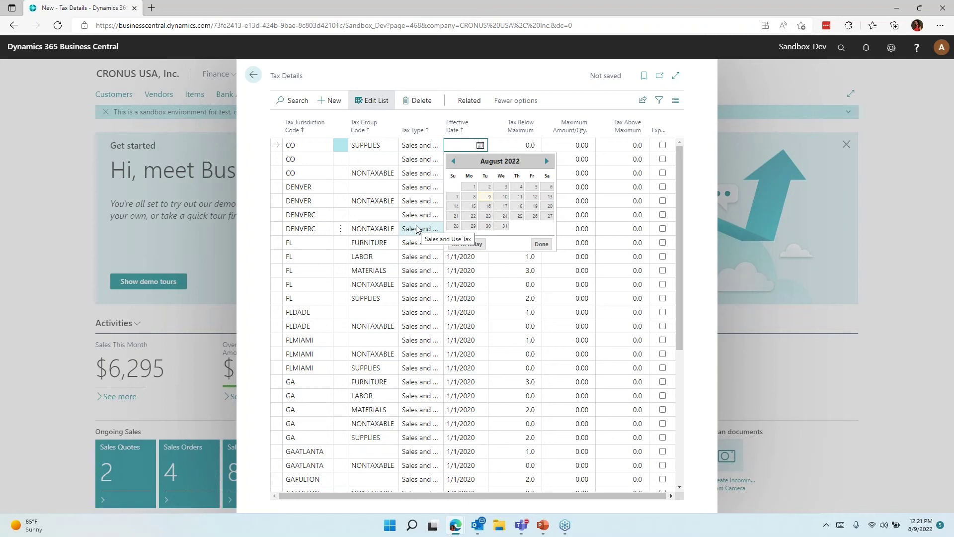
{"action": "type", "text": "1/1/202"}
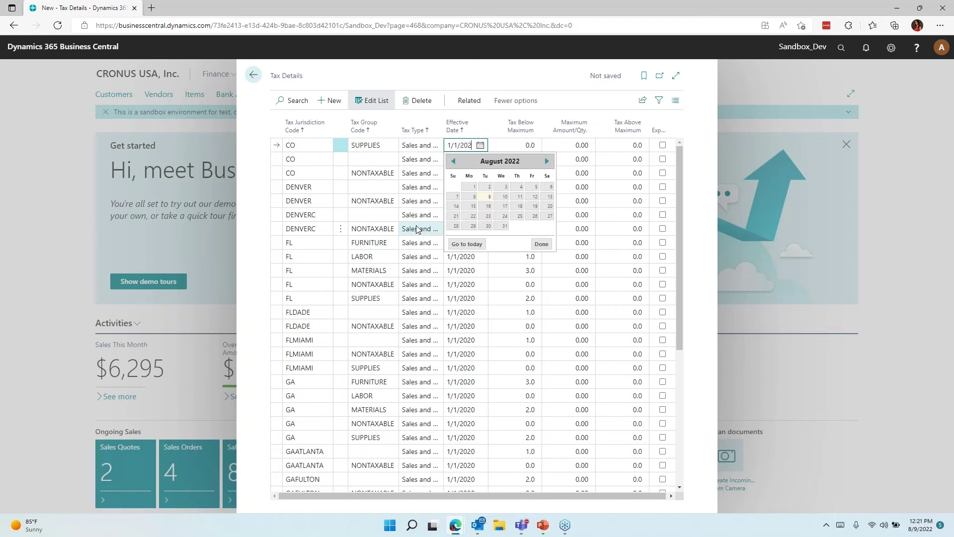
{"action": "type", "text": "2"}
{"action": "key", "text": "Tab"}
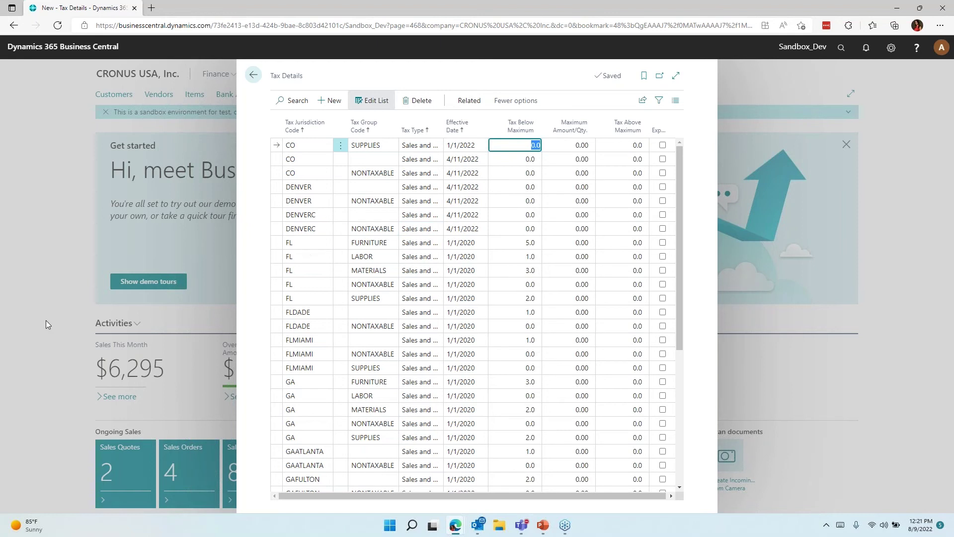
Step: Look up "Denver colorado state sales tax" on Bing, examine the state and city total rates, and return to Business Central
{"action": "left_click", "coordinate": [151, 7]}
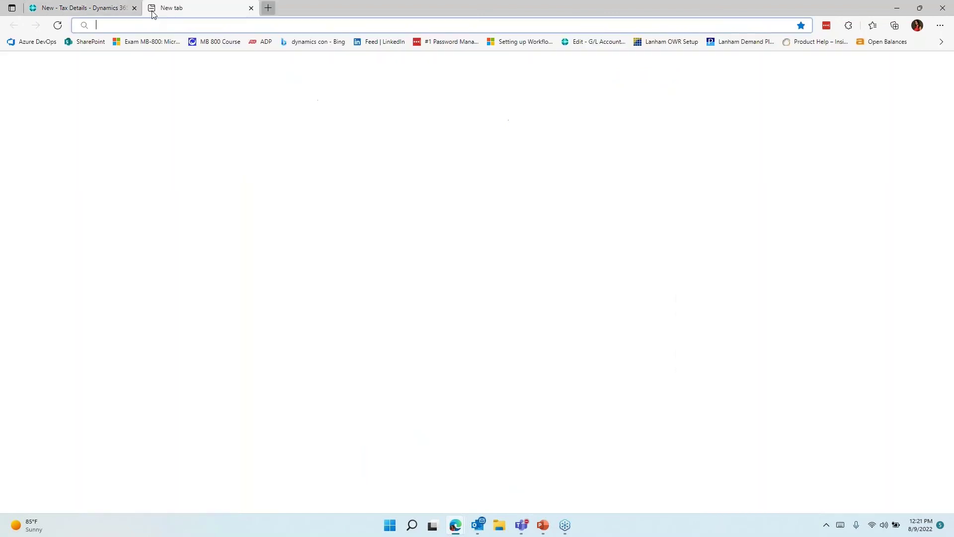
{"action": "key", "text": "ctrl+w"}
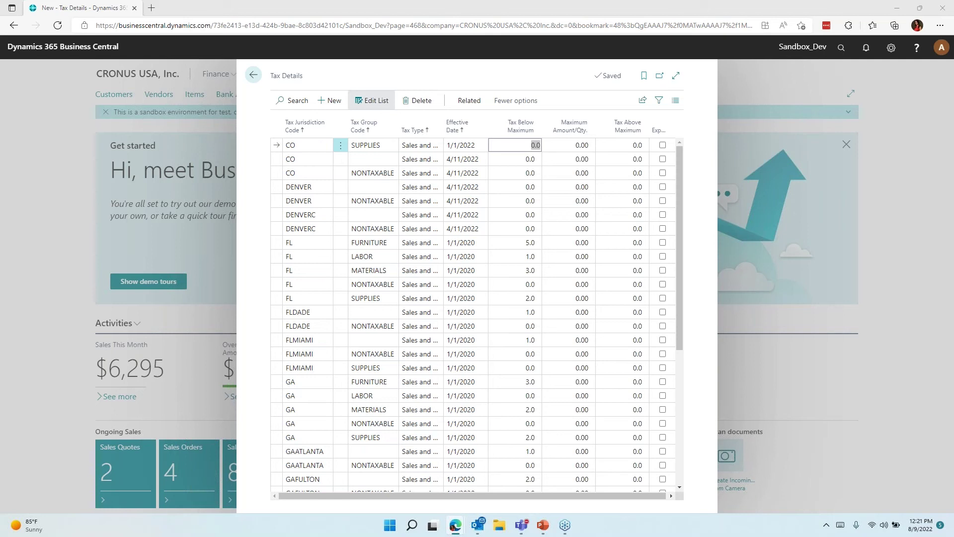
{"action": "left_click_drag", "start_coordinate": [0, 25], "coordinate": [217, 3]}
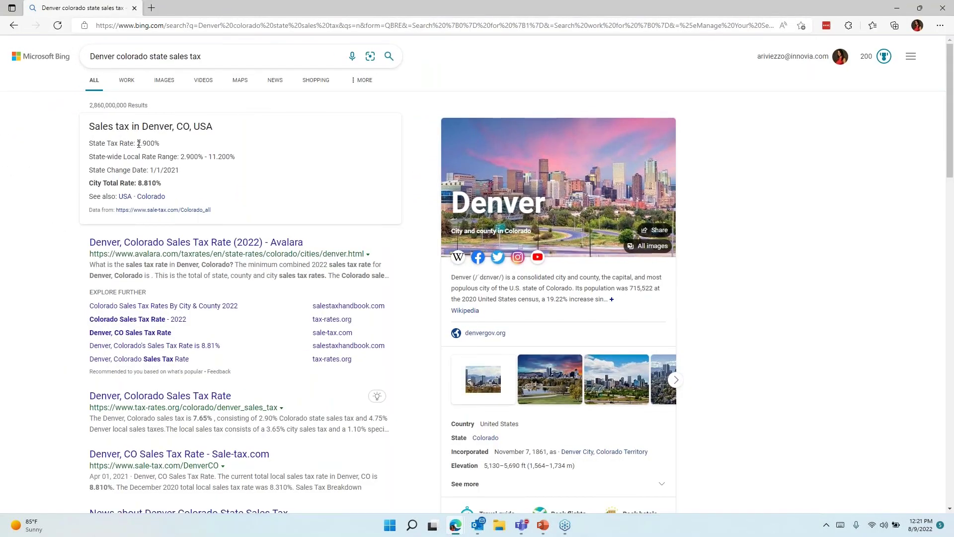
{"action": "left_click_drag", "start_coordinate": [138, 183], "coordinate": [157, 183]}
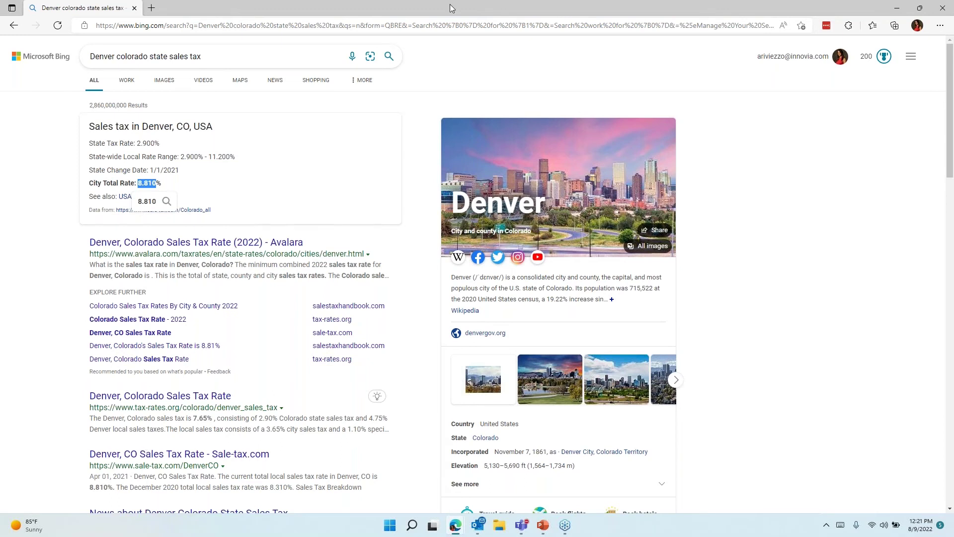
{"action": "key", "text": "alt+Tab"}
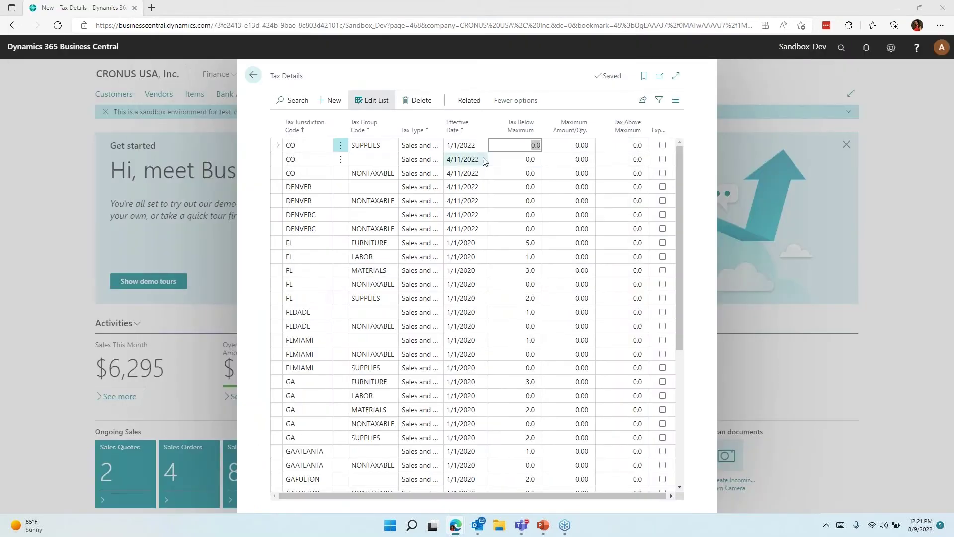
Step: Set Tax Below Maximum to 2.9 on the CO SUPPLIES tax detail
{"action": "left_click", "coordinate": [521, 144]}
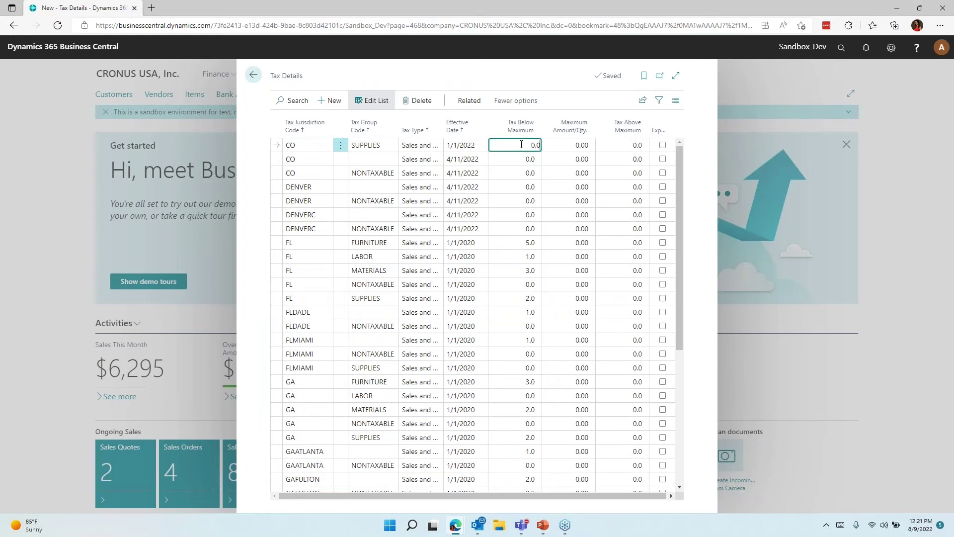
{"action": "type", "text": "2.9"}
{"action": "key", "text": "Tab"}
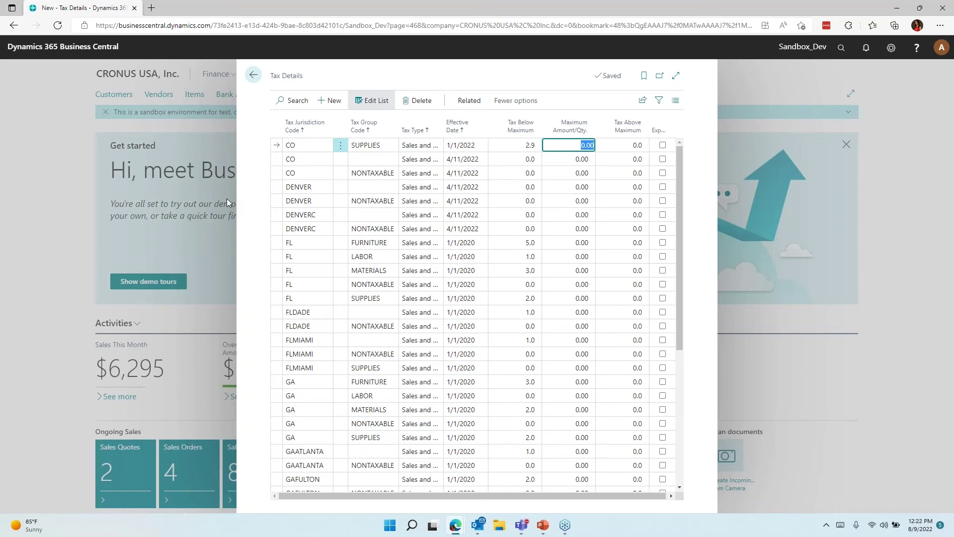
Step: Add a tax detail for jurisdiction DENVER with tax group SUPPLIES and effective date 1/1/2022
{"action": "left_click", "coordinate": [332, 99]}
{"action": "type", "text": "Den"}
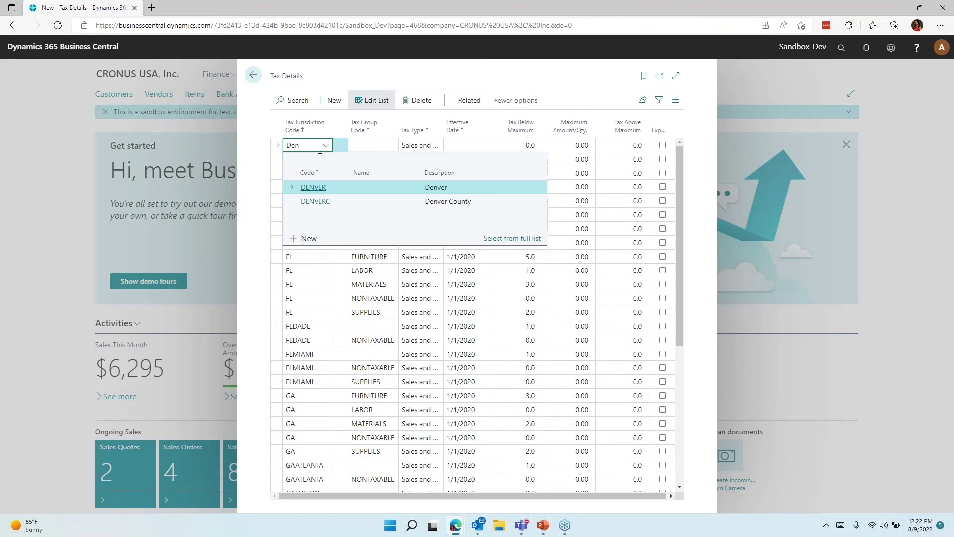
{"action": "left_click", "coordinate": [324, 188]}
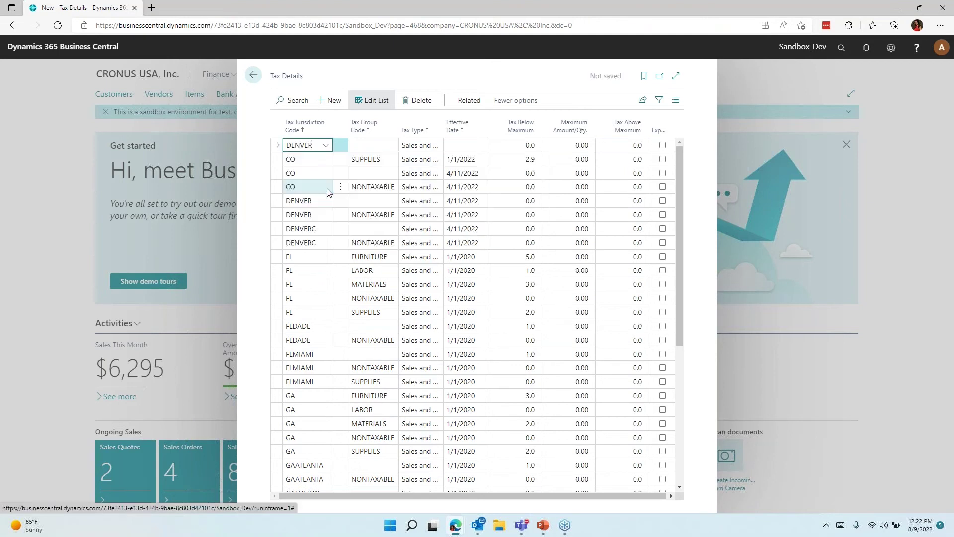
{"action": "type", "text": "s"}
{"action": "key", "text": "Tab"}
{"action": "key", "text": "Tab"}
{"action": "type", "text": "1/1/2022"}
{"action": "key", "text": "Tab"}
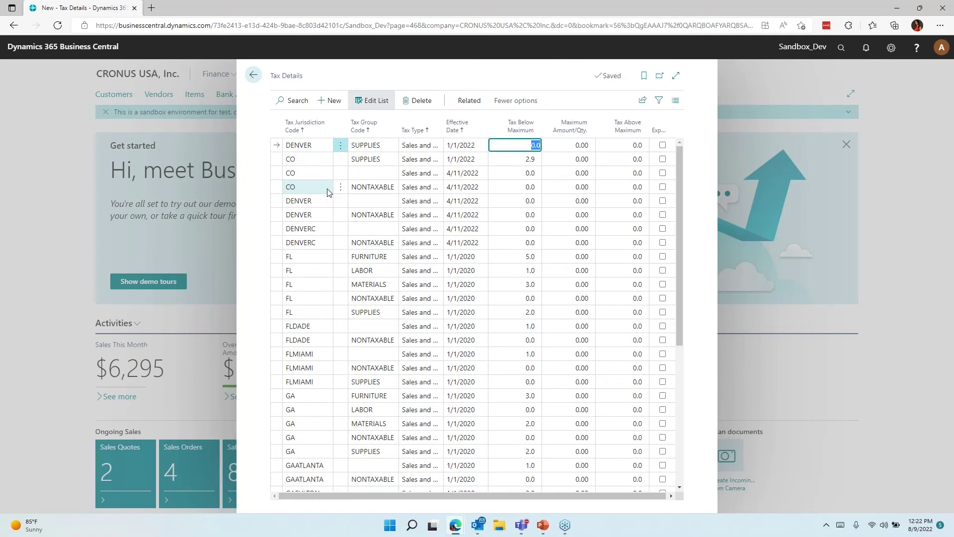
Step: Set Tax Below Maximum to 4.75 on the DENVER SUPPLIES tax detail
{"action": "type", "text": "4.75"}
{"action": "key", "text": "Tab"}
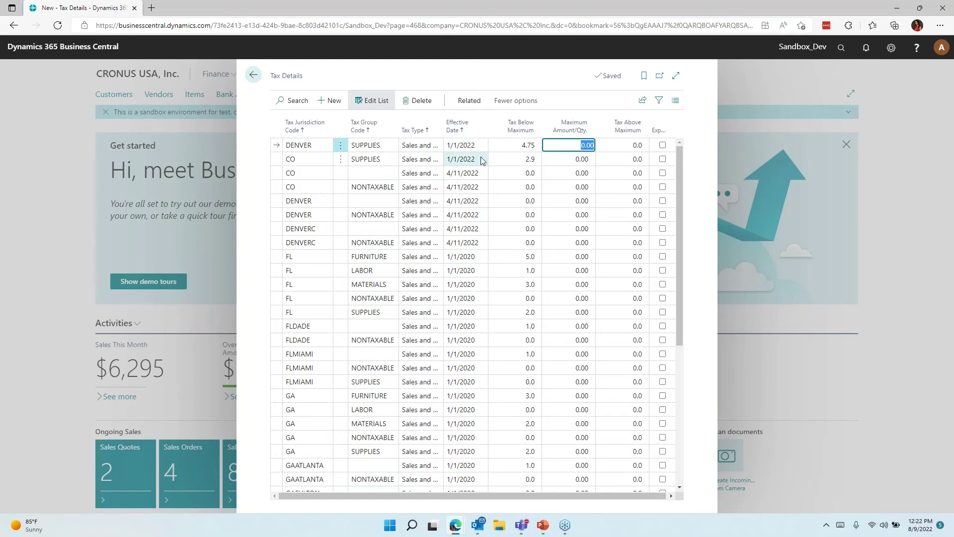
Step: Add a tax detail for jurisdiction RTD with tax group SUPPLIES, effective date 1/1/2022 and Tax Below Maximum 1.1
{"action": "left_click", "coordinate": [324, 102]}
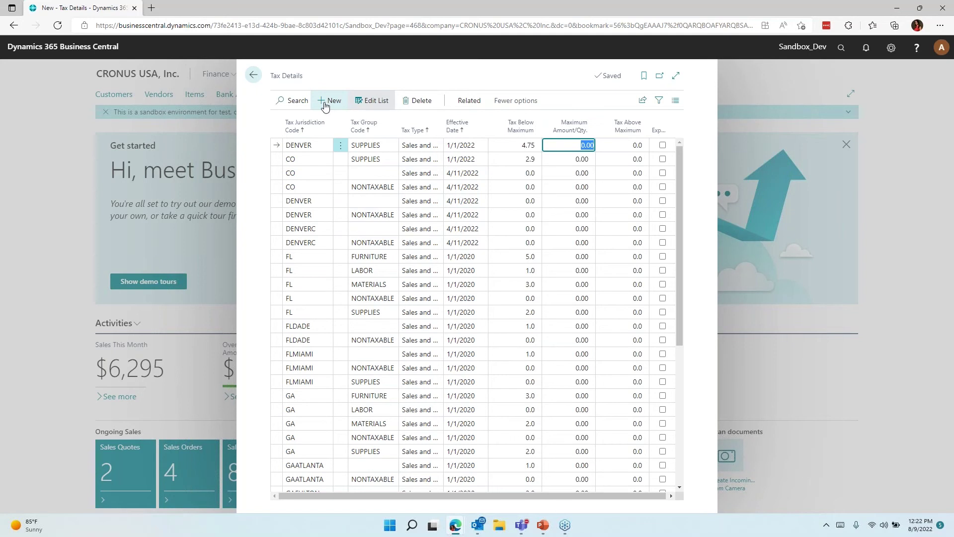
{"action": "left_click", "coordinate": [301, 146]}
{"action": "type", "text": "RTD"}
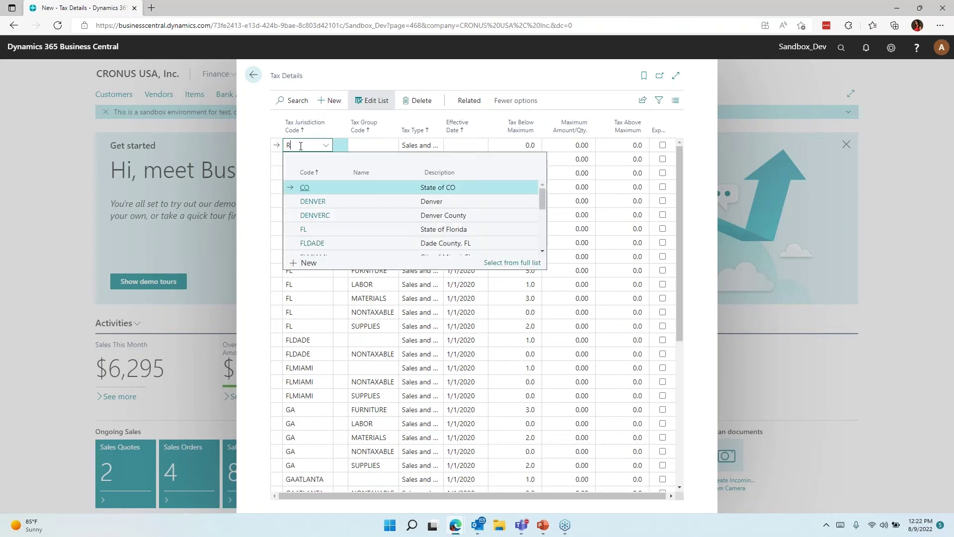
{"action": "key", "text": "Tab"}
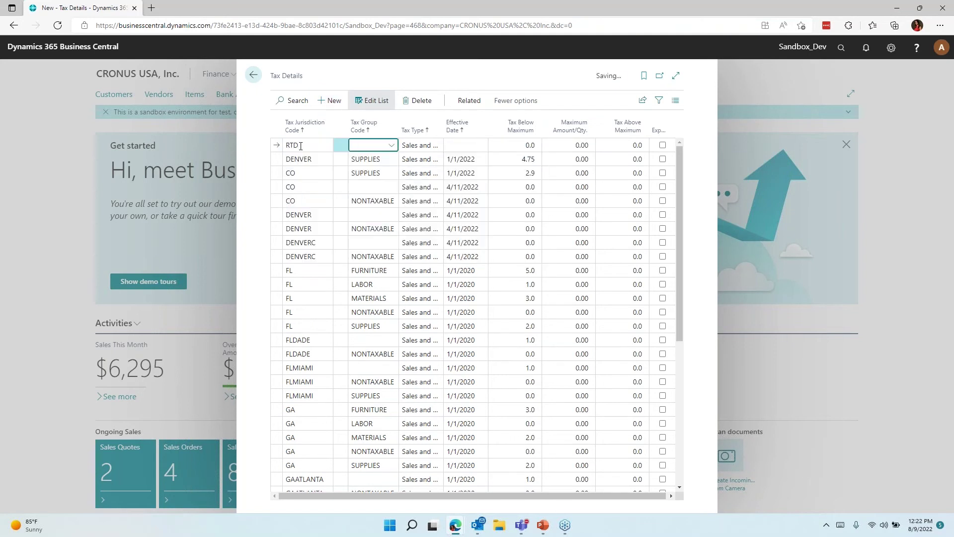
{"action": "type", "text": "SUPPLIES"}
{"action": "key", "text": "Tab"}
{"action": "key", "text": "Tab"}
{"action": "type", "text": "1/1/2022"}
{"action": "key", "text": "Tab"}
{"action": "type", "text": "1.1"}
{"action": "key", "text": "Tab"}
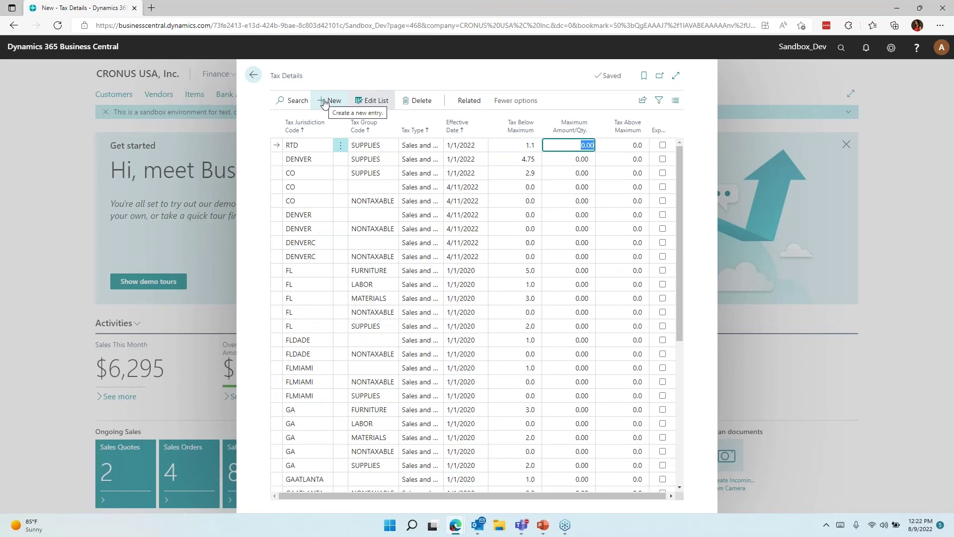
Step: Add a tax detail for jurisdiction DENVERC with tax group SUPPLIES and effective date 1/1/2022
{"action": "left_click", "coordinate": [324, 101]}
{"action": "type", "text": "Denv"}
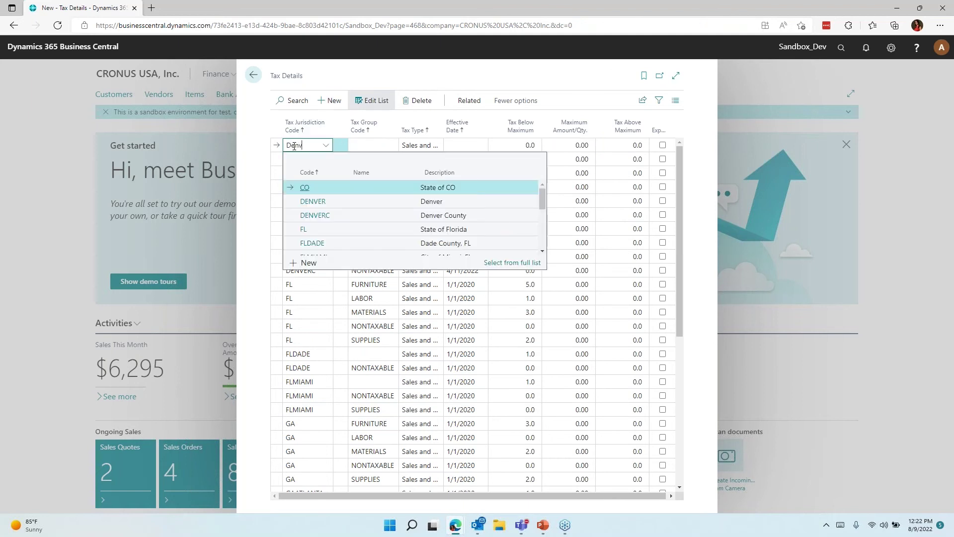
{"action": "left_click", "coordinate": [353, 200]}
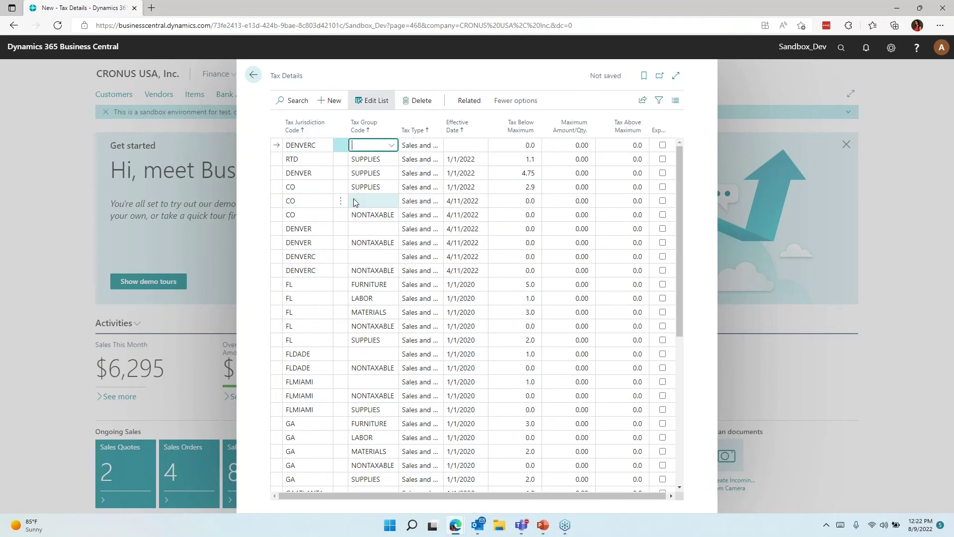
{"action": "type", "text": "su"}
{"action": "key", "text": "Tab"}
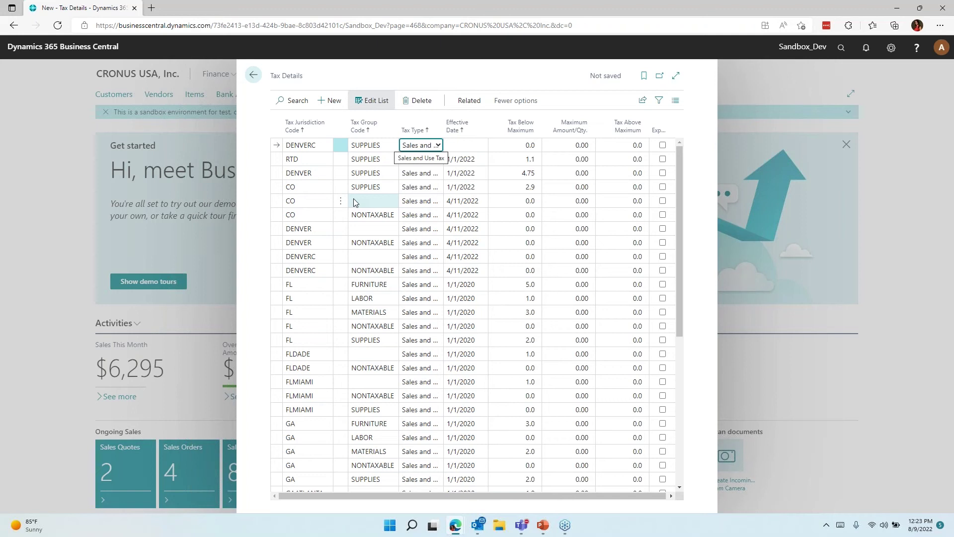
{"action": "key", "text": "Tab"}
{"action": "type", "text": "1/1/"}
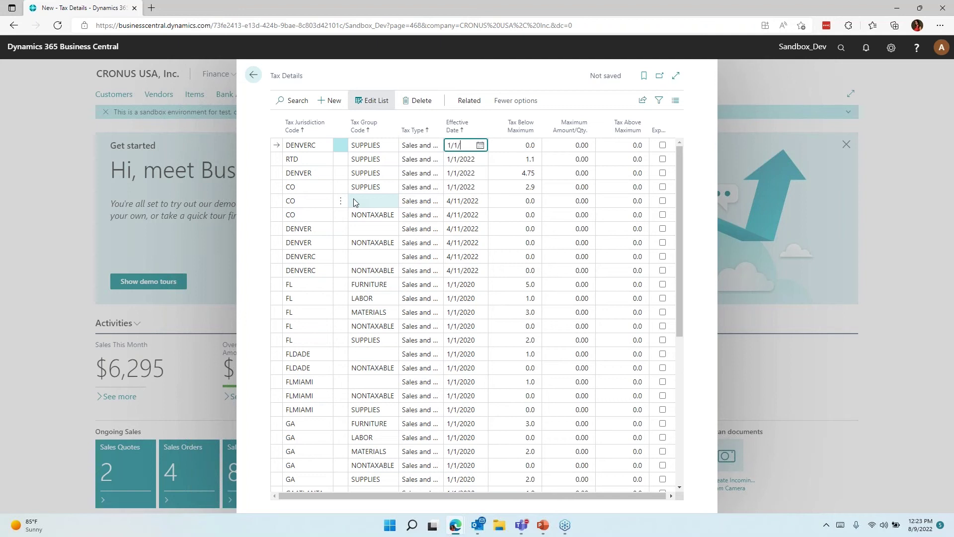
{"action": "type", "text": "2022"}
{"action": "key", "text": "Tab"}
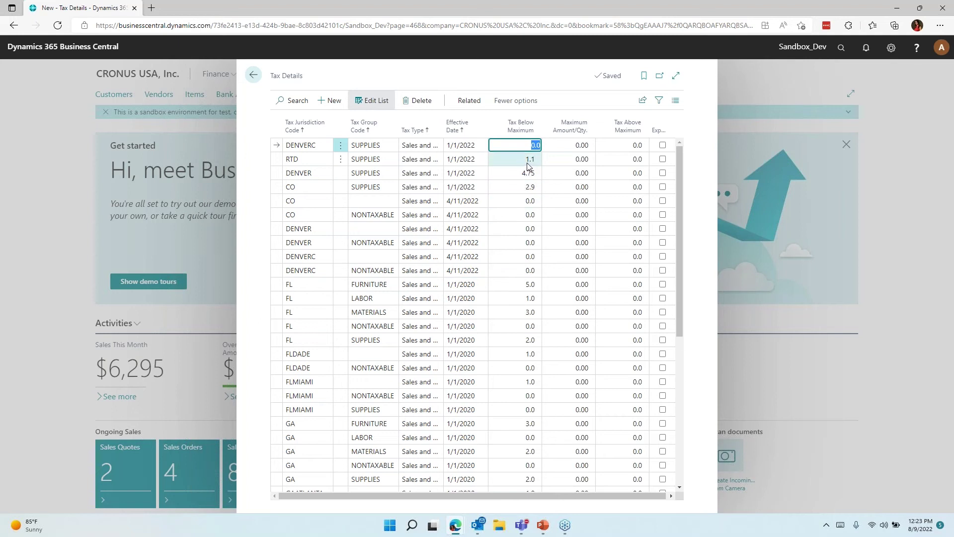
Step: Enter 2.5 as Tax Below Maximum on the DENVERC SUPPLIES tax detail, correct it to 1.5, and close the tax details
{"action": "type", "text": "2.5"}
{"action": "key", "text": "Tab"}
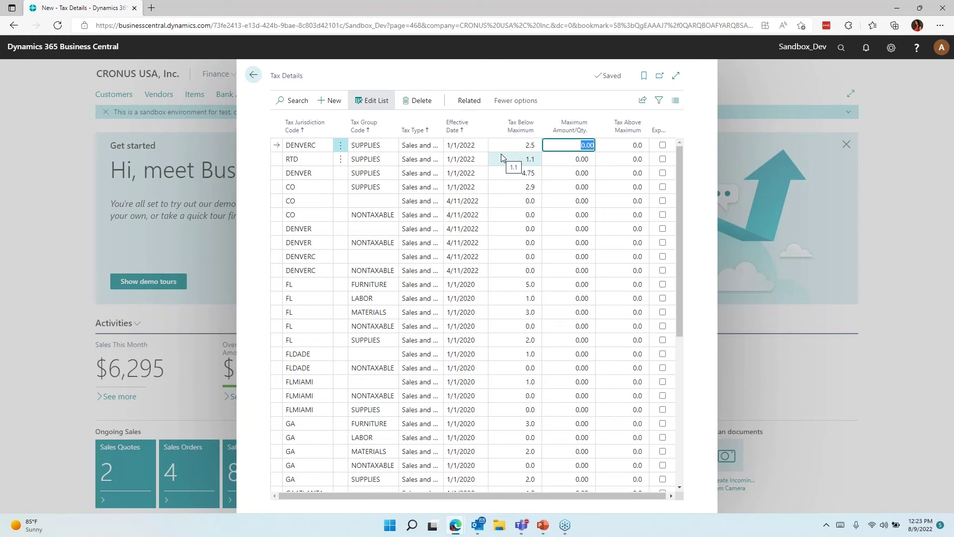
{"action": "left_click", "coordinate": [528, 148]}
{"action": "type", "text": "1.5"}
{"action": "key", "text": "Tab"}
{"action": "left_click", "coordinate": [253, 76]}
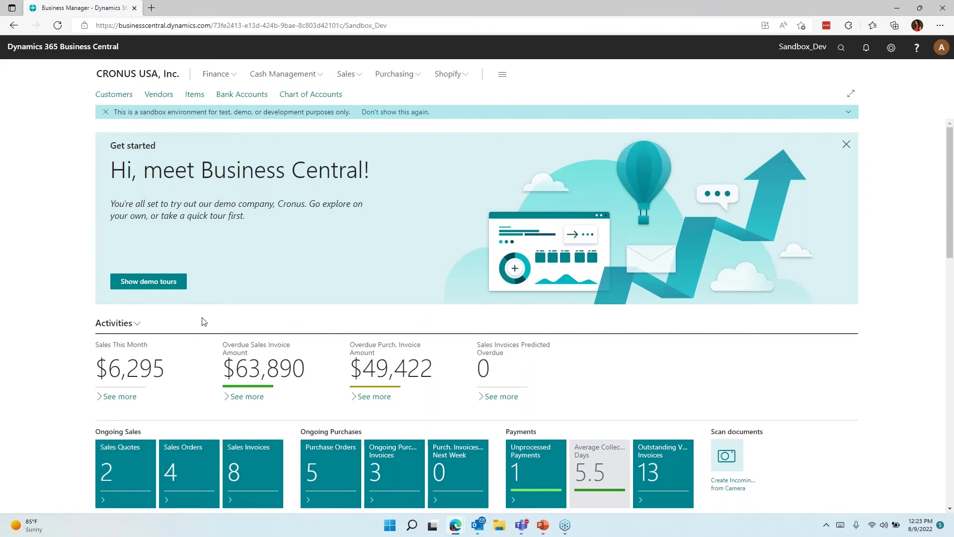
Step: Enable Use Vendor's Tax Area Code in the Purchases & Payables Setup and return to the home page
{"action": "left_click", "coordinate": [841, 48]}
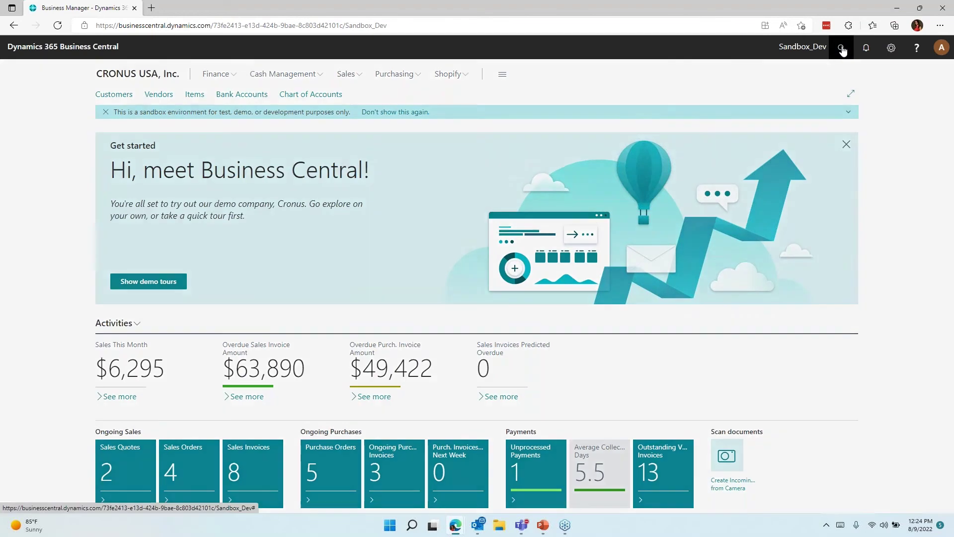
{"action": "type", "text": "purchase & p"}
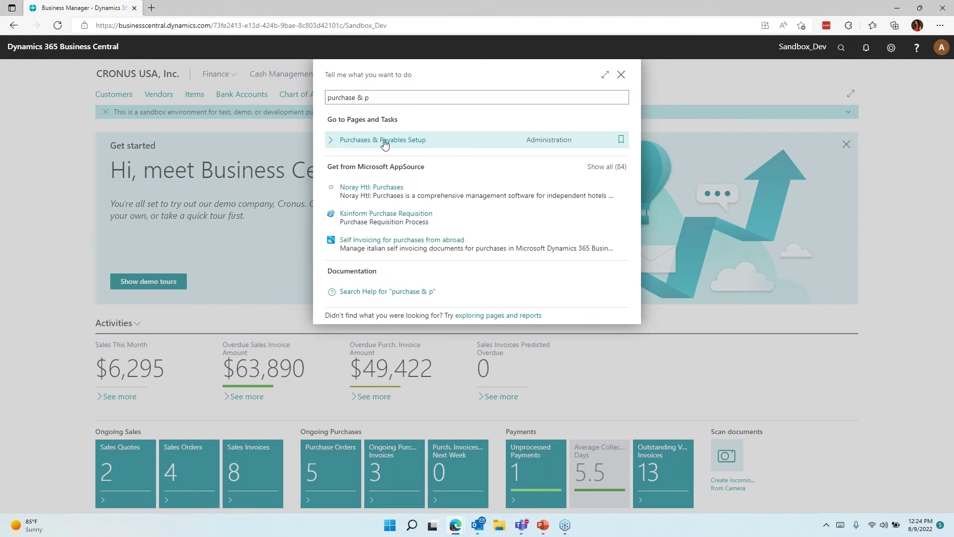
{"action": "left_click", "coordinate": [384, 144]}
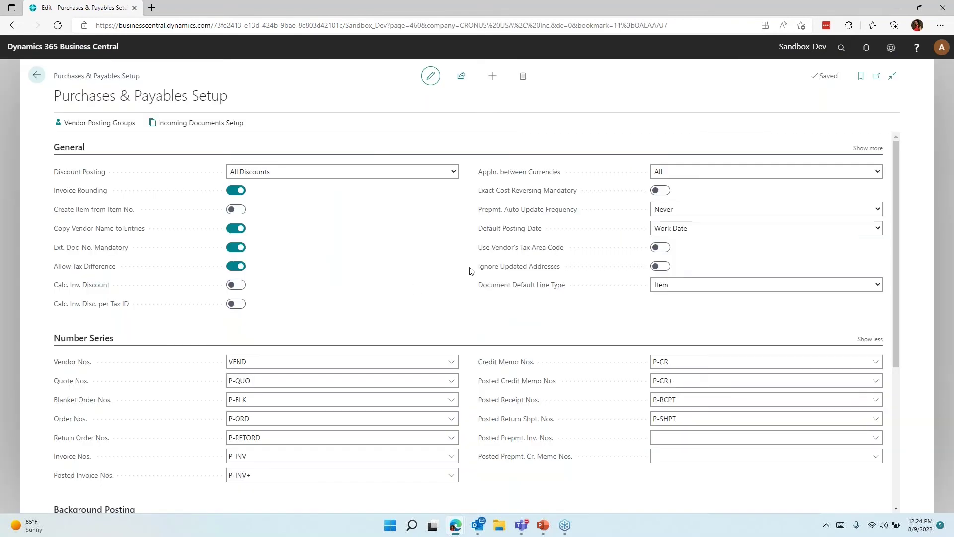
{"action": "left_click", "coordinate": [659, 247]}
{"action": "left_click", "coordinate": [37, 75]}
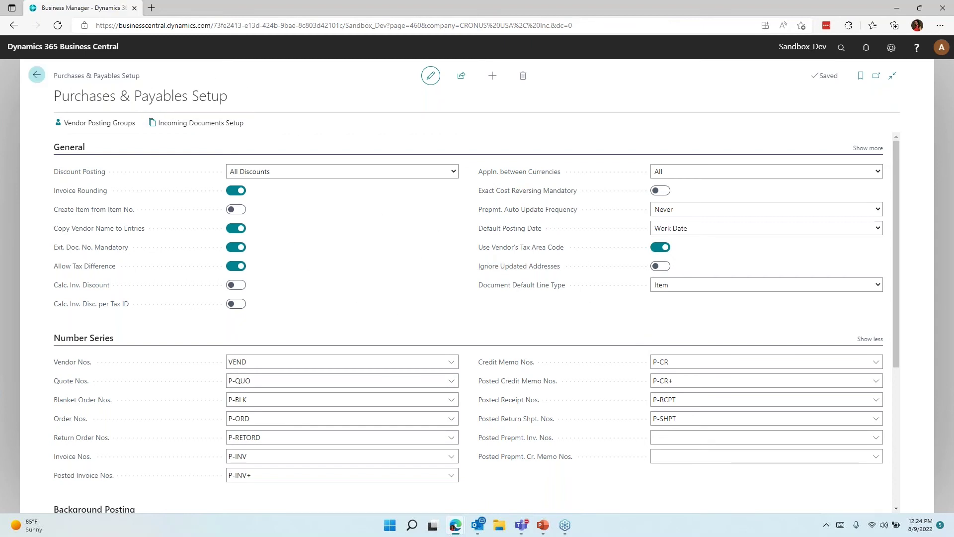
Step: Switch to the PowerPoint slide show and review the tax setup points on the Demo slide
{"action": "left_click", "coordinate": [543, 525]}
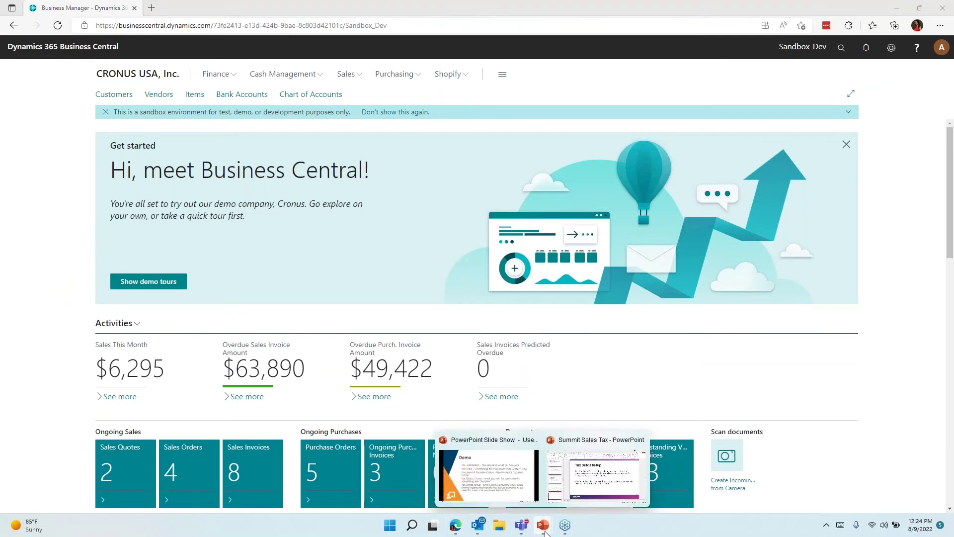
{"action": "left_click", "coordinate": [537, 472]}
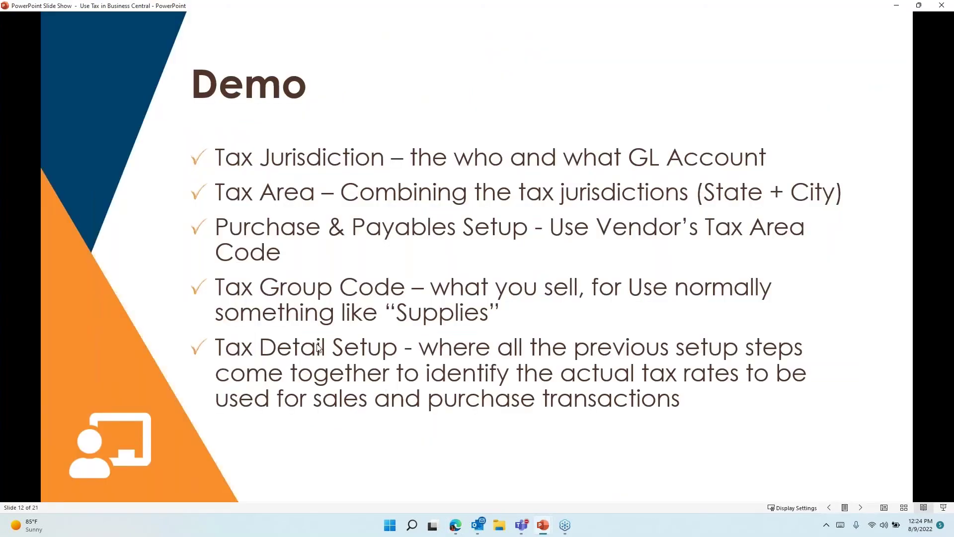
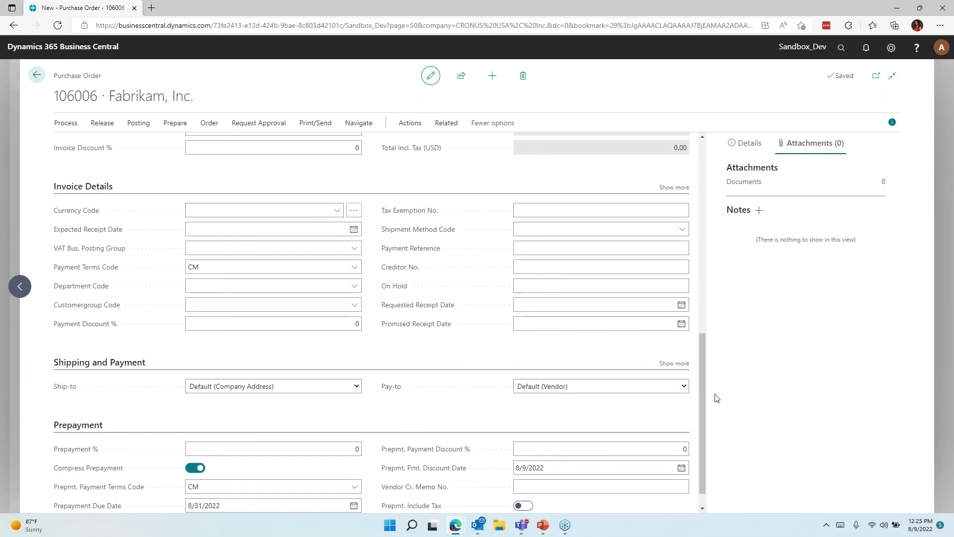
Step: Examine the Ship-to options under Shipping and Payment on the Fabrikam, Inc. purchase order
{"action": "left_click_drag", "start_coordinate": [699, 415], "coordinate": [727, 435]}
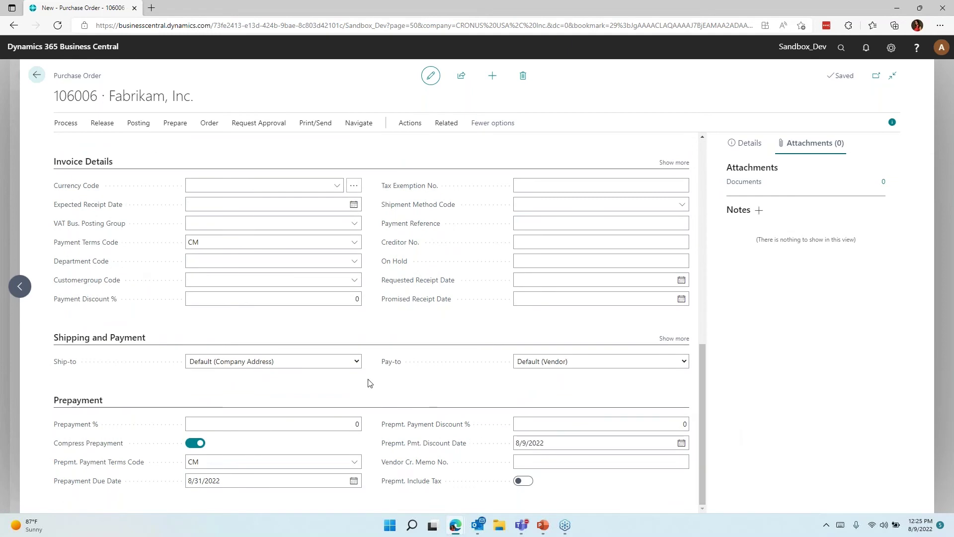
{"action": "left_click", "coordinate": [333, 362]}
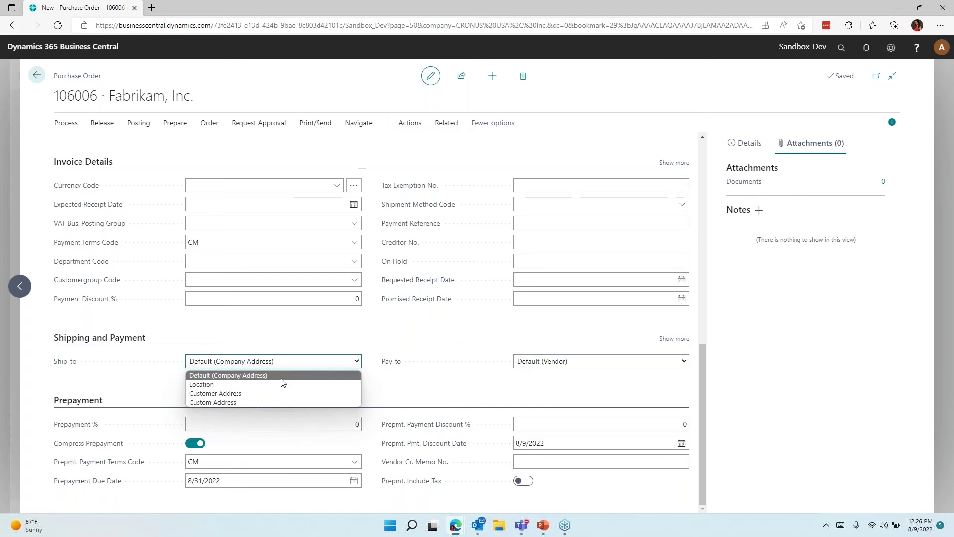
{"action": "left_click", "coordinate": [138, 388]}
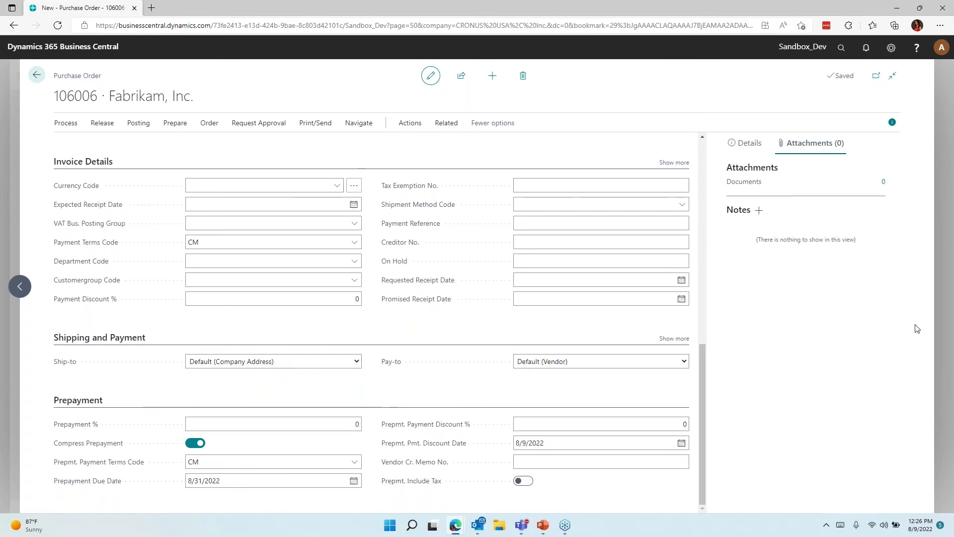
Step: Set the first purchase order line to type G/L Account with account 61400, Office Supplies Expense
{"action": "left_click_drag", "start_coordinate": [701, 430], "coordinate": [701, 318]}
{"action": "left_click", "coordinate": [107, 279]}
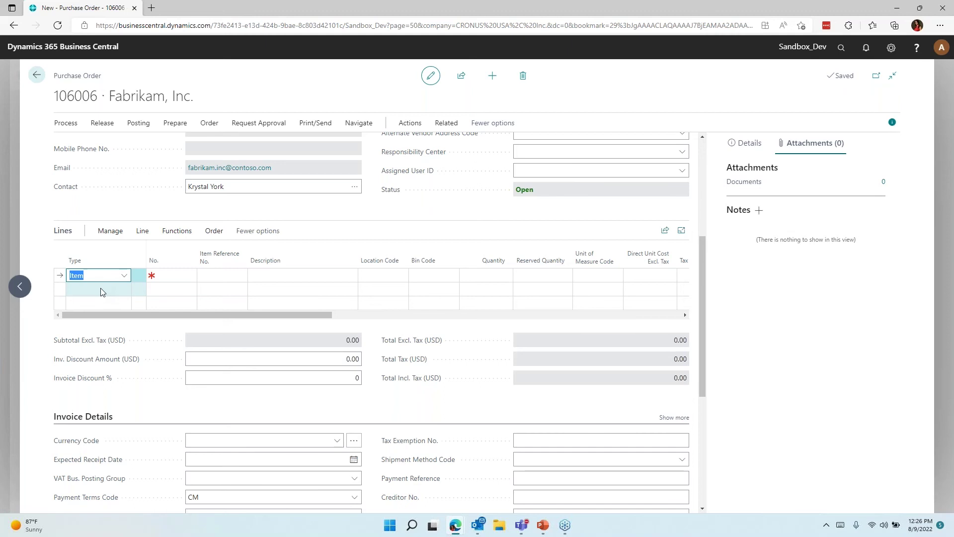
{"action": "type", "text": "g/"}
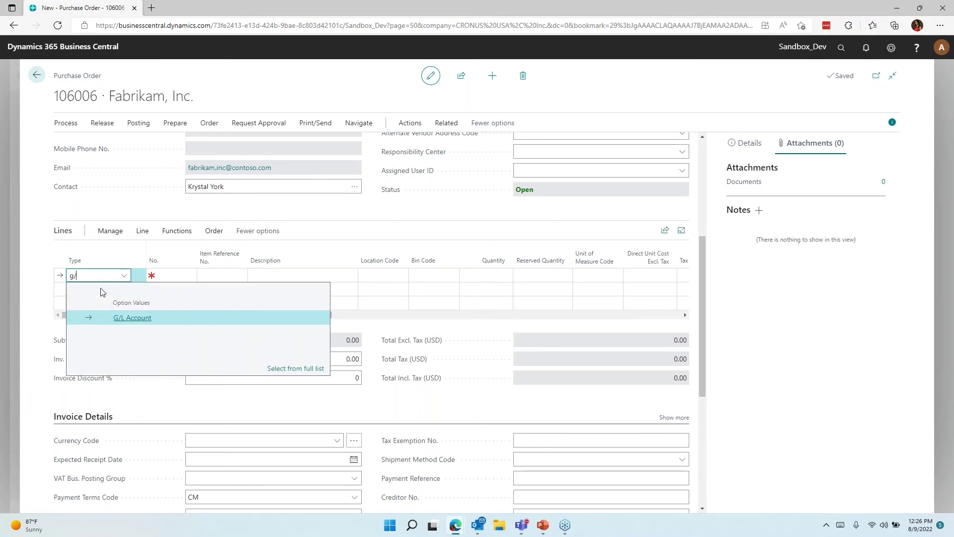
{"action": "left_click", "coordinate": [112, 319]}
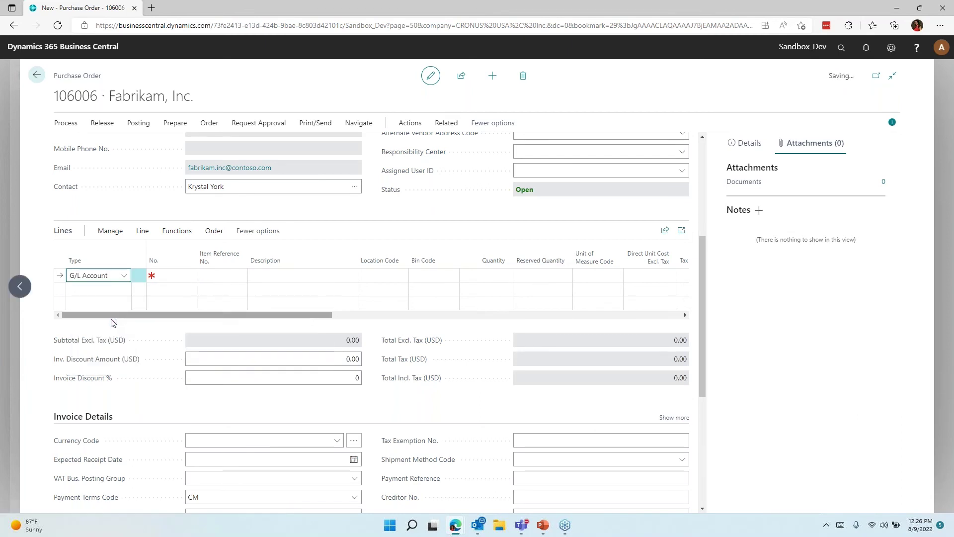
{"action": "key", "text": "Tab"}
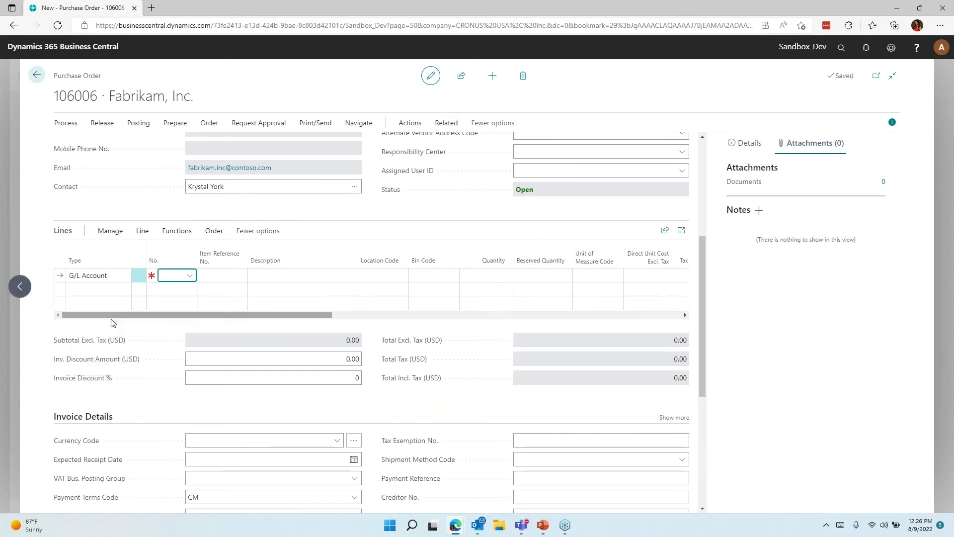
{"action": "left_click", "coordinate": [191, 276]}
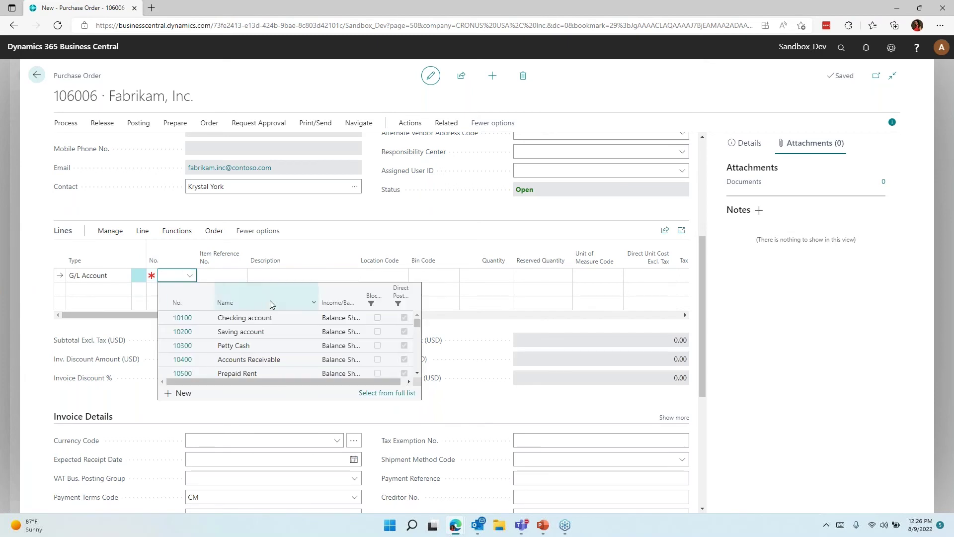
{"action": "left_click", "coordinate": [368, 392]}
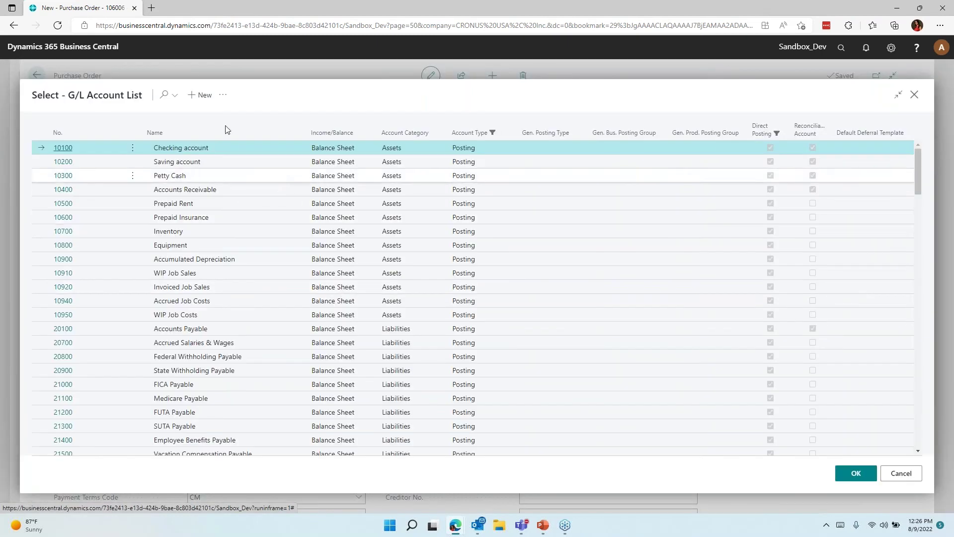
{"action": "left_click", "coordinate": [164, 95]}
{"action": "type", "text": "office"}
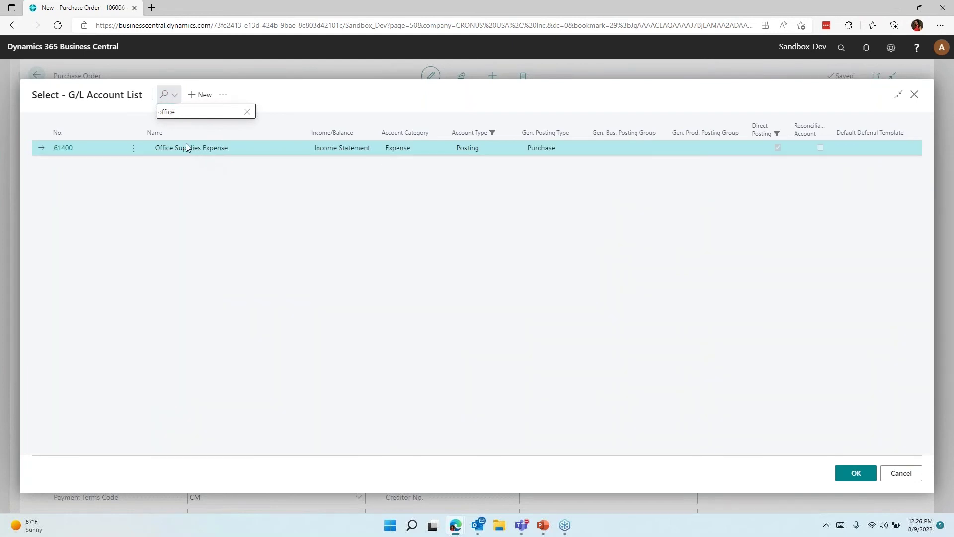
{"action": "left_click", "coordinate": [840, 475]}
Step: Set the Office Supplies Expense line's quantity to 10, unit of measure code to EA and direct unit cost to 200
{"action": "key", "text": "Tab"}
{"action": "key", "text": "Tab"}
{"action": "key", "text": "Tab"}
{"action": "key", "text": "Tab"}
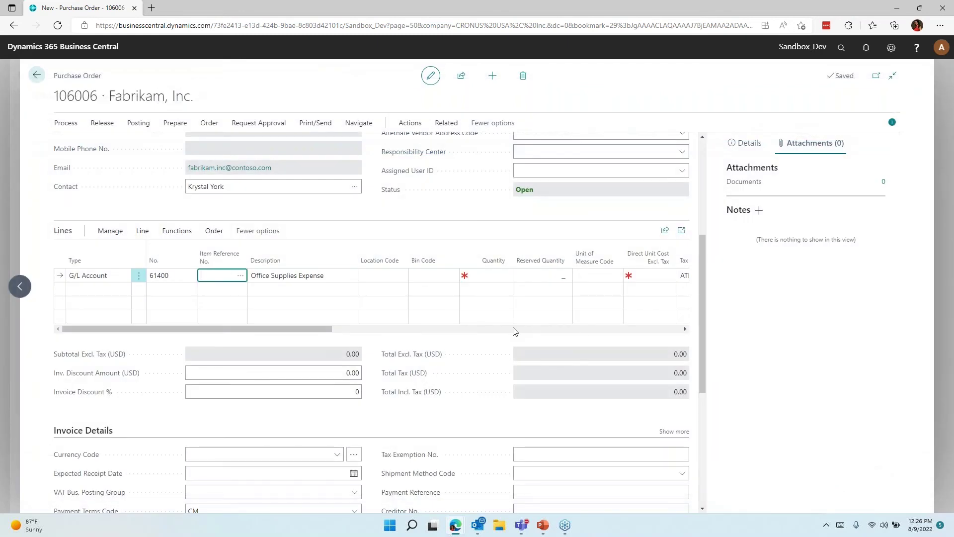
{"action": "key", "text": "Tab"}
{"action": "key", "text": "Tab"}
{"action": "type", "text": "EA"}
{"action": "key", "text": "Tab"}
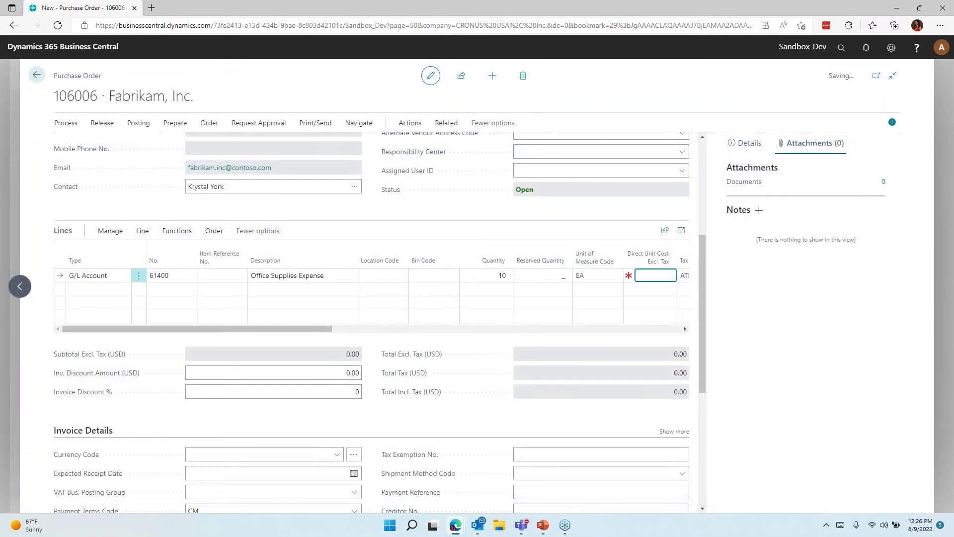
{"action": "type", "text": "200"}
{"action": "key", "text": "Tab"}
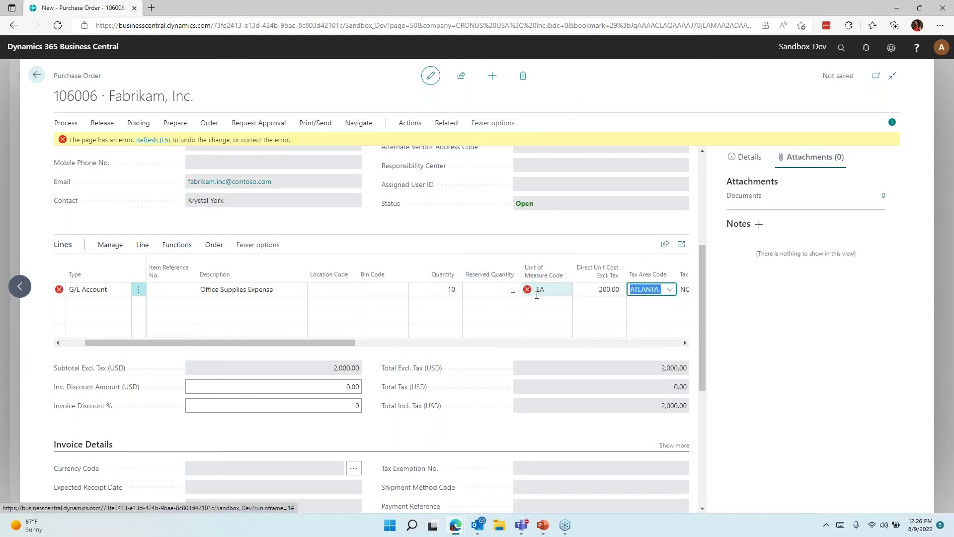
Step: Set the Office Supplies Expense line's unit of measure code to BOX
{"action": "left_click", "coordinate": [566, 291]}
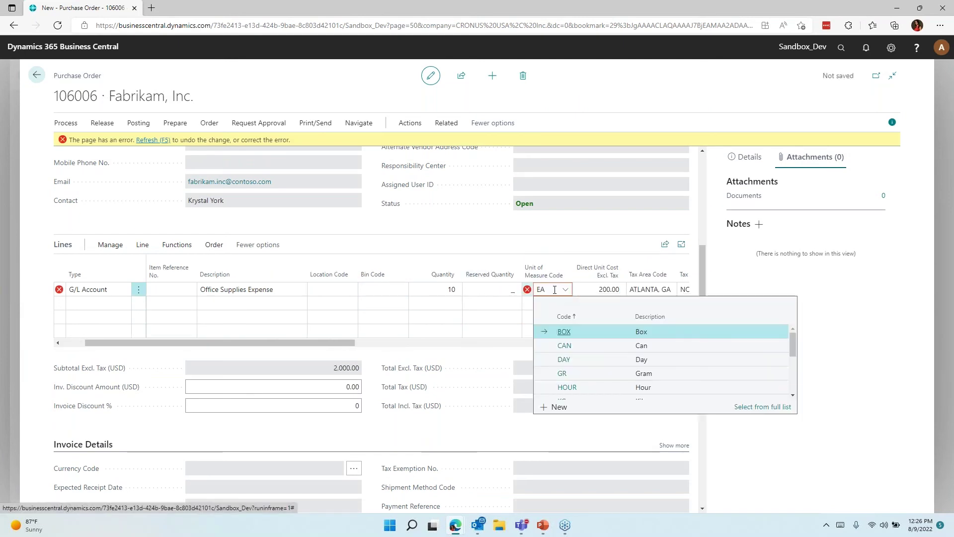
{"action": "scroll", "coordinate": [792, 358], "scroll_direction": "down", "scroll_amount": 1}
{"action": "scroll", "coordinate": [793, 368], "scroll_direction": "down", "scroll_amount": 2}
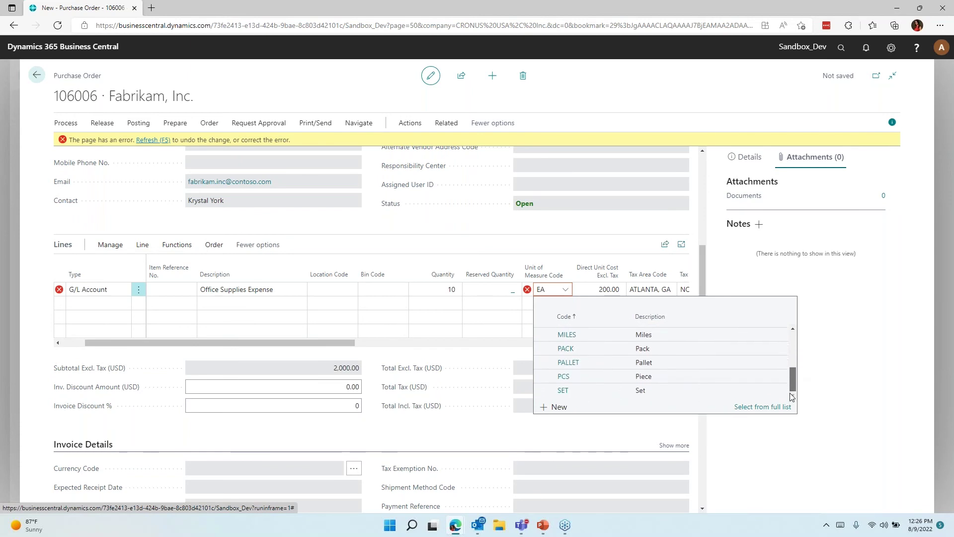
{"action": "scroll", "coordinate": [790, 348], "scroll_direction": "up", "scroll_amount": 4}
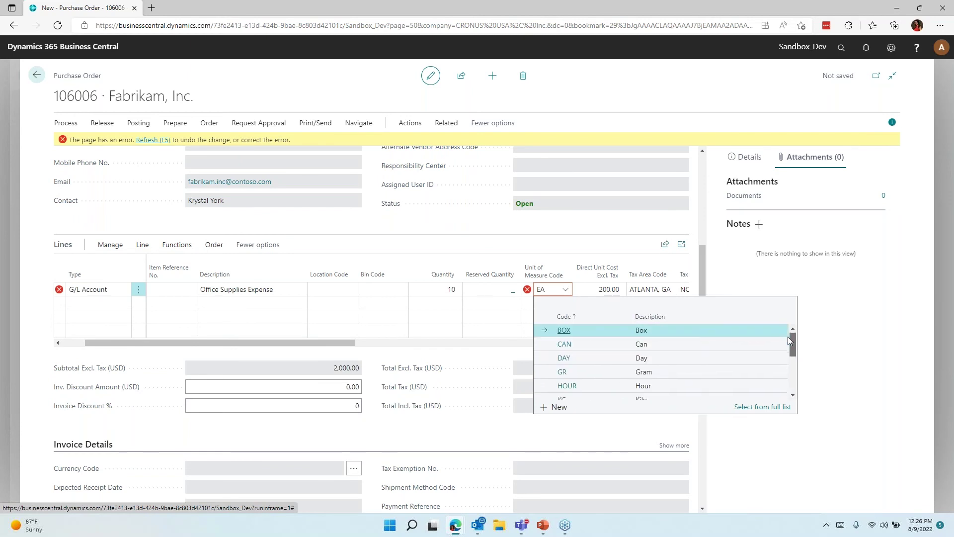
{"action": "left_click", "coordinate": [627, 332]}
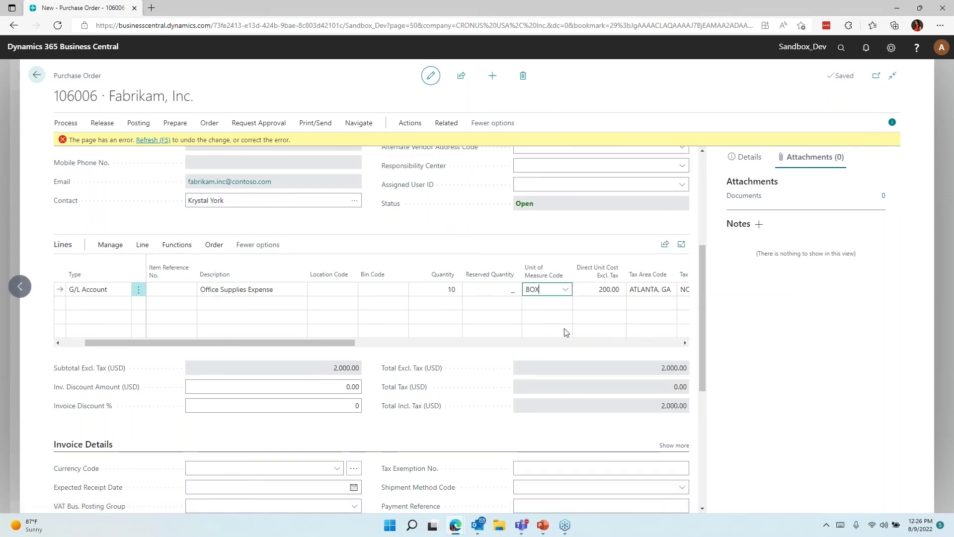
Step: Start personalizing the purchase order page and open the list of fields that can be added to the Lines section
{"action": "left_click_drag", "start_coordinate": [280, 327], "coordinate": [396, 334]}
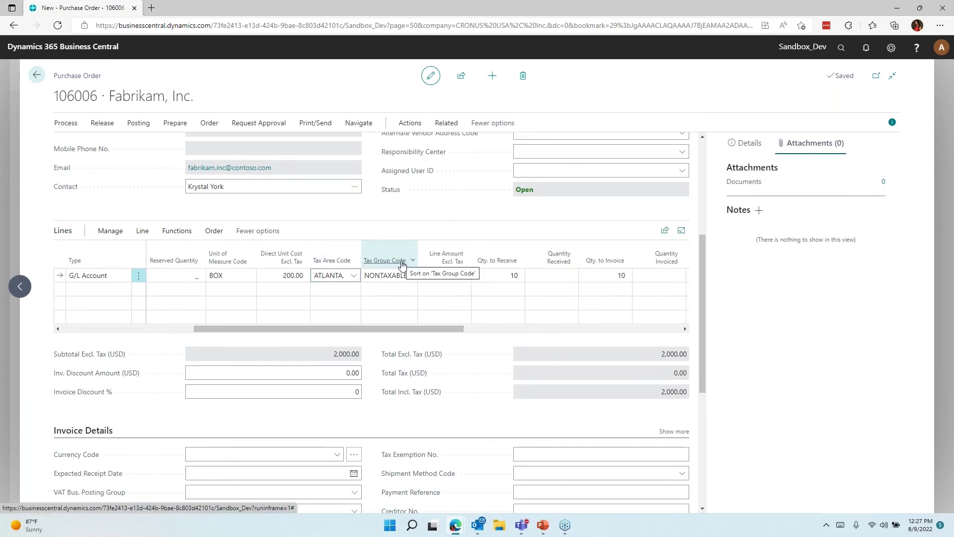
{"action": "left_click_drag", "start_coordinate": [452, 328], "coordinate": [648, 336]}
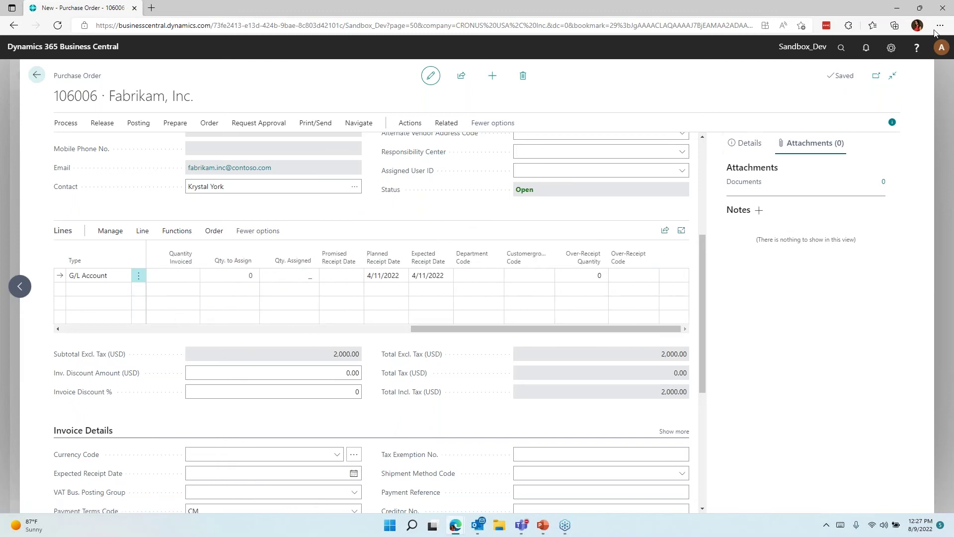
{"action": "left_click", "coordinate": [891, 47]}
{"action": "left_click", "coordinate": [827, 70]}
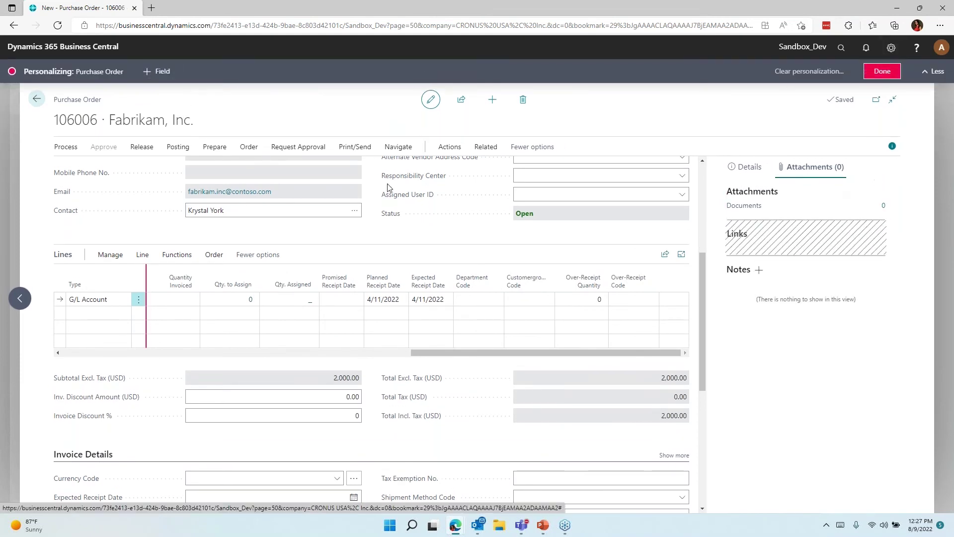
{"action": "left_click", "coordinate": [228, 273]}
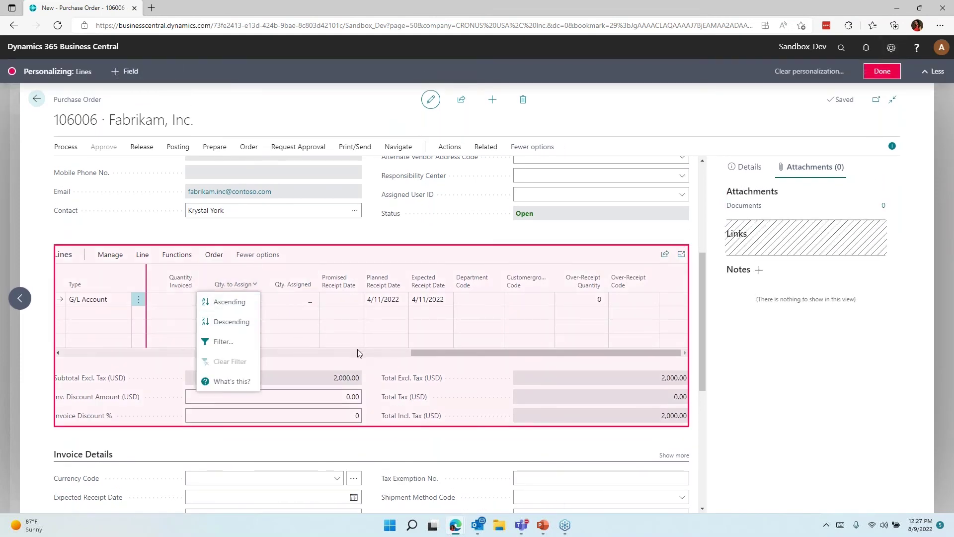
{"action": "left_click", "coordinate": [390, 353]}
{"action": "left_click", "coordinate": [390, 353]}
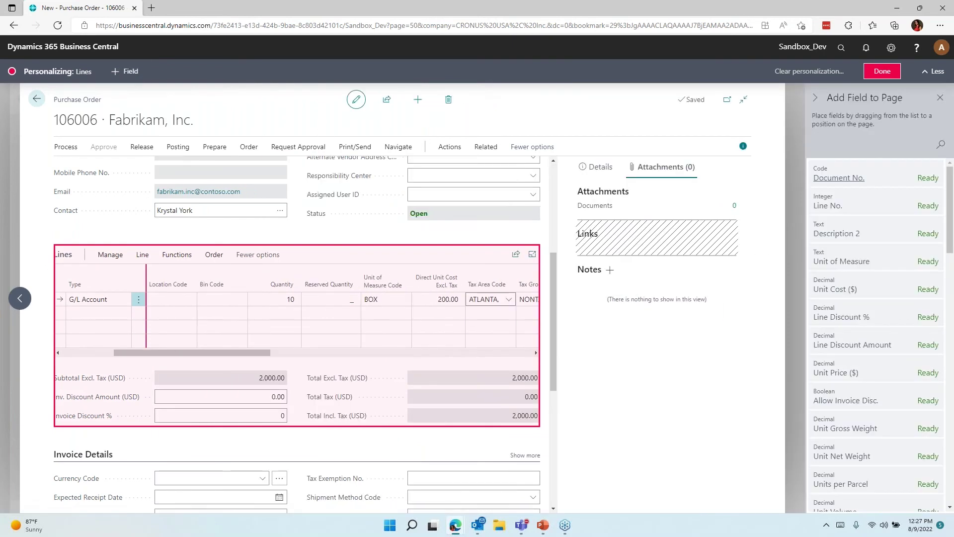
Step: Search the available fields for Tax, add Tax Liable and Use Tax columns between Tax Area Code and Tax Group Code, and finish personalizing
{"action": "left_click", "coordinate": [941, 144]}
{"action": "type", "text": "Tax"}
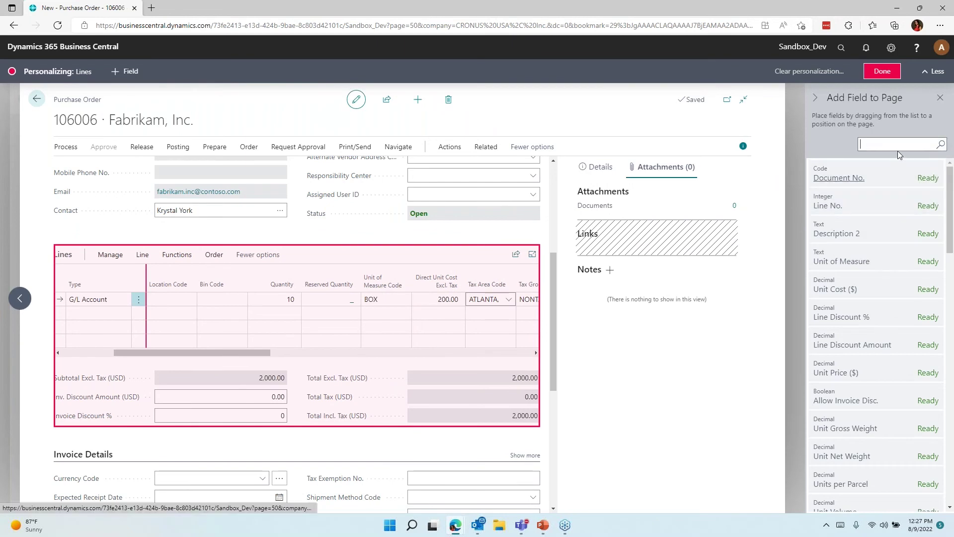
{"action": "left_click_drag", "start_coordinate": [899, 167], "coordinate": [516, 285]}
{"action": "mouse_move", "coordinate": [879, 174]}
{"action": "left_mouse_down"}
{"action": "mouse_move", "coordinate": [510, 212]}
{"action": "mouse_move", "coordinate": [308, 278]}
{"action": "mouse_move", "coordinate": [487, 280]}
{"action": "mouse_move", "coordinate": [537, 290]}
{"action": "mouse_move", "coordinate": [336, 300]}
{"action": "mouse_move", "coordinate": [539, 286]}
{"action": "mouse_move", "coordinate": [442, 295]}
{"action": "mouse_move", "coordinate": [413, 285]}
{"action": "mouse_move", "coordinate": [152, 283]}
{"action": "mouse_move", "coordinate": [496, 284]}
{"action": "mouse_move", "coordinate": [486, 283]}
{"action": "left_mouse_up"}
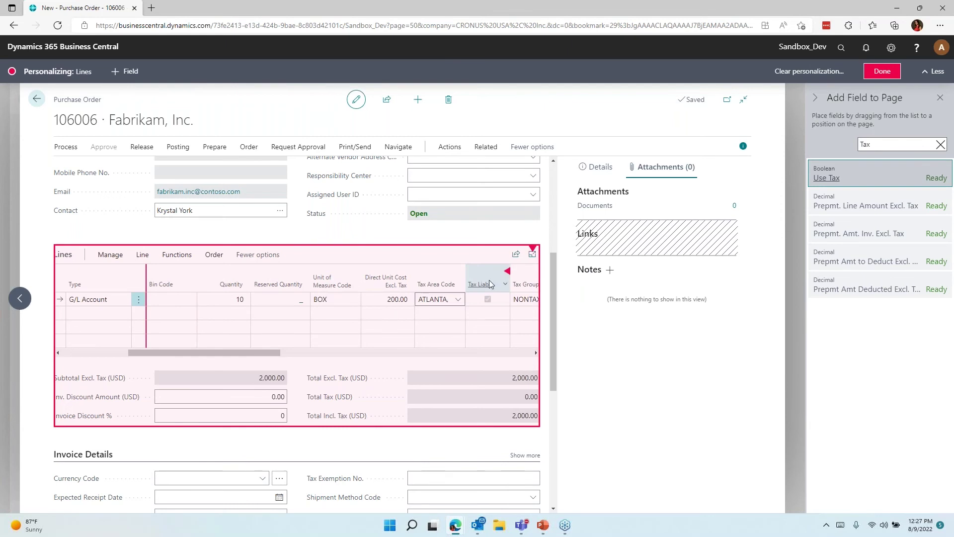
{"action": "left_click", "coordinate": [882, 71]}
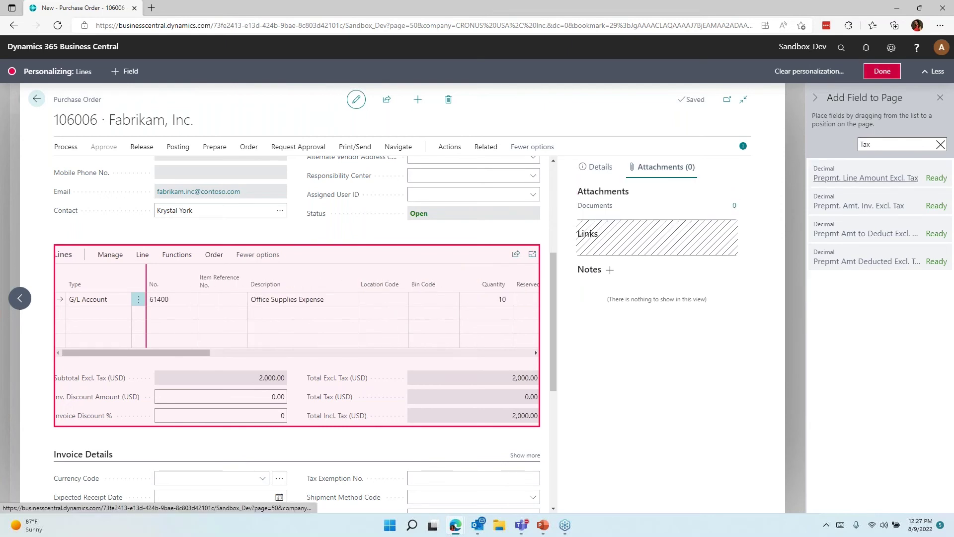
Step: Set the Office Supplies Expense line's tax area code to DENVER, CO and its tax group code to SUPPLIES
{"action": "left_click_drag", "start_coordinate": [220, 325], "coordinate": [338, 328]}
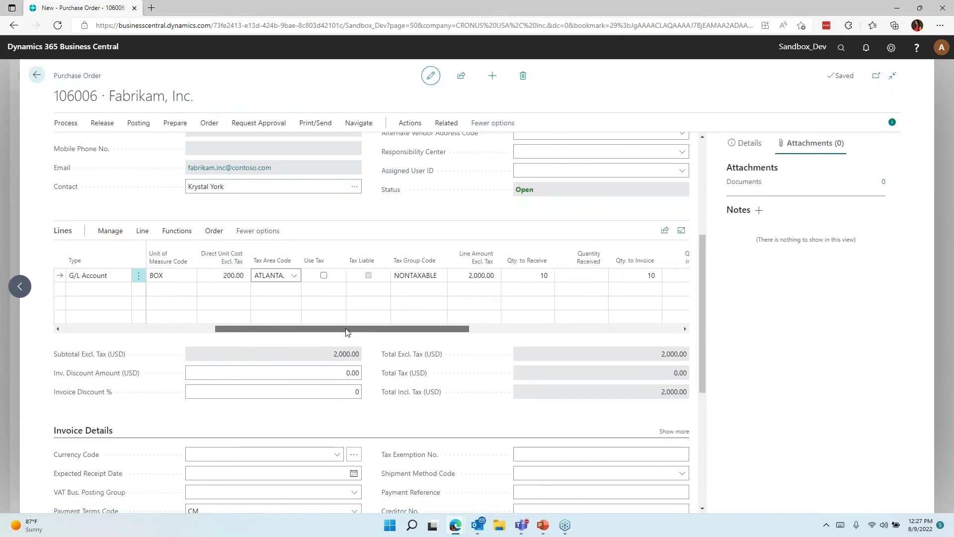
{"action": "left_click", "coordinate": [294, 276]}
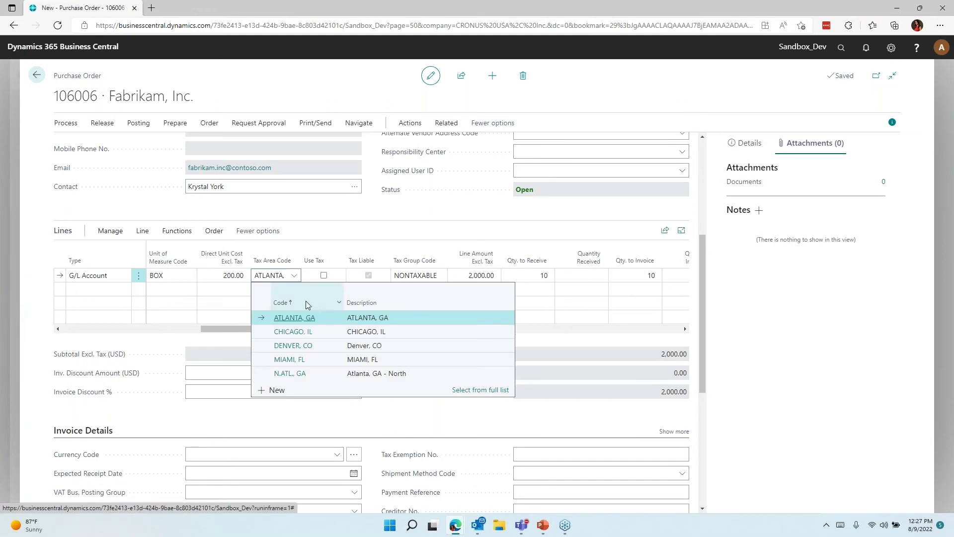
{"action": "left_click", "coordinate": [308, 345]}
{"action": "left_click", "coordinate": [318, 279]}
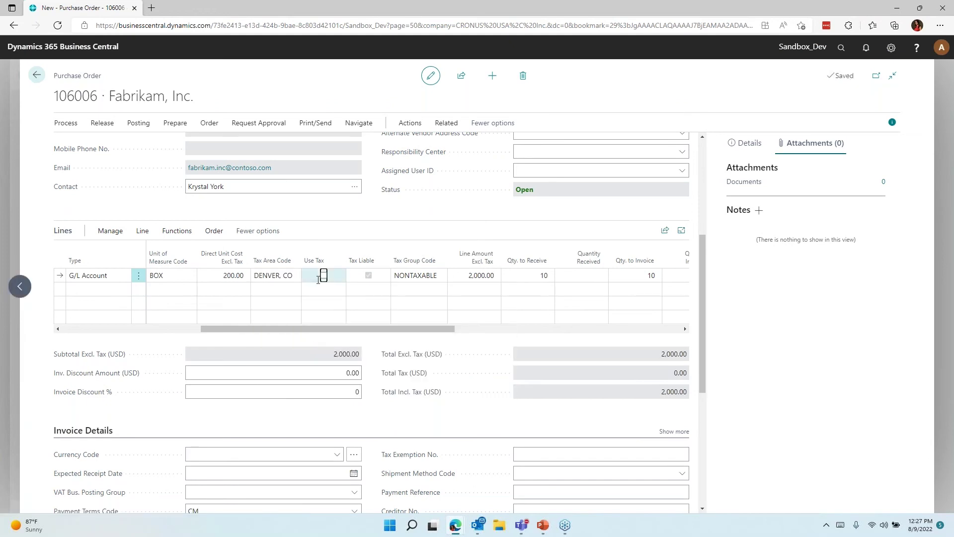
{"action": "key", "text": "Tab"}
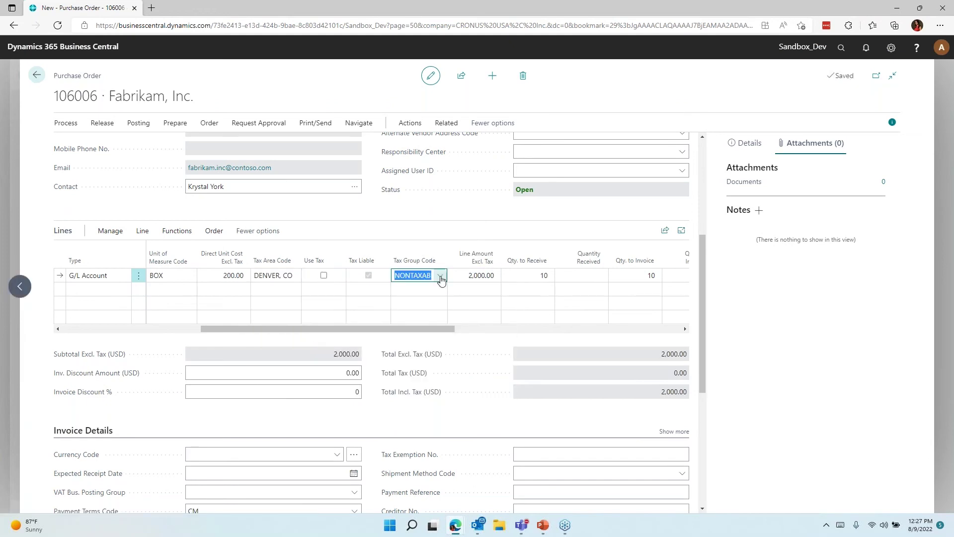
{"action": "left_click", "coordinate": [440, 276]}
{"action": "left_click", "coordinate": [443, 374]}
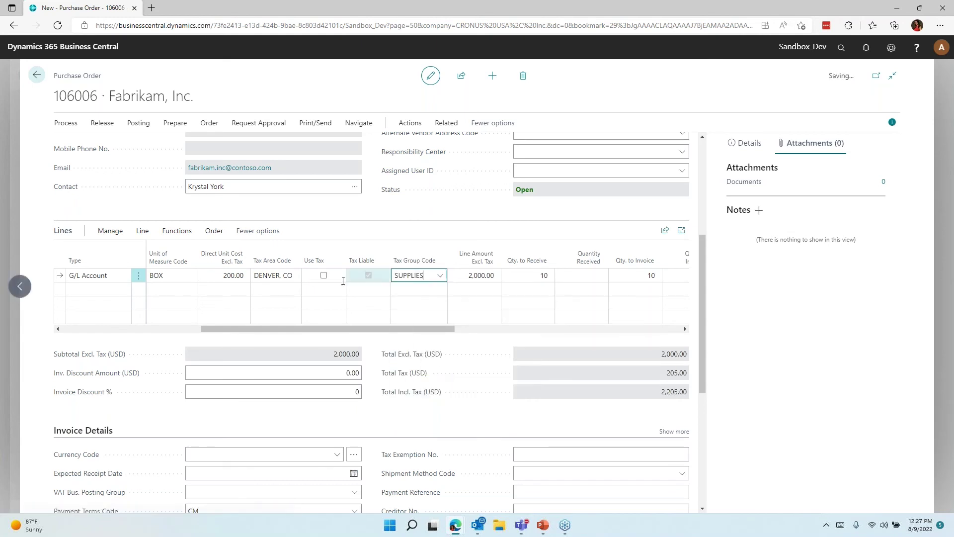
Step: Enable Use Tax on the Office Supplies Expense line and review the available tax group codes, keeping SUPPLIES
{"action": "left_click", "coordinate": [324, 275]}
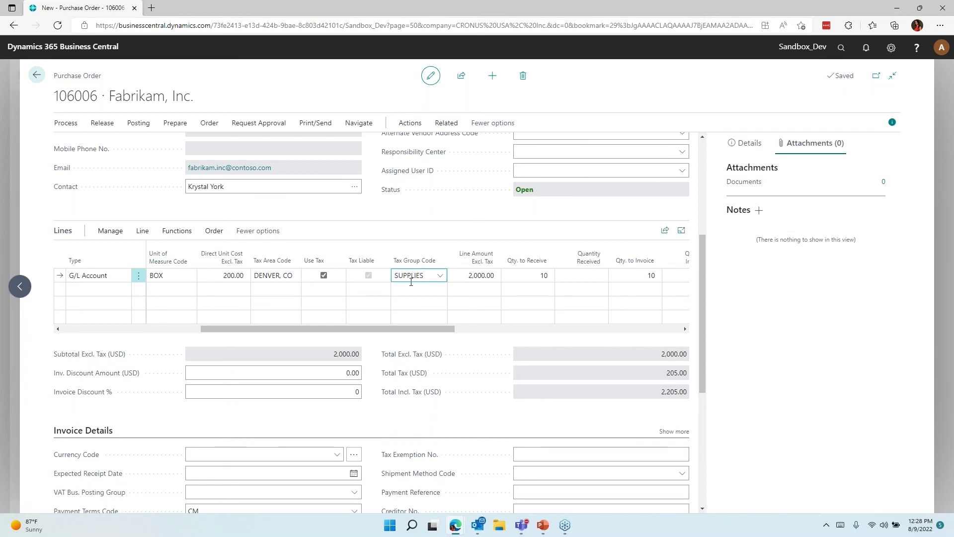
{"action": "left_click", "coordinate": [439, 275]}
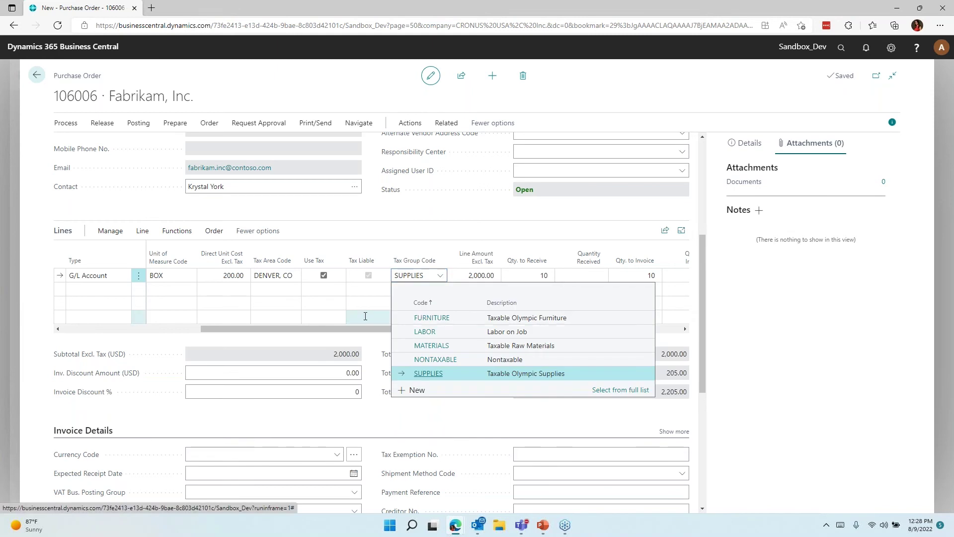
{"action": "left_click", "coordinate": [322, 289]}
{"action": "left_click", "coordinate": [422, 275]}
{"action": "left_click", "coordinate": [470, 273]}
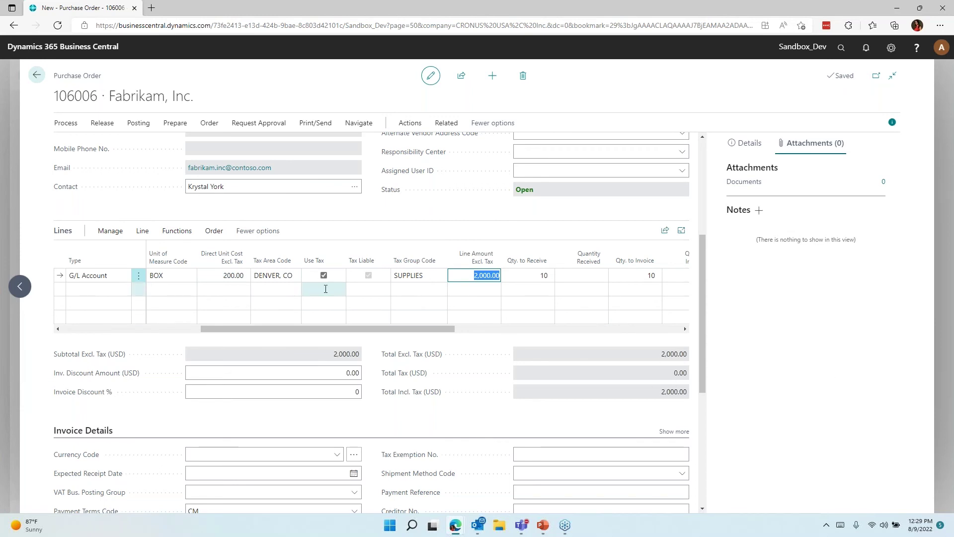
Step: Review the line's tax fields, the order totals and the Invoice Details and Shipping and Payment sections
{"action": "key", "text": "shift+Tab"}
{"action": "key", "text": "shift+Tab"}
{"action": "key", "text": "shift+Tab"}
{"action": "key", "text": "Tab"}
{"action": "key", "text": "Tab"}
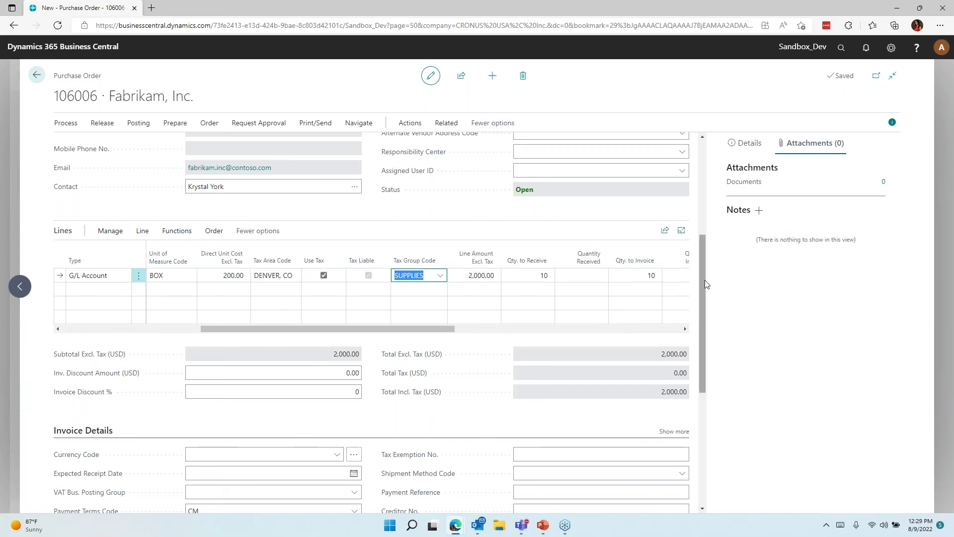
{"action": "left_click_drag", "start_coordinate": [703, 280], "coordinate": [715, 336]}
{"action": "left_click_drag", "start_coordinate": [643, 247], "coordinate": [709, 207]}
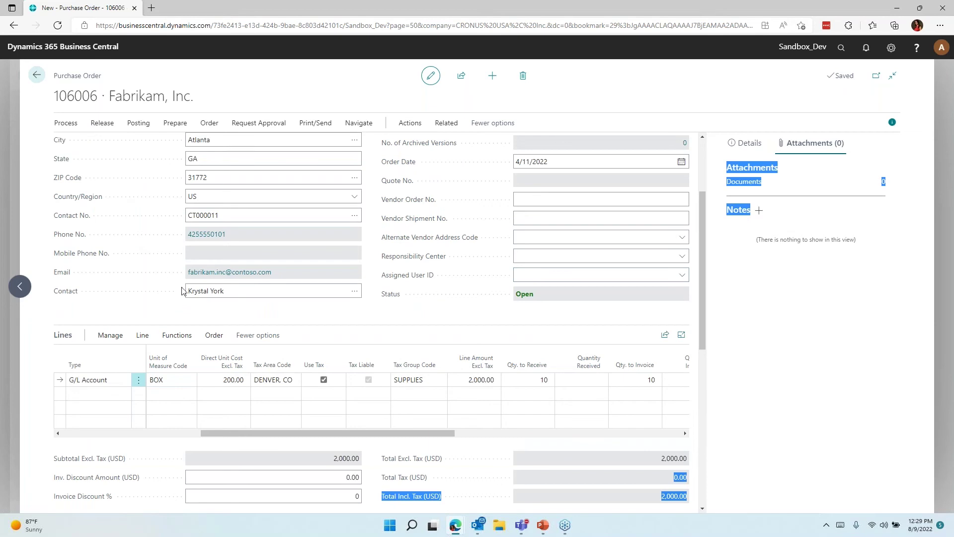
{"action": "scroll", "coordinate": [701, 446], "scroll_direction": "down", "scroll_amount": 1}
{"action": "scroll", "coordinate": [702, 445], "scroll_direction": "down", "scroll_amount": 5}
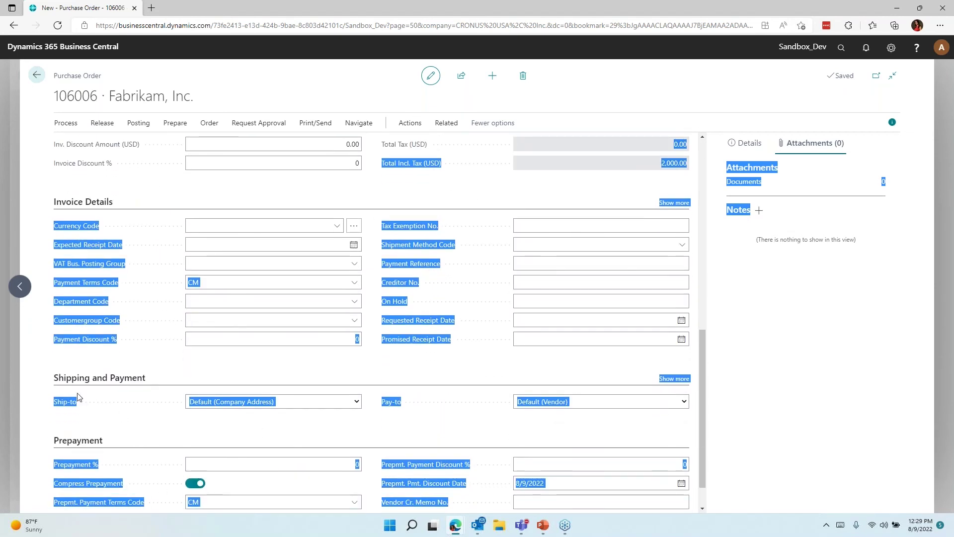
{"action": "scroll", "coordinate": [713, 397], "scroll_direction": "up", "scroll_amount": 10}
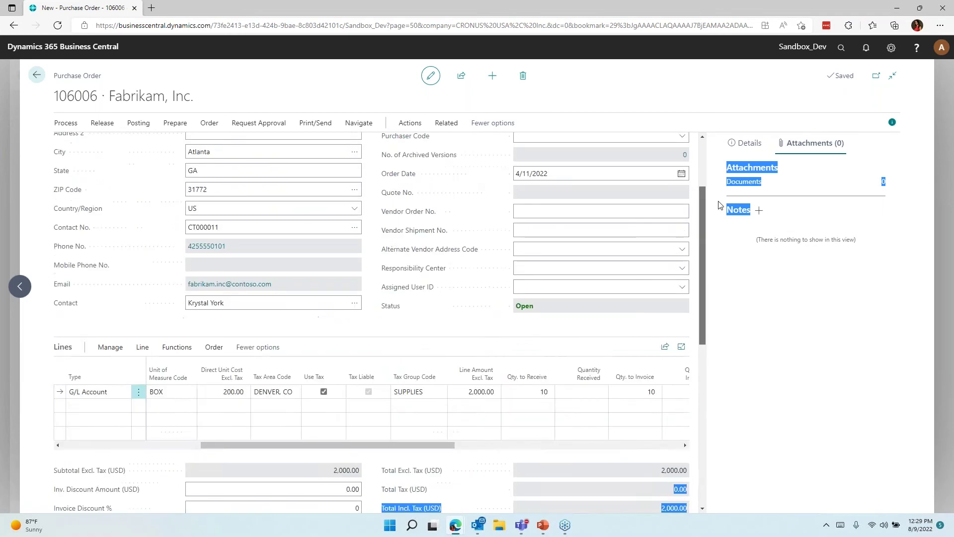
{"action": "scroll", "coordinate": [704, 305], "scroll_direction": "down", "scroll_amount": 1}
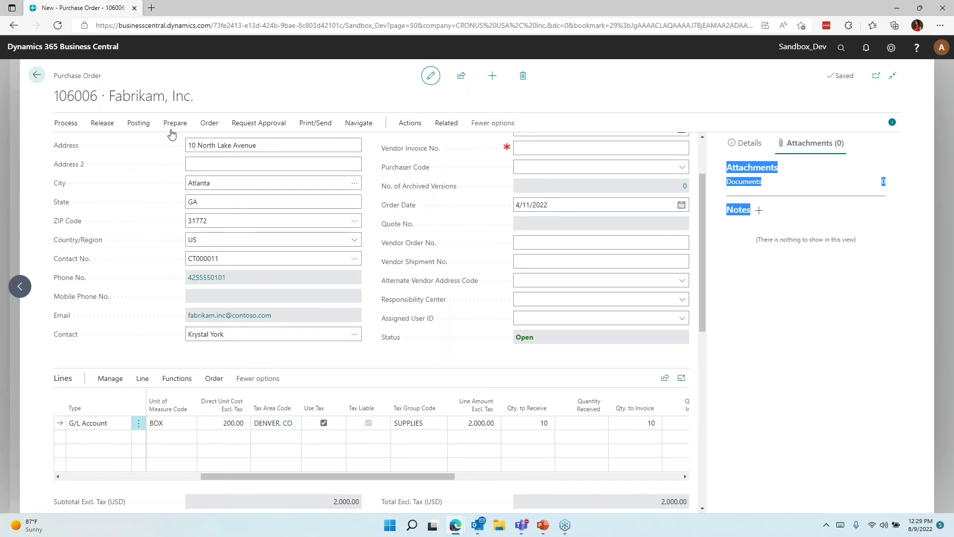
Step: Release the Fabrikam, Inc. purchase order and check its line and tax totals
{"action": "left_click", "coordinate": [101, 123]}
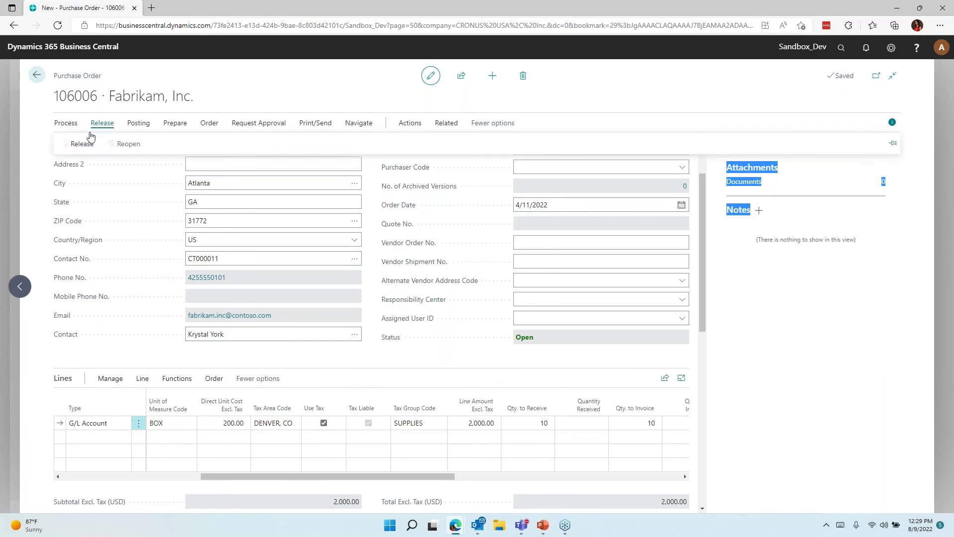
{"action": "left_click", "coordinate": [78, 149]}
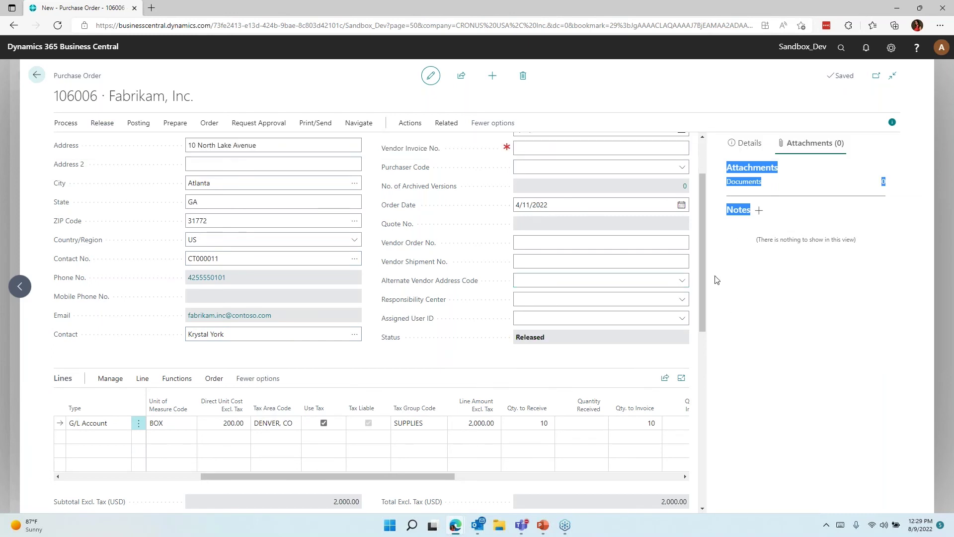
{"action": "left_click_drag", "start_coordinate": [704, 271], "coordinate": [699, 316]}
{"action": "left_click", "coordinate": [535, 405]}
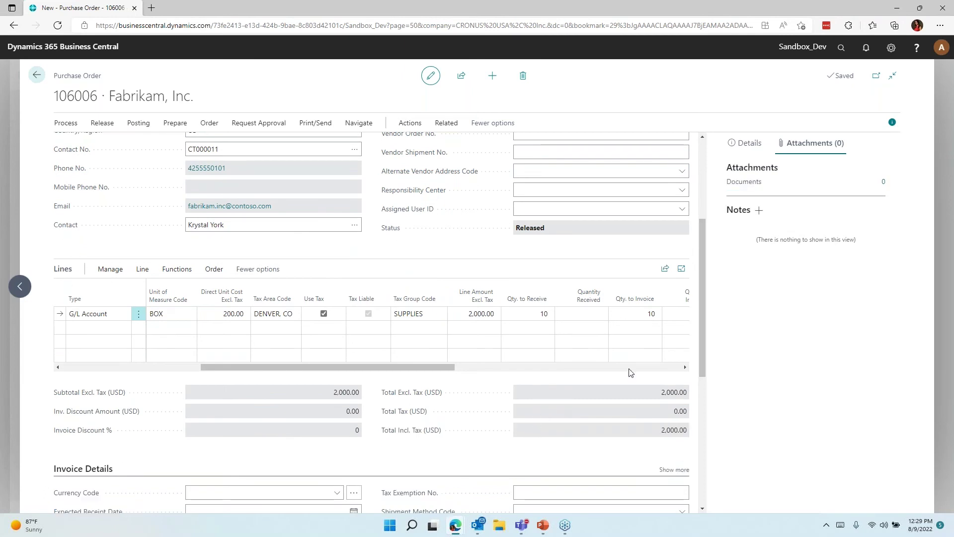
{"action": "scroll", "coordinate": [708, 348], "scroll_direction": "up", "scroll_amount": 4}
{"action": "scroll", "coordinate": [690, 323], "scroll_direction": "down", "scroll_amount": 3}
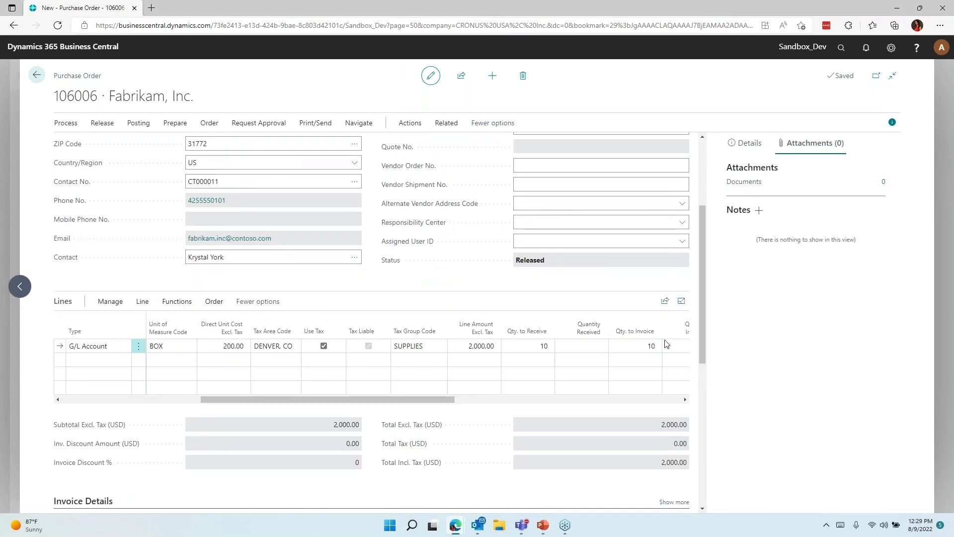
Step: Try to post the purchase order with the Receive and Invoice option
{"action": "left_click", "coordinate": [139, 122]}
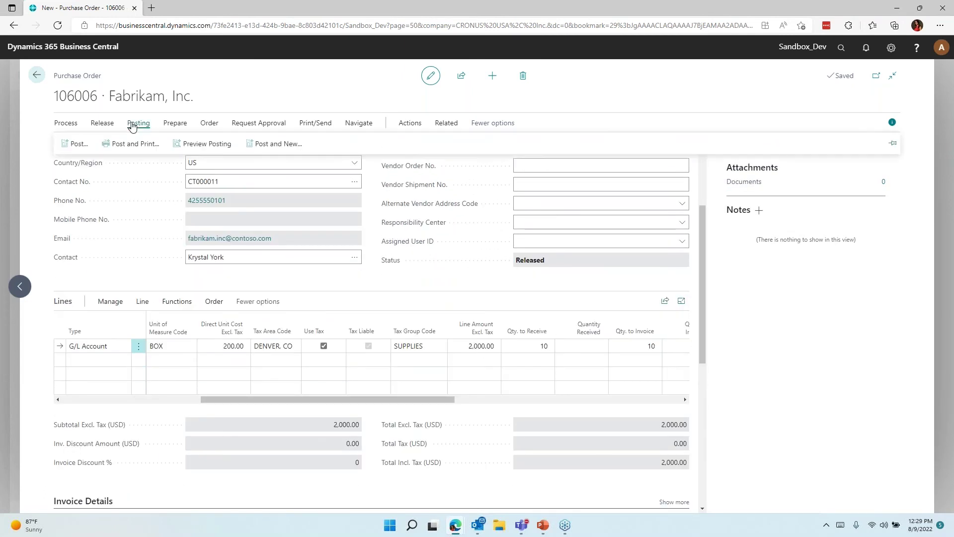
{"action": "left_click", "coordinate": [67, 144]}
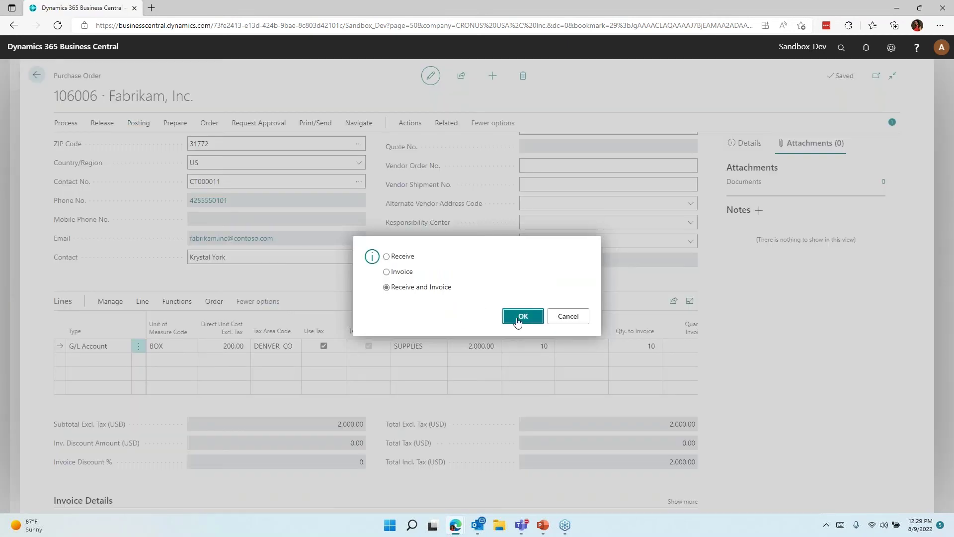
{"action": "left_click", "coordinate": [517, 321]}
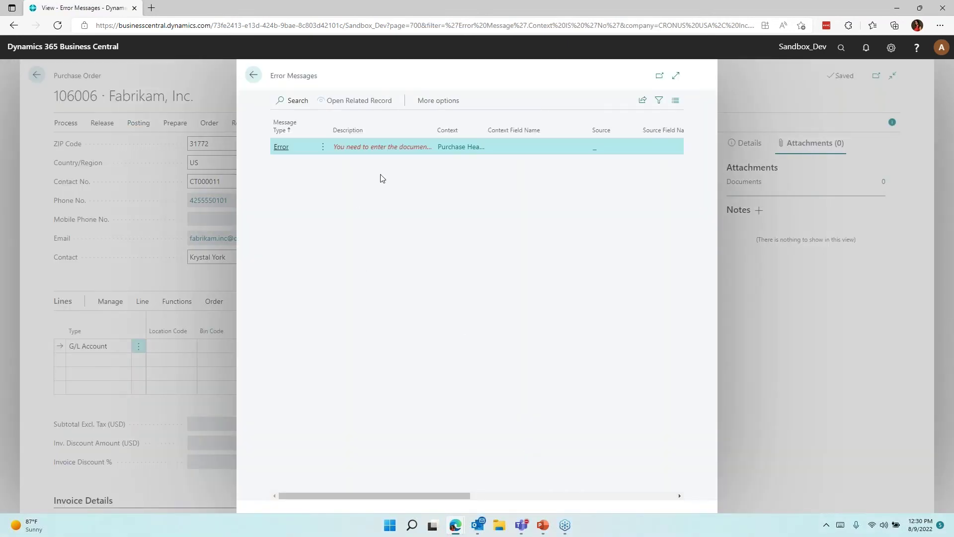
{"action": "left_click", "coordinate": [253, 75]}
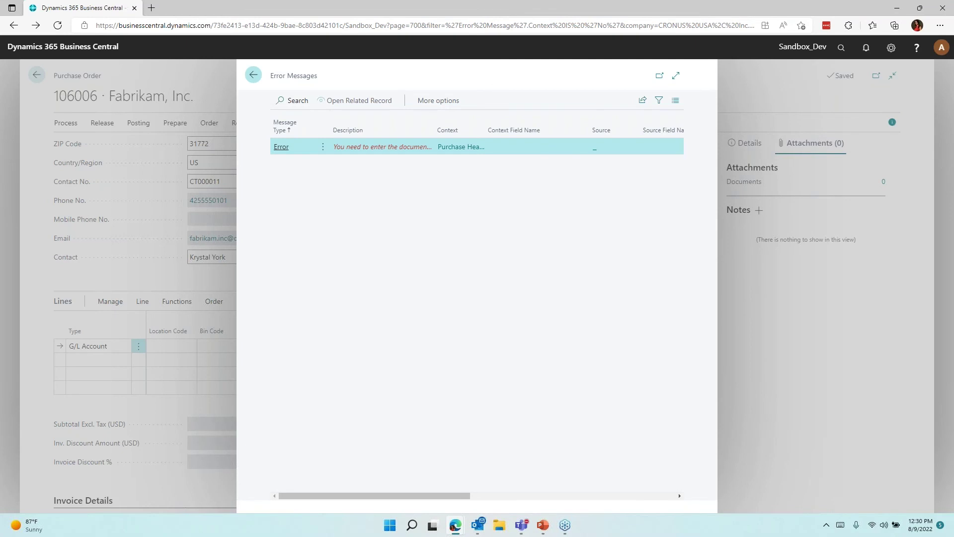
Step: Enter TEST123 as the vendor invoice number in the purchase order's general details
{"action": "scroll", "coordinate": [699, 154], "scroll_direction": "up", "scroll_amount": 3}
{"action": "left_click", "coordinate": [529, 226]}
{"action": "type", "text": "TEST123"}
{"action": "key", "text": "Tab"}
Step: Post the Fabrikam, Inc. purchase order as received and invoiced
{"action": "left_click", "coordinate": [138, 123]}
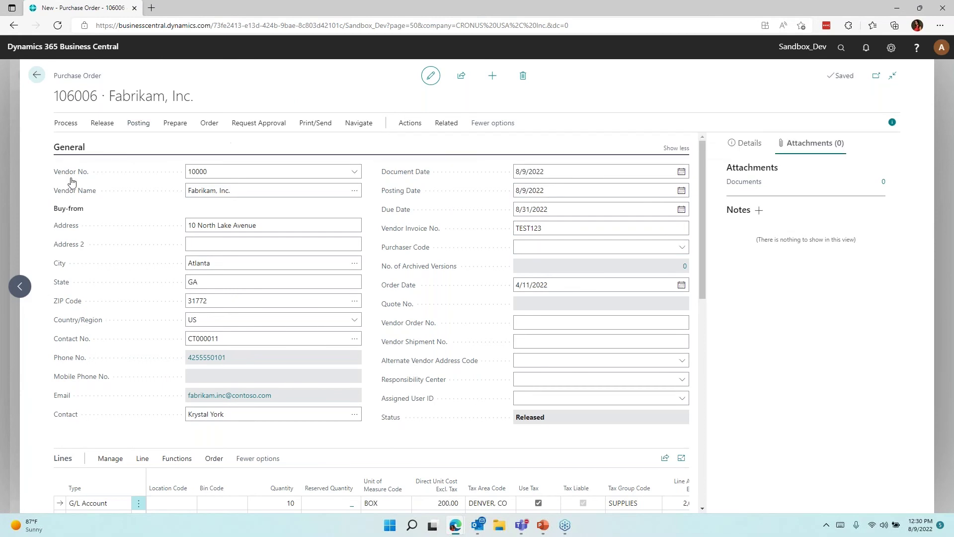
{"action": "left_click", "coordinate": [106, 144]}
{"action": "left_click", "coordinate": [505, 321]}
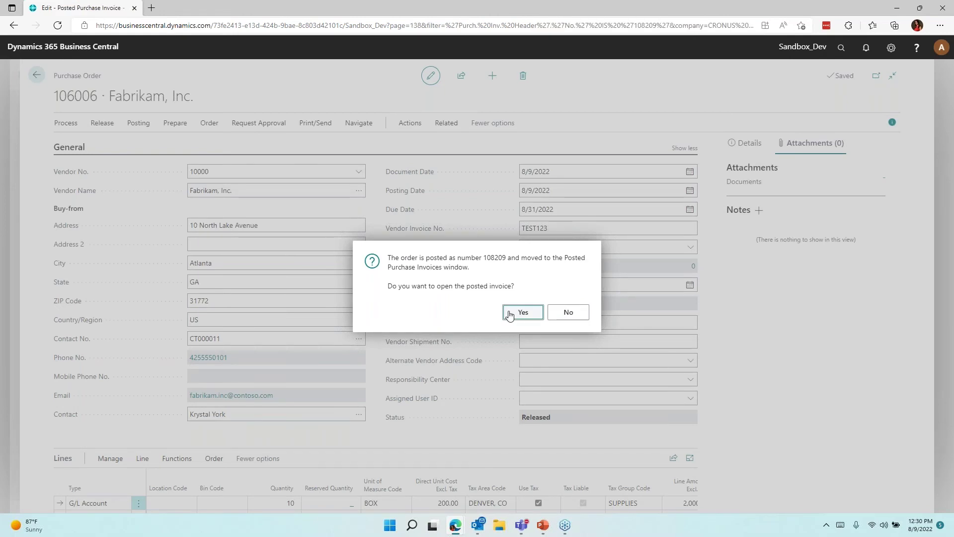
Step: Open the posted purchase invoice and review its office supplies line, tax area code and tax totals
{"action": "left_click", "coordinate": [509, 313]}
{"action": "scroll", "coordinate": [893, 468], "scroll_direction": "down", "scroll_amount": 1}
{"action": "scroll", "coordinate": [893, 467], "scroll_direction": "down", "scroll_amount": 6}
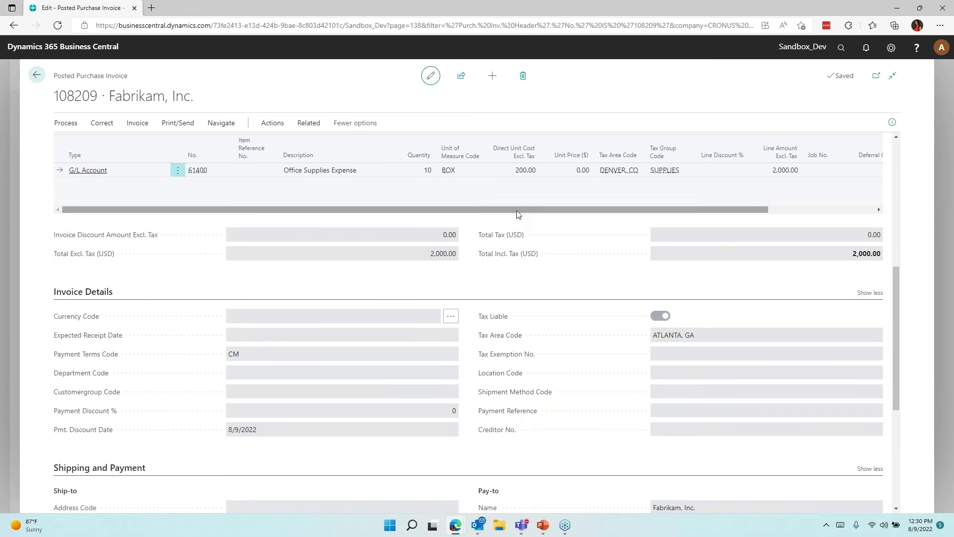
{"action": "scroll", "coordinate": [628, 213], "scroll_direction": "right", "scroll_amount": 4}
{"action": "scroll", "coordinate": [375, 201], "scroll_direction": "left", "scroll_amount": 4}
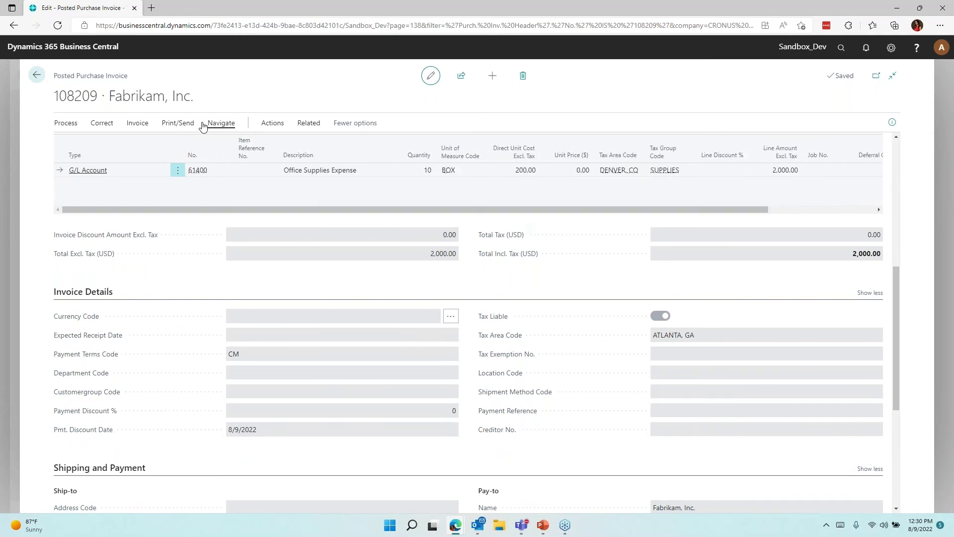
Step: Find the entries related to the posted Fabrikam, Inc. purchase invoice
{"action": "left_click", "coordinate": [272, 123]}
{"action": "left_click", "coordinate": [99, 124]}
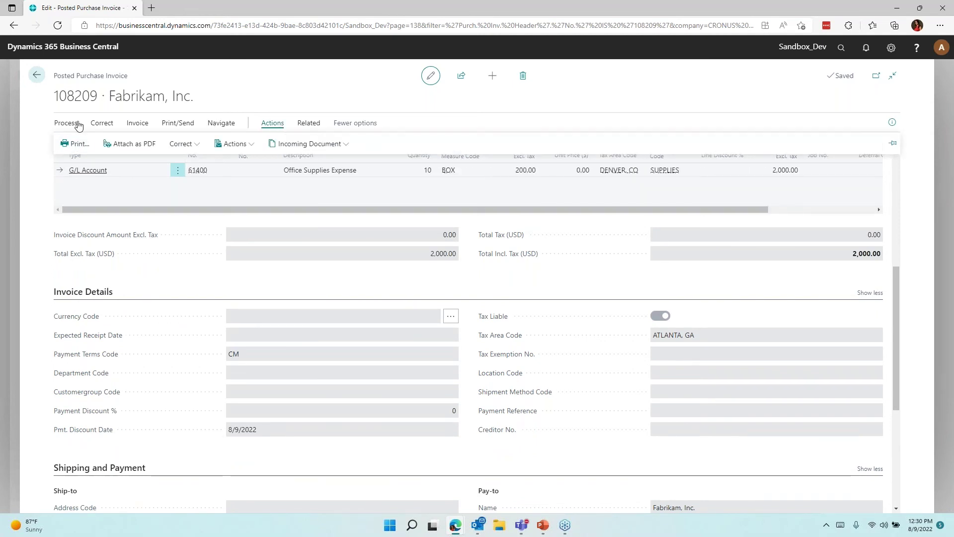
{"action": "left_click", "coordinate": [136, 123]}
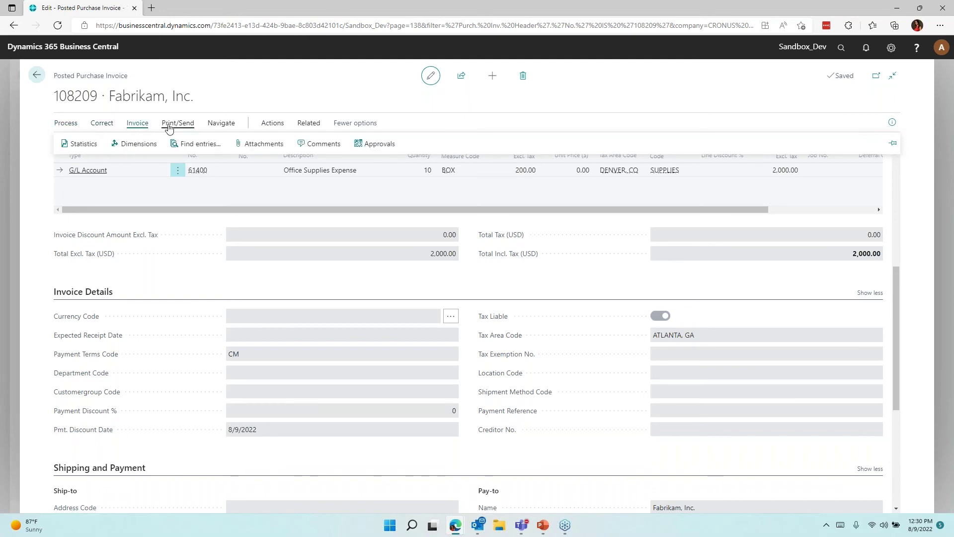
{"action": "left_click", "coordinate": [195, 144]}
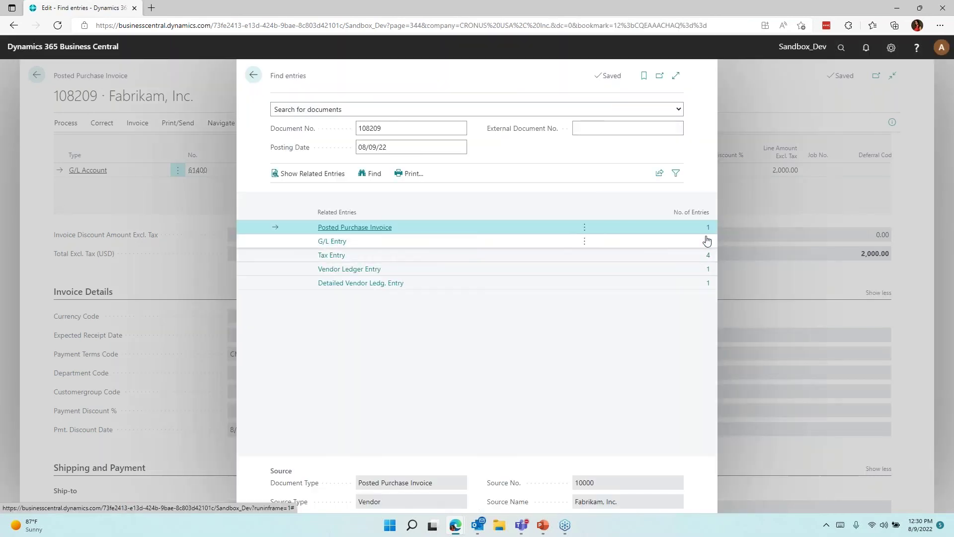
Step: Open the related G/L entries and examine the accounts payable, sales tax payable and office supplies expense amounts
{"action": "left_click", "coordinate": [707, 241]}
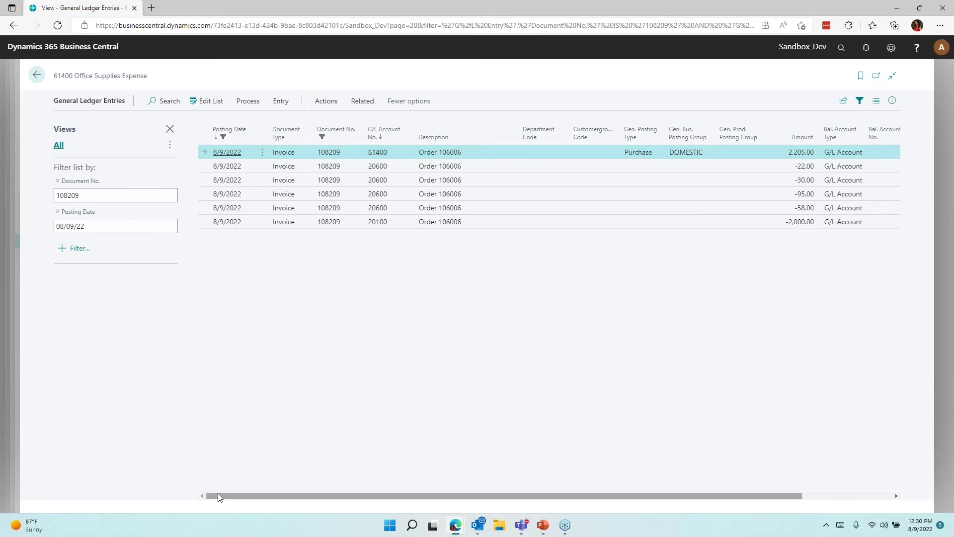
{"action": "left_click", "coordinate": [374, 226]}
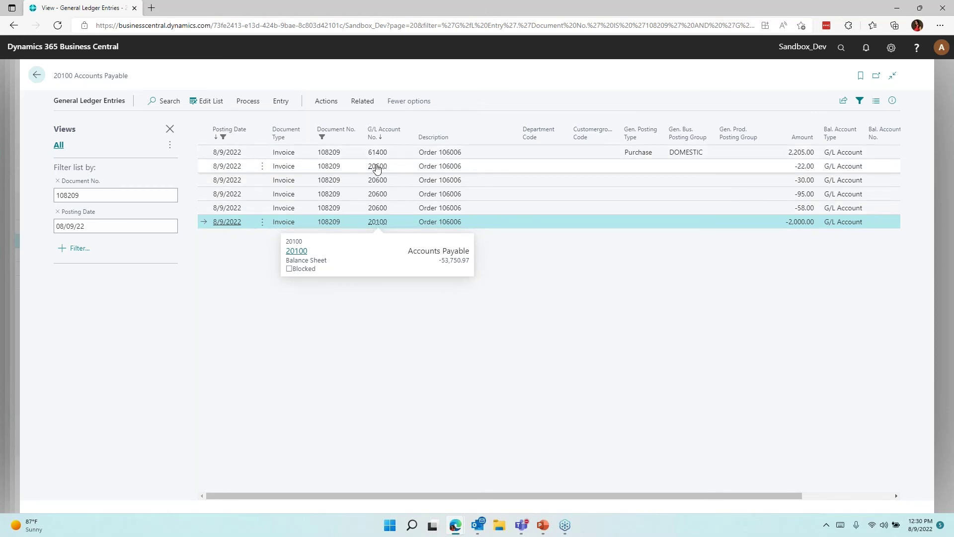
{"action": "left_click", "coordinate": [565, 166]}
{"action": "left_click", "coordinate": [570, 209]}
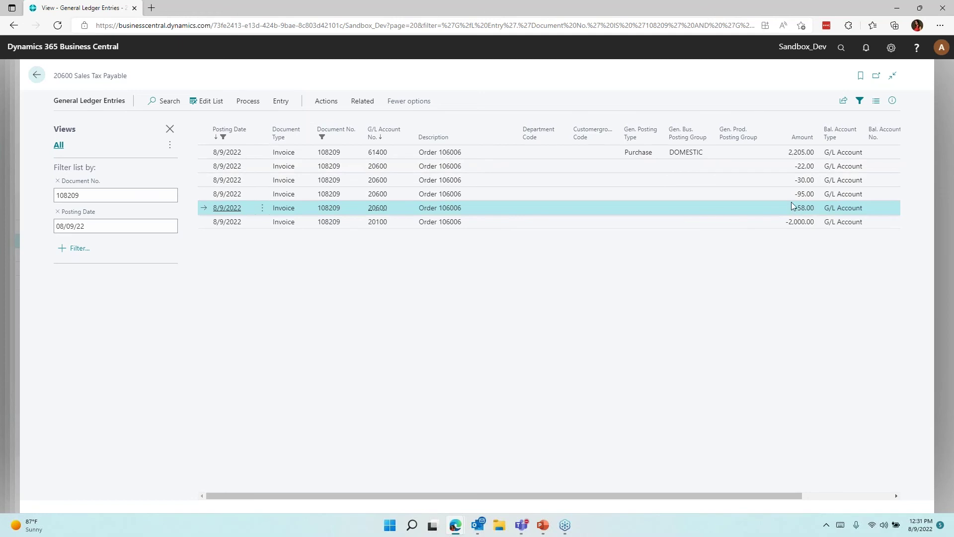
{"action": "left_click", "coordinate": [771, 157]}
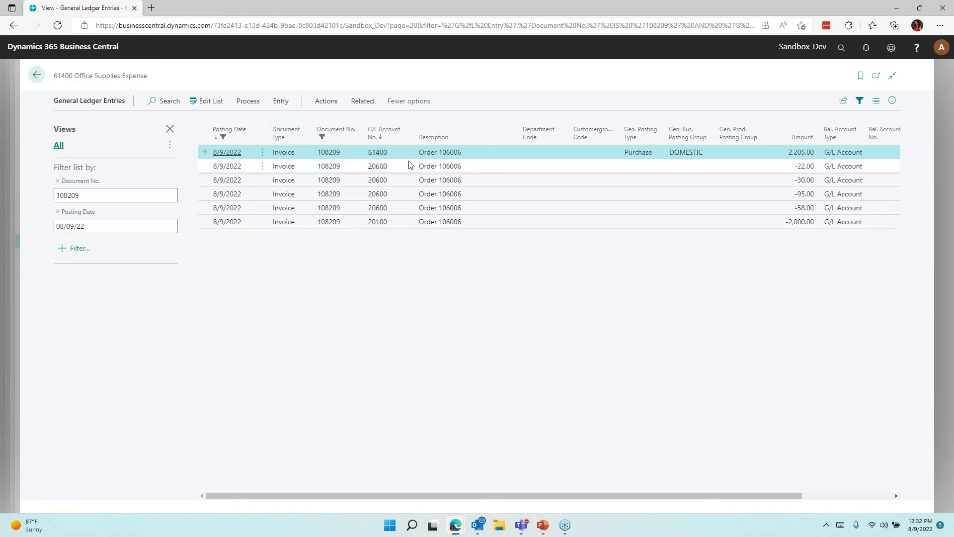
Step: Close the ledger entries and the posted purchase invoice, returning to the home page
{"action": "left_click", "coordinate": [37, 74]}
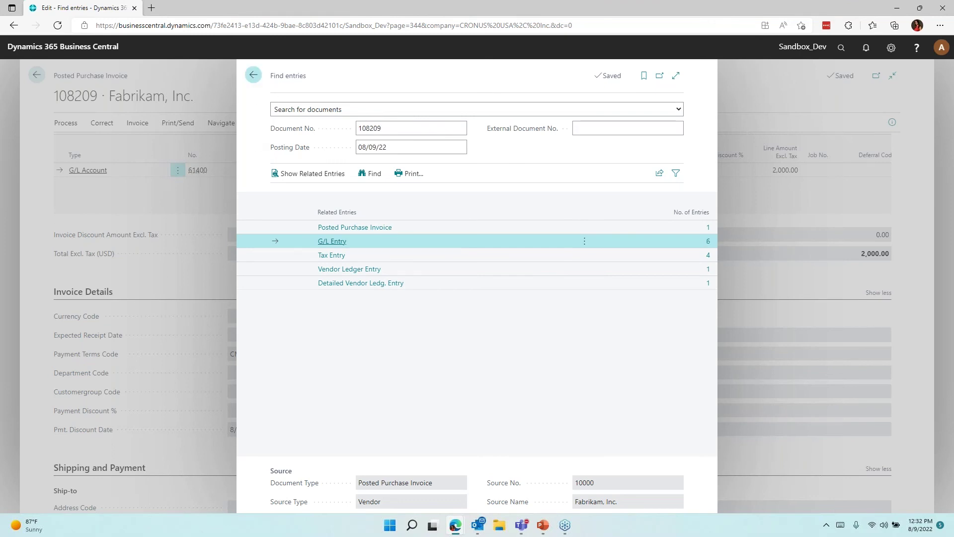
{"action": "left_click", "coordinate": [254, 78]}
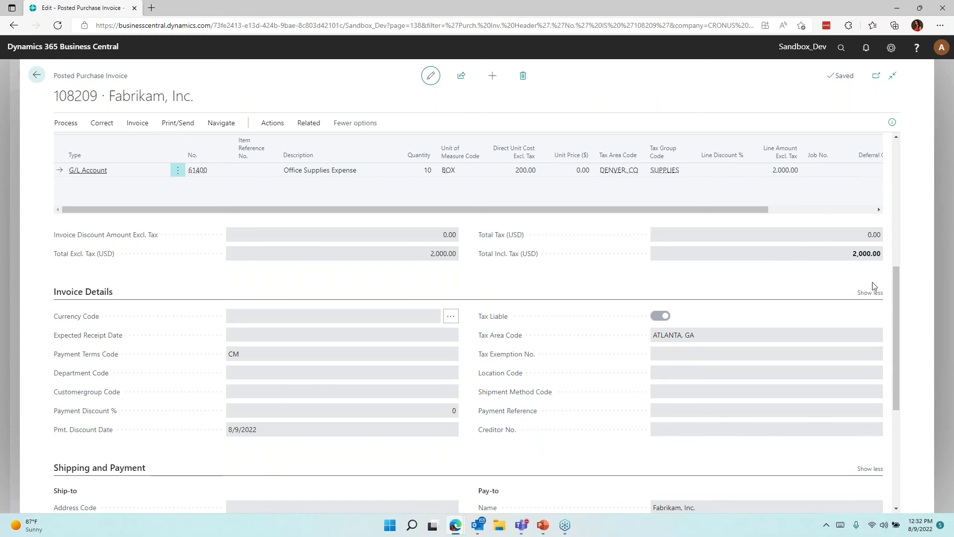
{"action": "left_click_drag", "start_coordinate": [895, 323], "coordinate": [885, 167]}
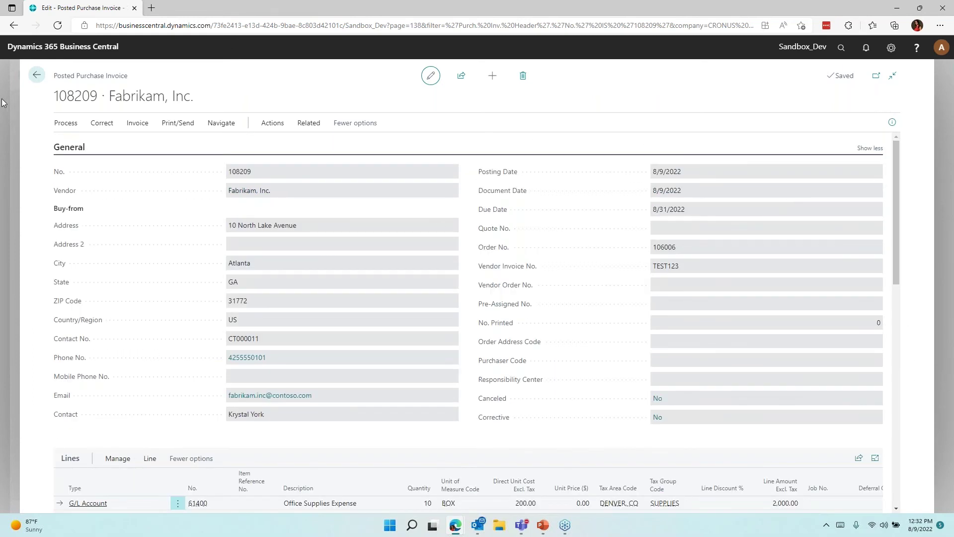
{"action": "left_click", "coordinate": [36, 76]}
{"action": "left_click", "coordinate": [36, 75]}
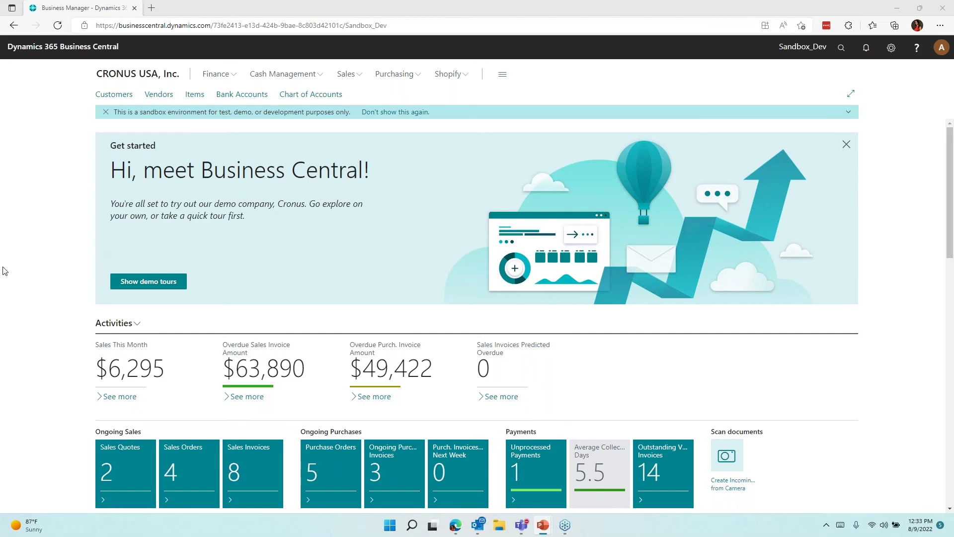
Step: Search for "sales tax c" and open the Sales Taxes Collected report
{"action": "key", "text": "alt+Tab"}
{"action": "key", "text": "alt+Tab"}
{"action": "left_click", "coordinate": [837, 48]}
{"action": "type", "text": "sales"}
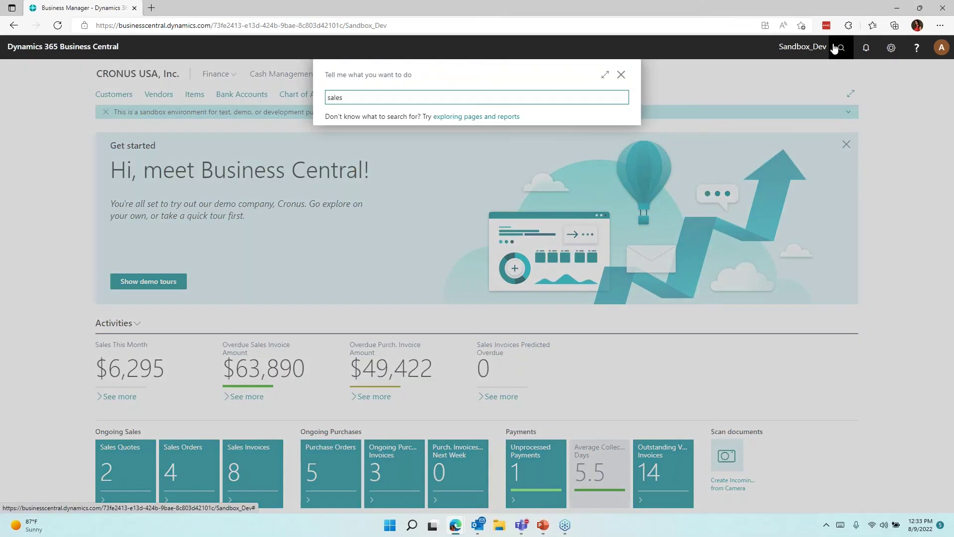
{"action": "type", "text": " tax c"}
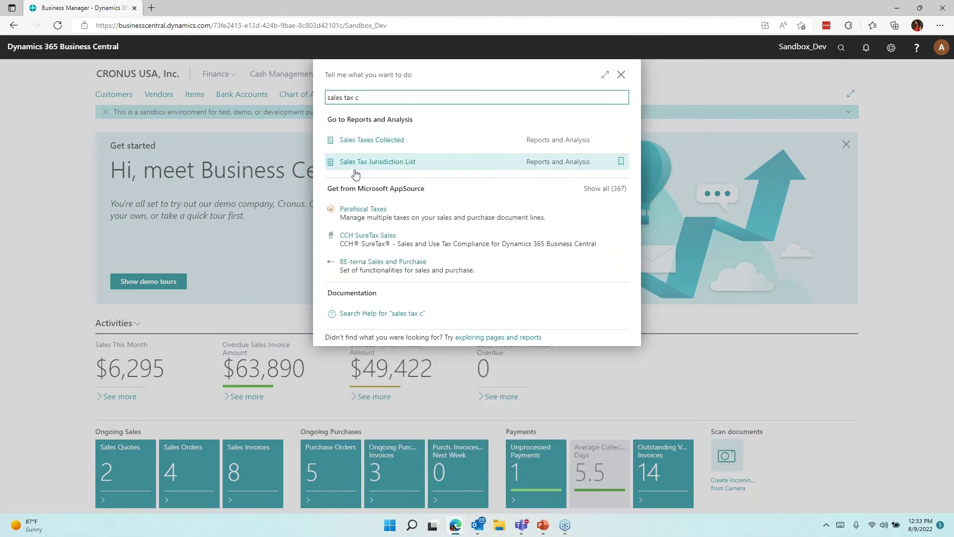
{"action": "left_click", "coordinate": [356, 142]}
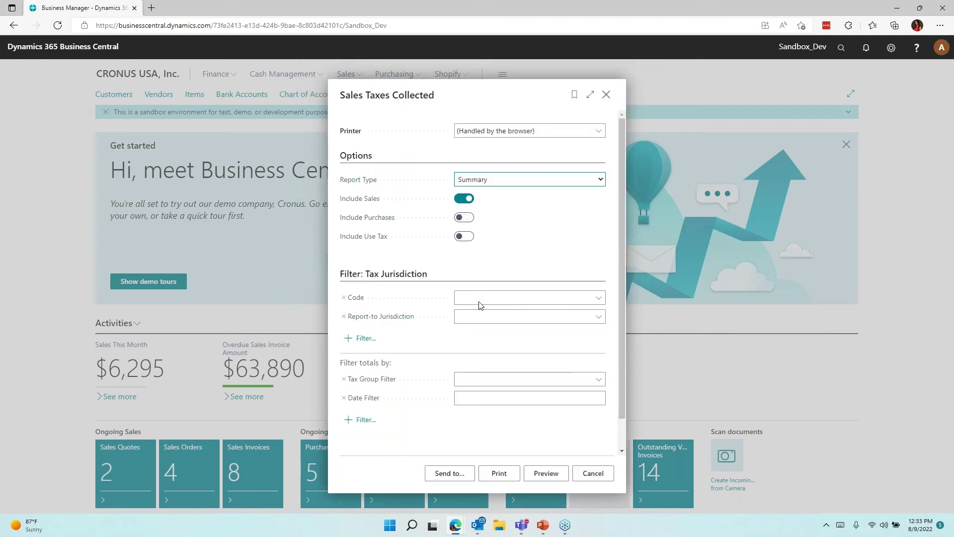
Step: Filter the report totals to the dates 08/01/22..08/30/22 and the SUPPLIES tax group
{"action": "left_click", "coordinate": [493, 398]}
{"action": "type", "text": "08"}
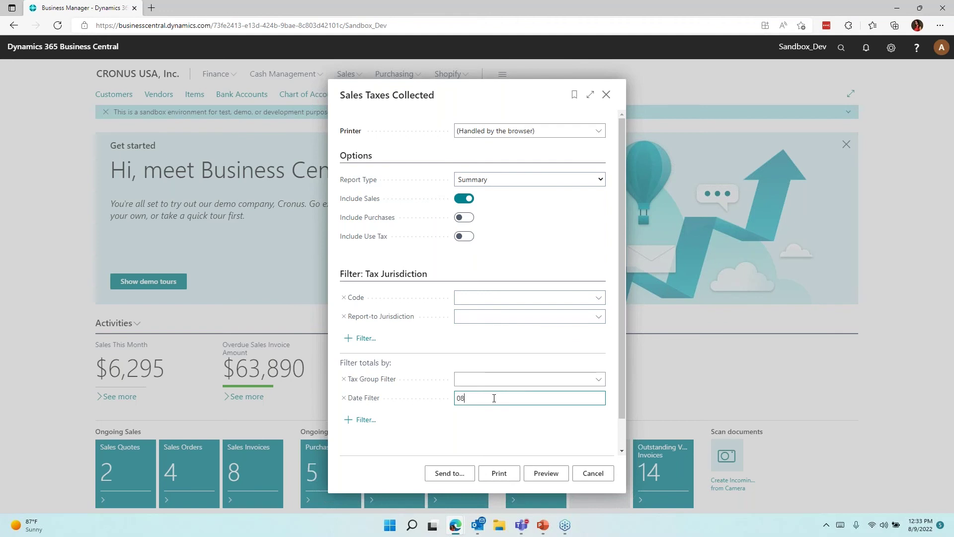
{"action": "type", "text": "/01/22..08/30"}
{"action": "key", "text": "Tab"}
{"action": "left_click", "coordinate": [599, 297]}
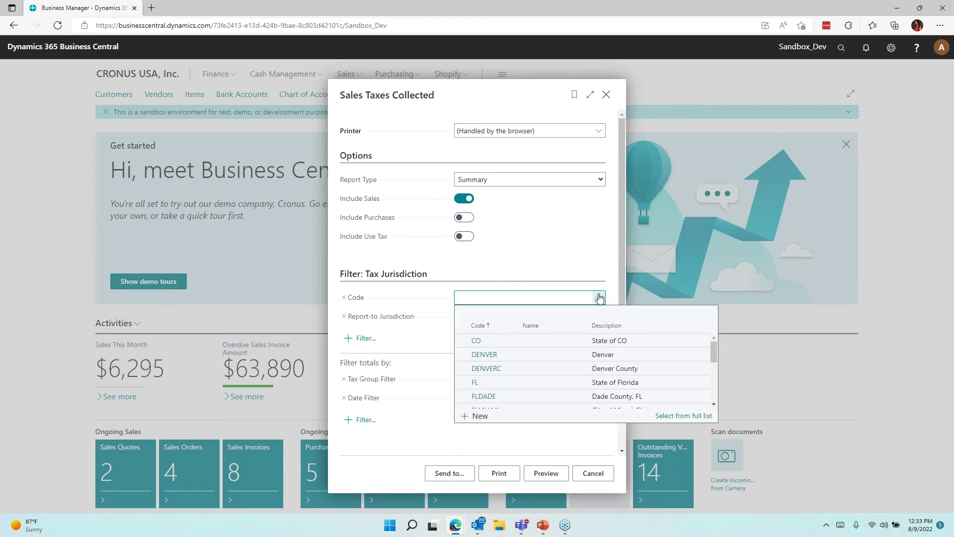
{"action": "left_click", "coordinate": [598, 297]}
{"action": "left_click", "coordinate": [599, 316]}
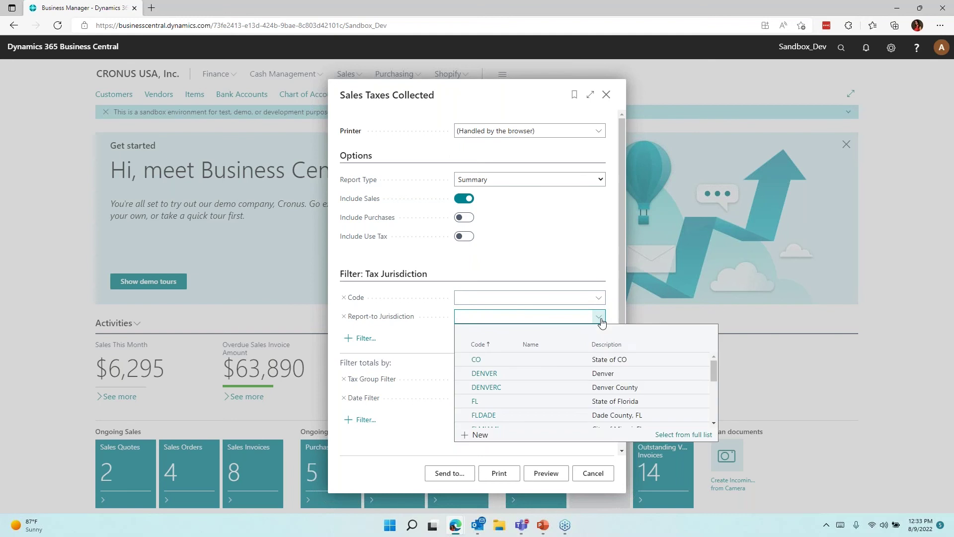
{"action": "left_click", "coordinate": [406, 338]}
{"action": "left_click", "coordinate": [601, 380]}
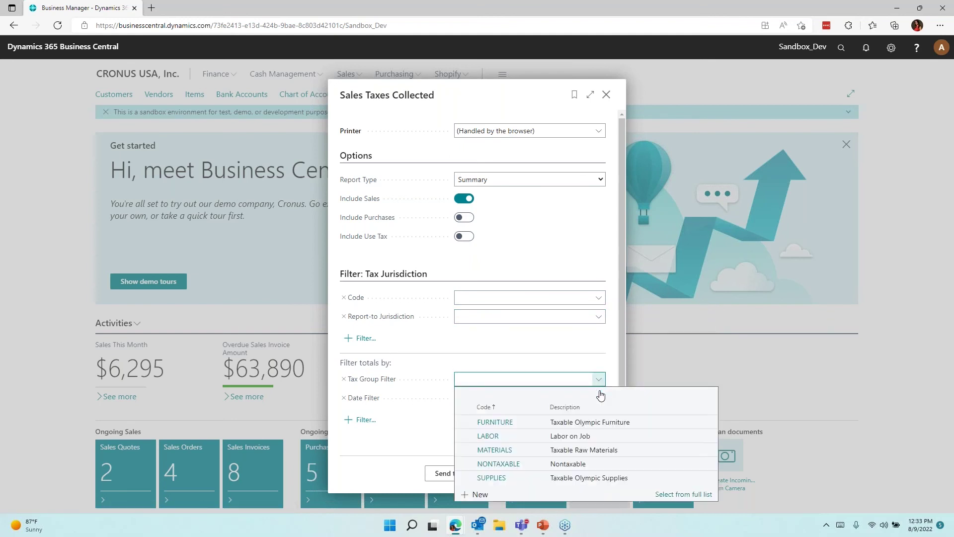
{"action": "left_click", "coordinate": [541, 477]}
{"action": "left_click", "coordinate": [471, 397]}
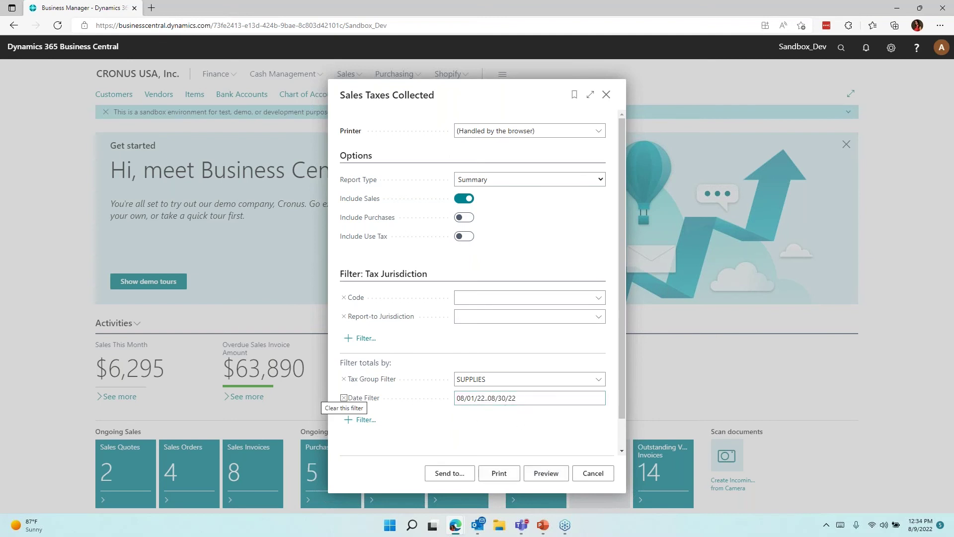
Step: Preview the Sales Taxes Collected summary, check each state's page and close the preview
{"action": "left_click", "coordinate": [544, 472]}
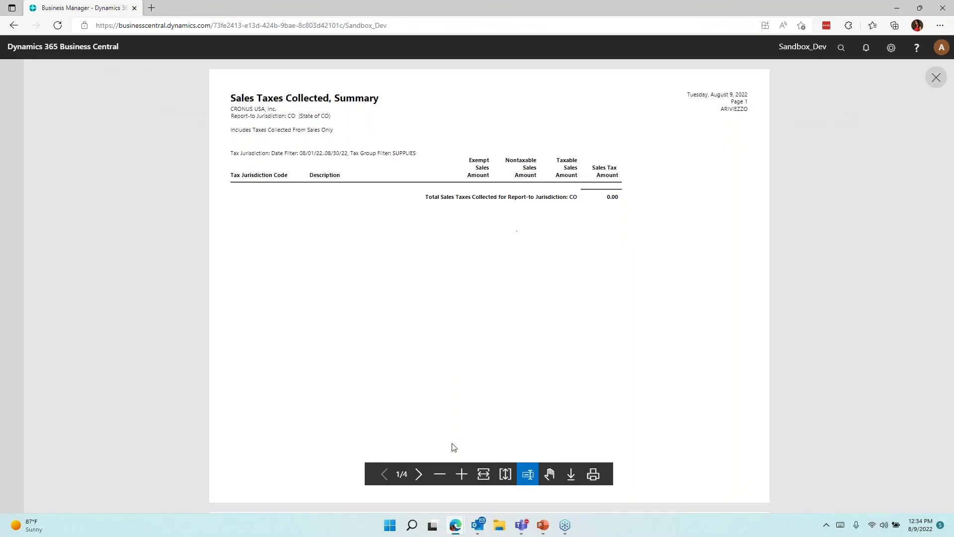
{"action": "left_click", "coordinate": [419, 474]}
{"action": "left_click", "coordinate": [419, 473]}
{"action": "left_click", "coordinate": [419, 473]}
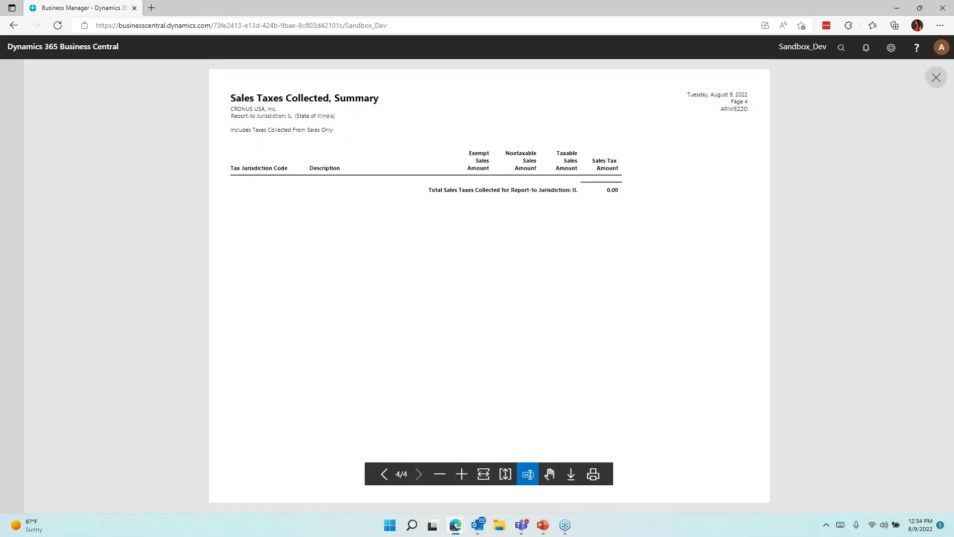
{"action": "left_click", "coordinate": [384, 473]}
{"action": "left_click", "coordinate": [384, 473]}
{"action": "left_click", "coordinate": [384, 473]}
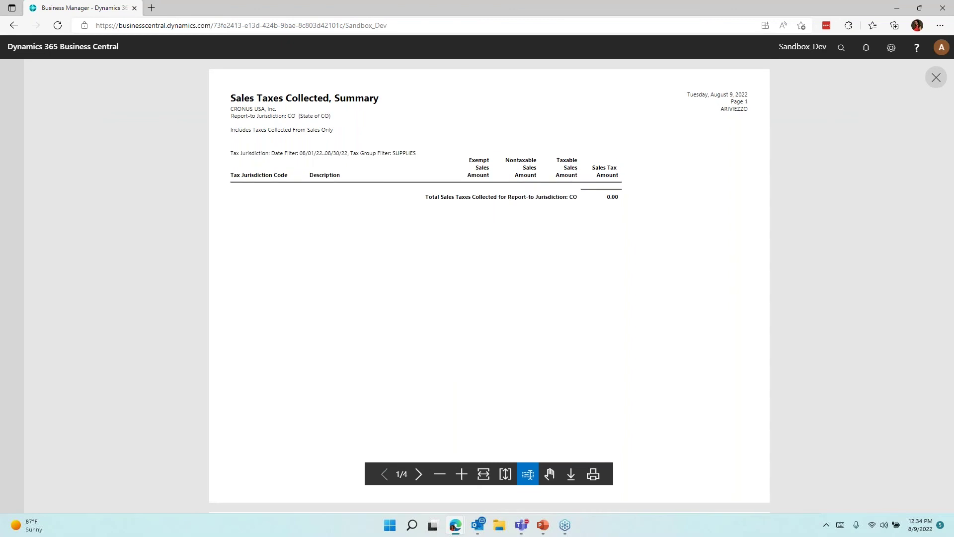
{"action": "left_click", "coordinate": [936, 83]}
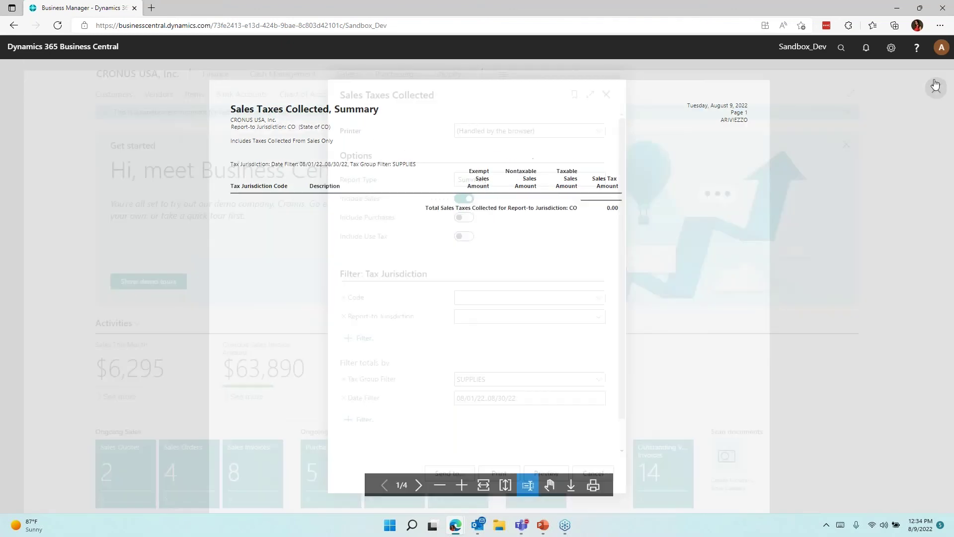
Step: Clear the report's date filter and preview the sales tax summary for the SUPPLIES group again
{"action": "key", "text": "Tab"}
{"action": "key", "text": "BackSpace"}
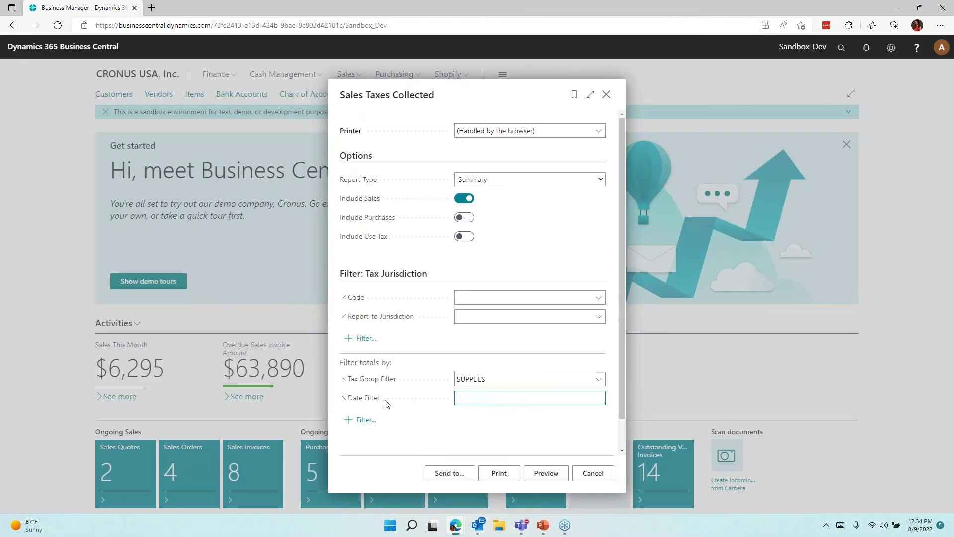
{"action": "left_click", "coordinate": [546, 473]}
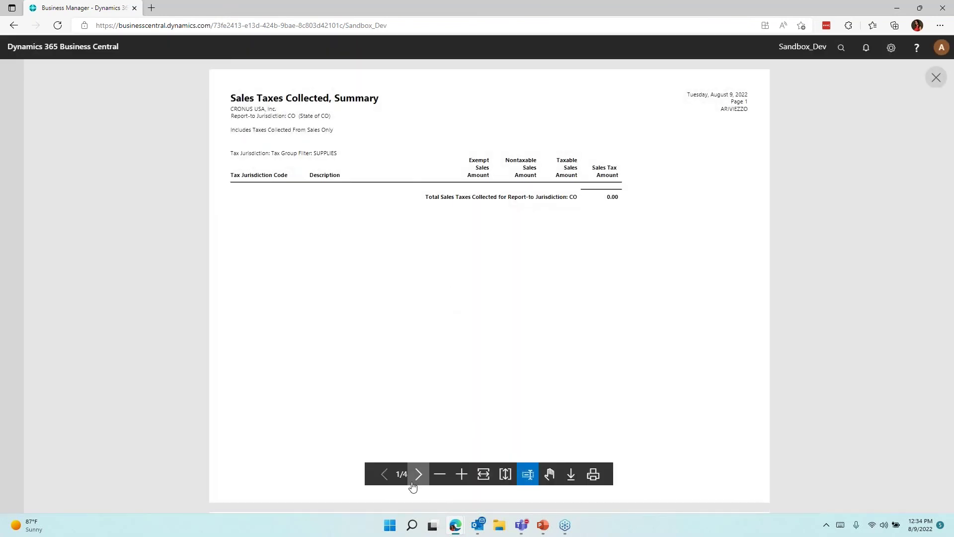
{"action": "left_click", "coordinate": [413, 481]}
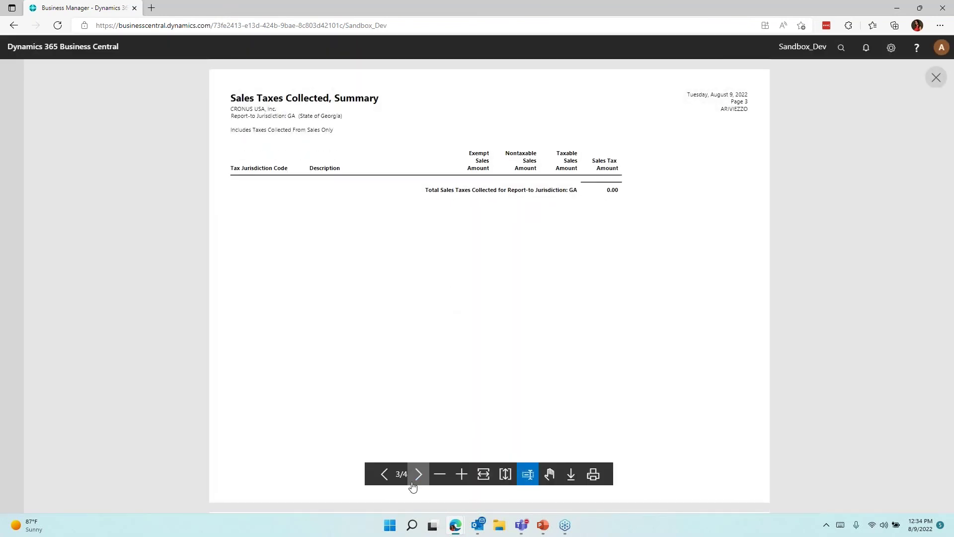
{"action": "left_click", "coordinate": [384, 473]}
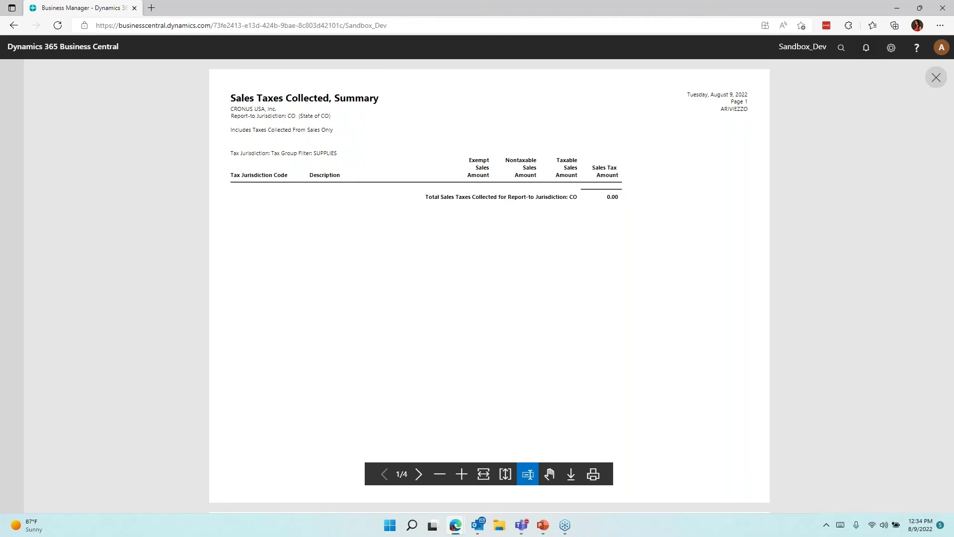
{"action": "left_click", "coordinate": [937, 81]}
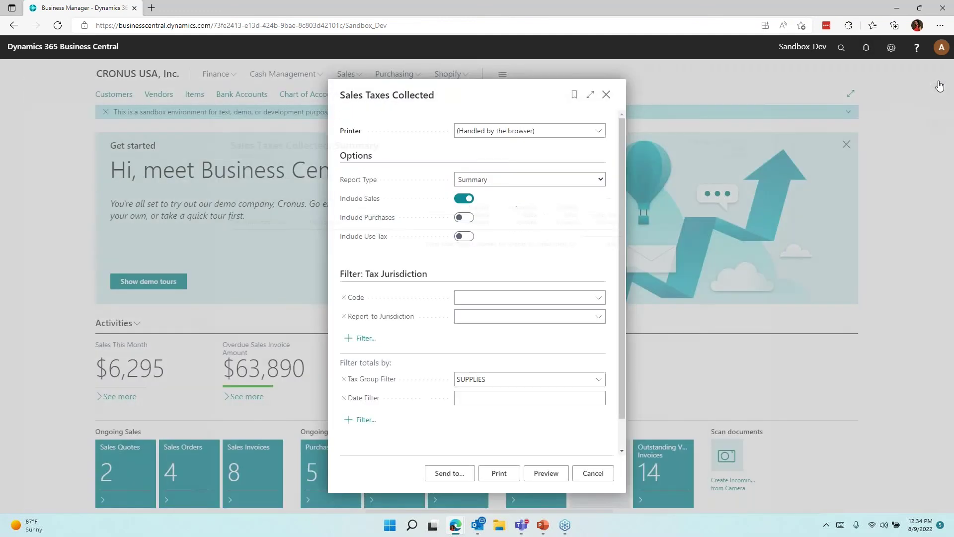
Step: Include purchases and use tax in the summary report, preview it and examine the Colorado jurisdiction tax amounts
{"action": "left_click", "coordinate": [526, 179]}
{"action": "left_click", "coordinate": [527, 178]}
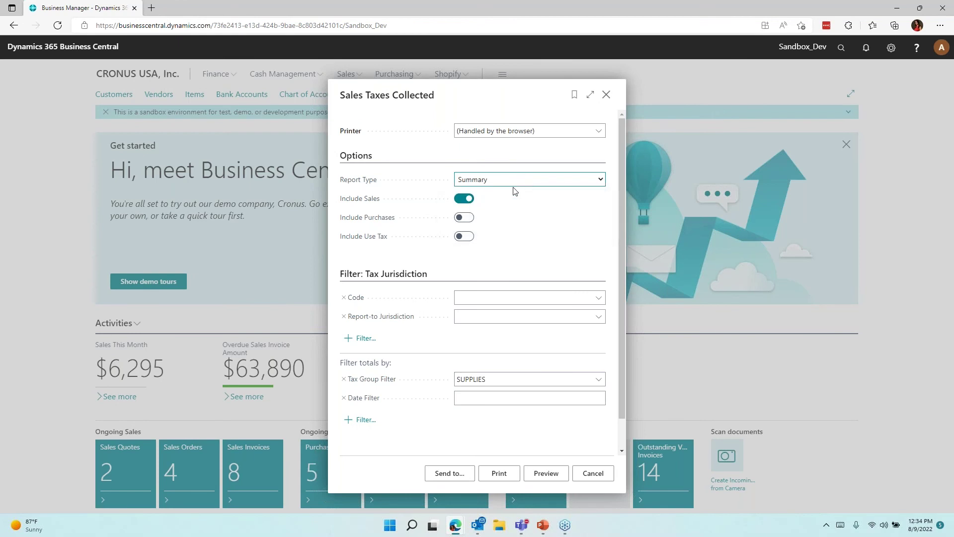
{"action": "left_click", "coordinate": [463, 217]}
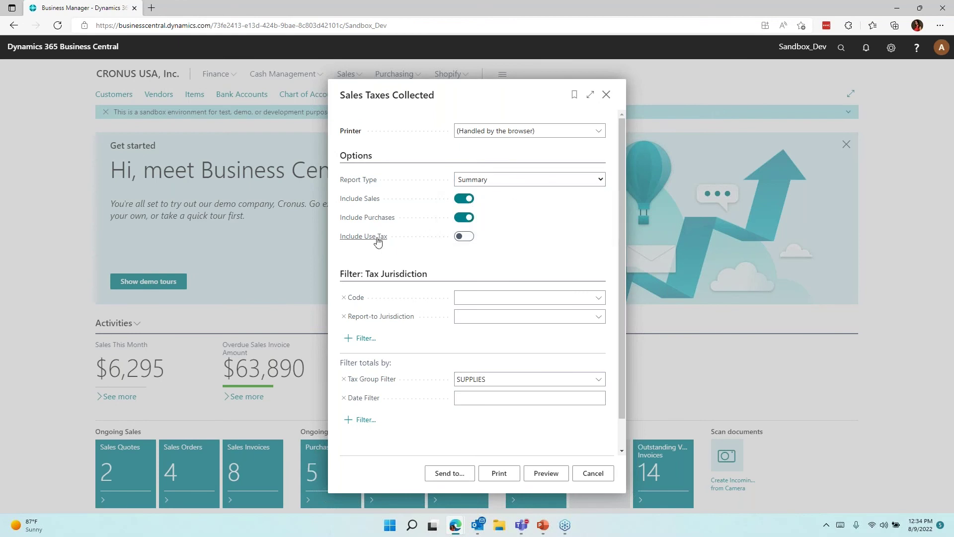
{"action": "left_click", "coordinate": [463, 236]}
{"action": "left_click", "coordinate": [546, 472]}
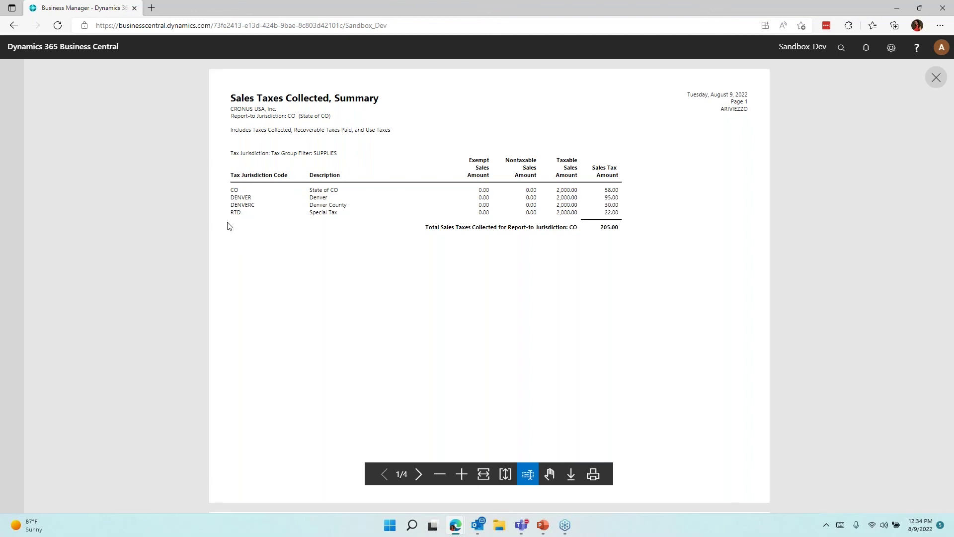
{"action": "left_click_drag", "start_coordinate": [551, 189], "coordinate": [616, 212]}
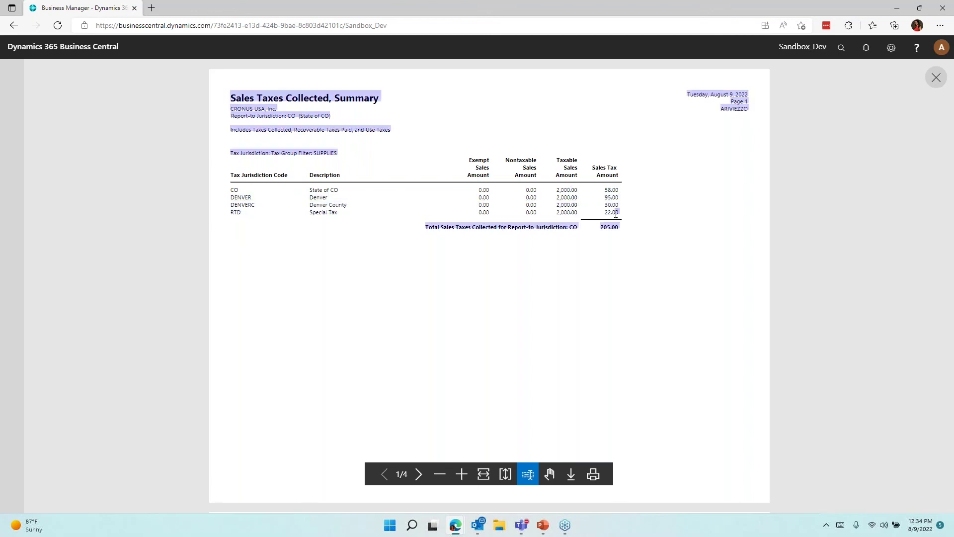
{"action": "left_click", "coordinate": [543, 294]}
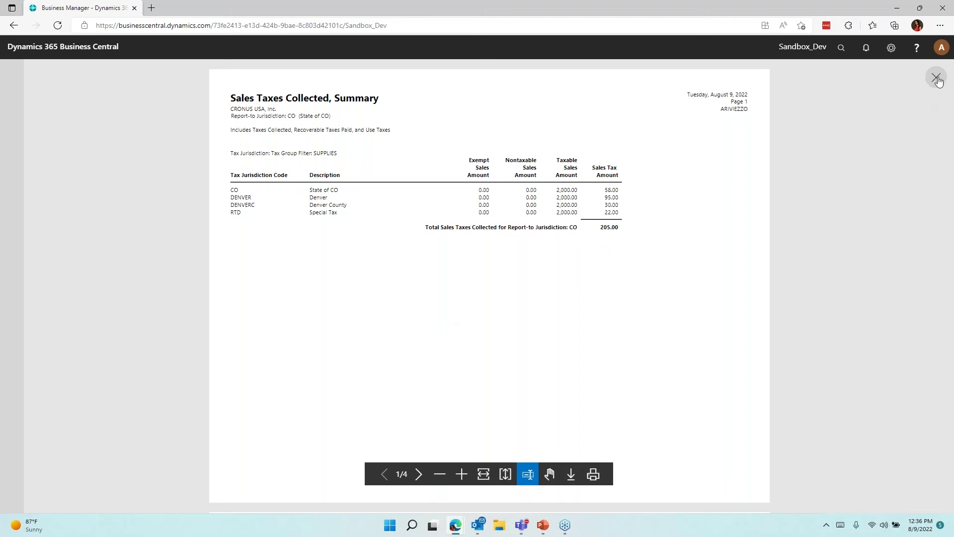
Step: Review the Sales Taxes Collected summary pages for each report-to jurisdiction and close the preview
{"action": "left_click", "coordinate": [419, 473]}
{"action": "left_click", "coordinate": [418, 473]}
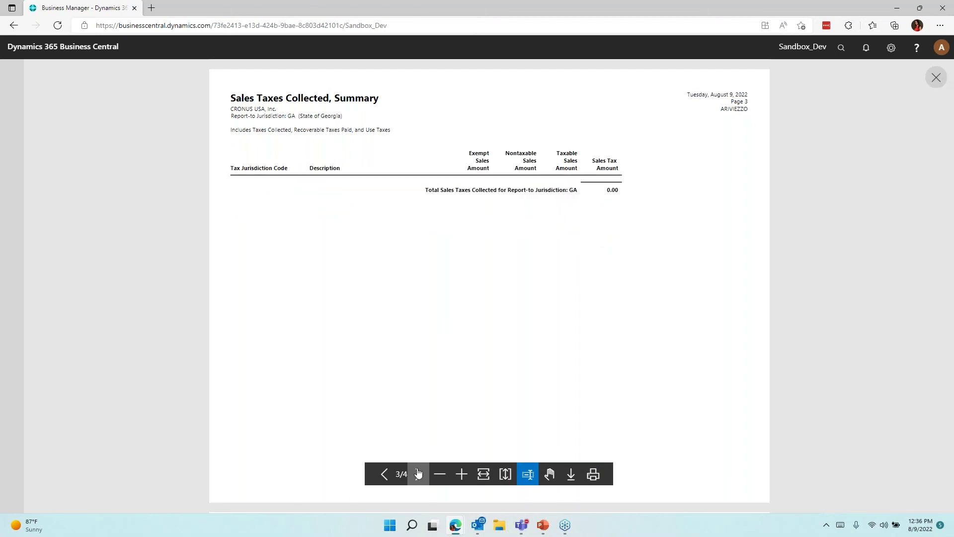
{"action": "left_click", "coordinate": [418, 473]}
{"action": "left_click", "coordinate": [381, 473]}
{"action": "double_click", "coordinate": [381, 473]}
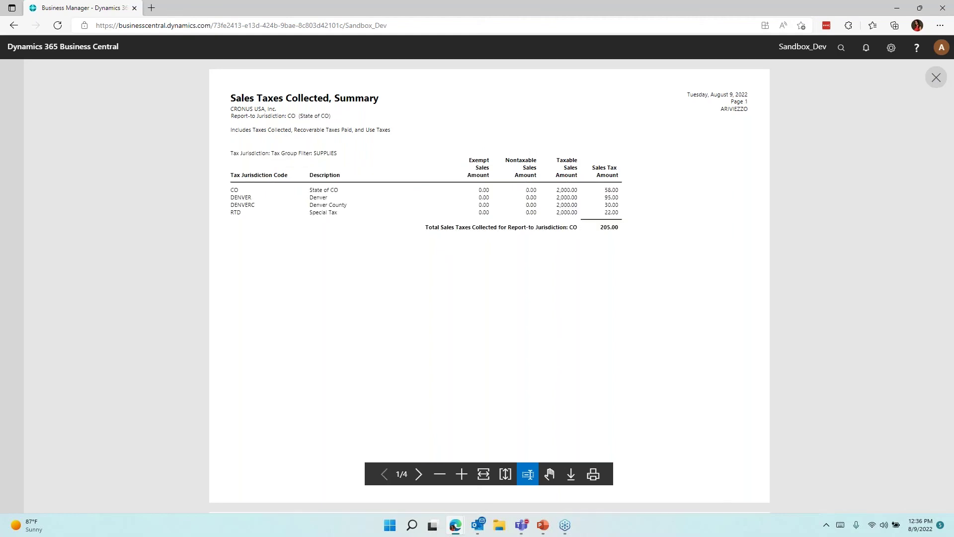
{"action": "left_click", "coordinate": [418, 473]}
{"action": "left_click", "coordinate": [418, 473]}
{"action": "left_click", "coordinate": [418, 473]}
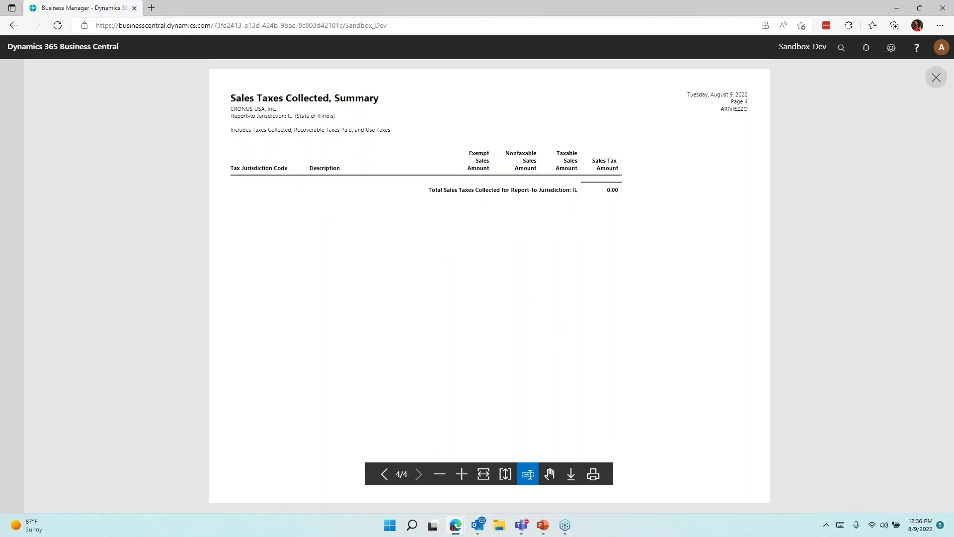
{"action": "left_click", "coordinate": [384, 476]}
{"action": "double_click", "coordinate": [385, 478]}
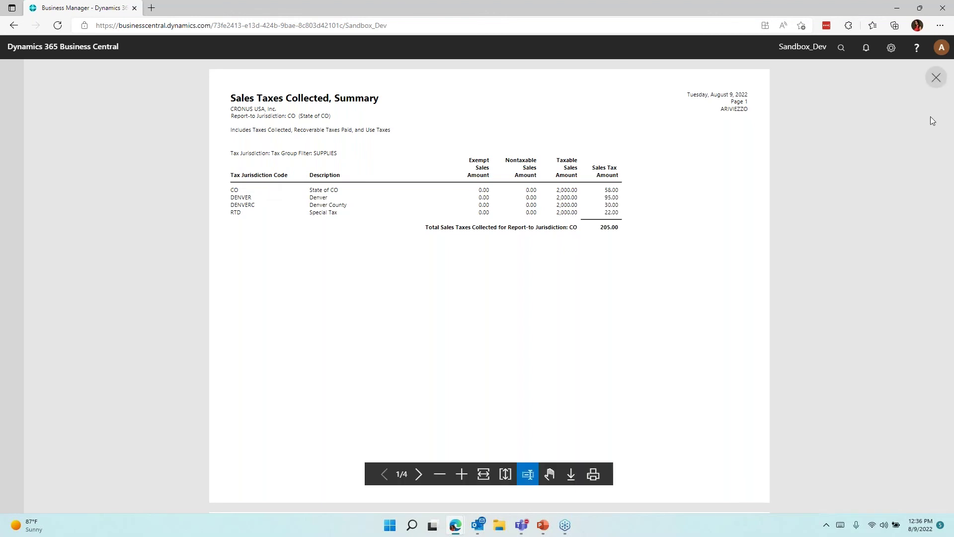
{"action": "left_click", "coordinate": [935, 78]}
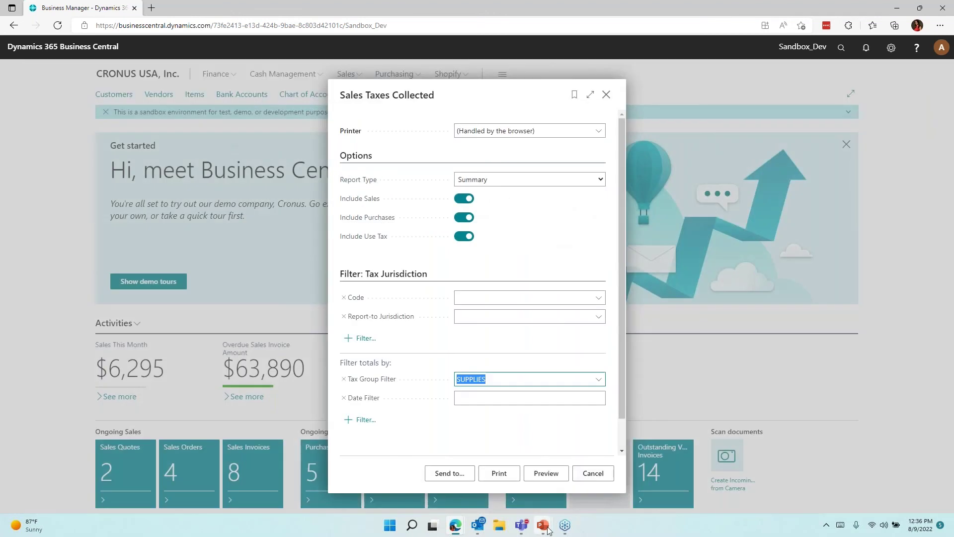
Step: Switch to the PowerPoint slide show and advance to the table comparing Tax Liable, Use Tax and Expense/Capitalize combinations
{"action": "mouse_move", "coordinate": [546, 530]}
{"action": "left_click", "coordinate": [482, 470]}
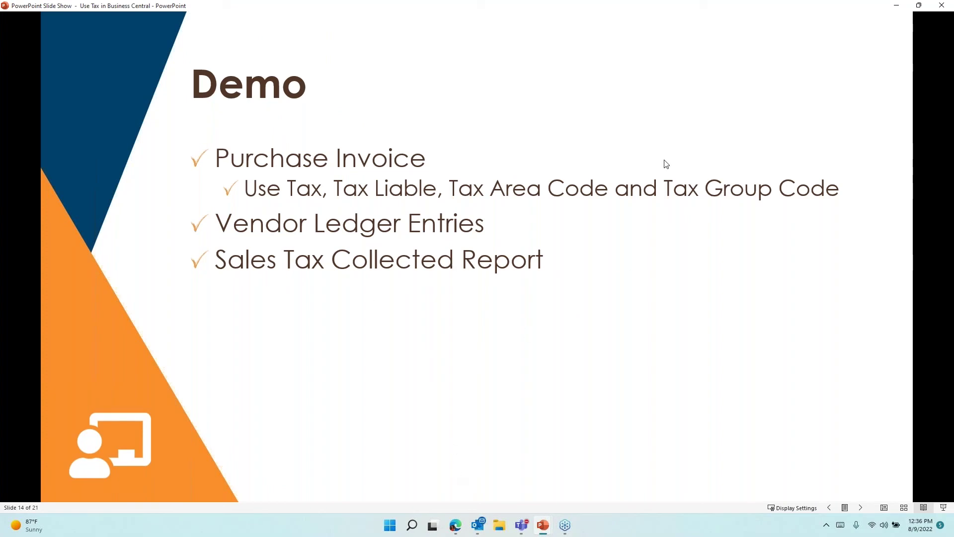
{"action": "left_click", "coordinate": [440, 319]}
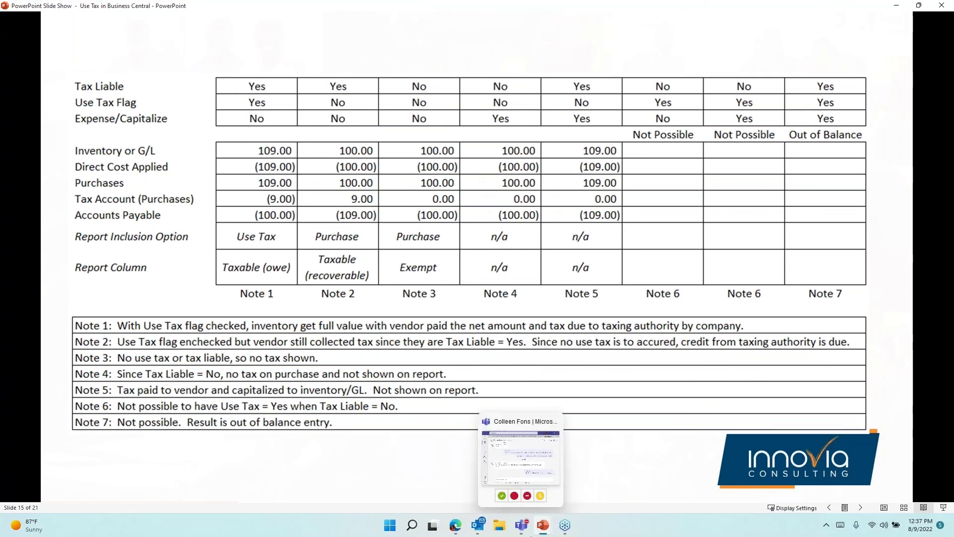
{"action": "mouse_move", "coordinate": [542, 524]}
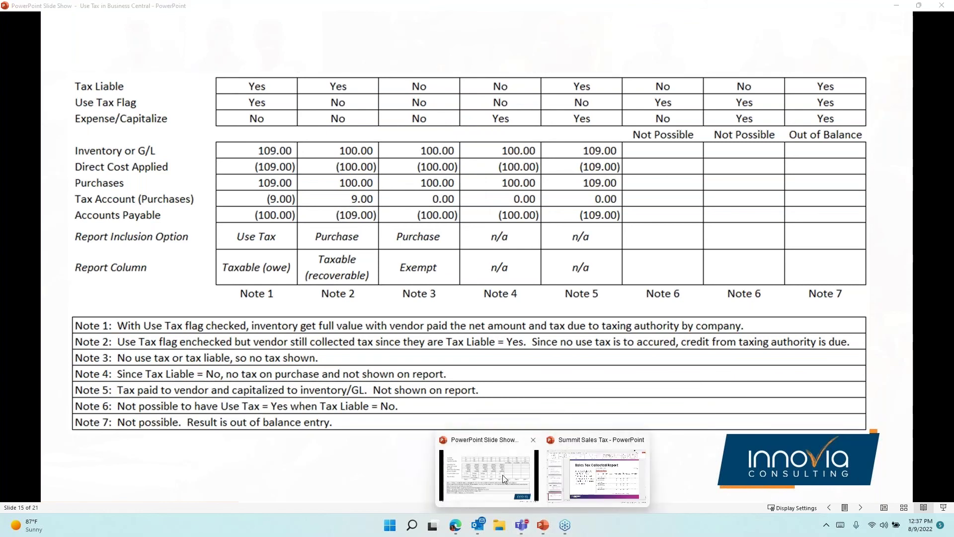
Step: Return to Business Central, cancel the Sales Taxes Collected report request and open the Purchase Orders list
{"action": "mouse_move", "coordinate": [455, 525]}
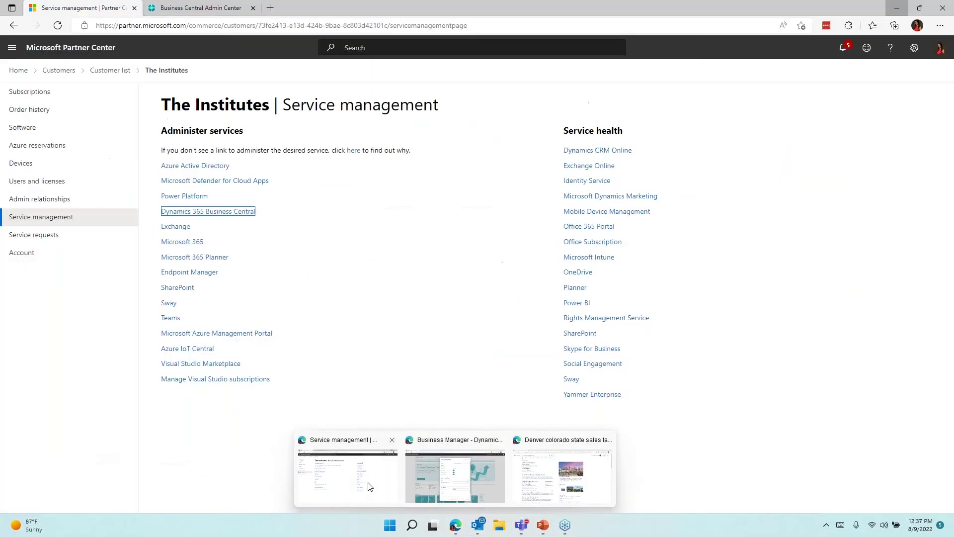
{"action": "left_click", "coordinate": [461, 488]}
{"action": "left_click", "coordinate": [594, 474]}
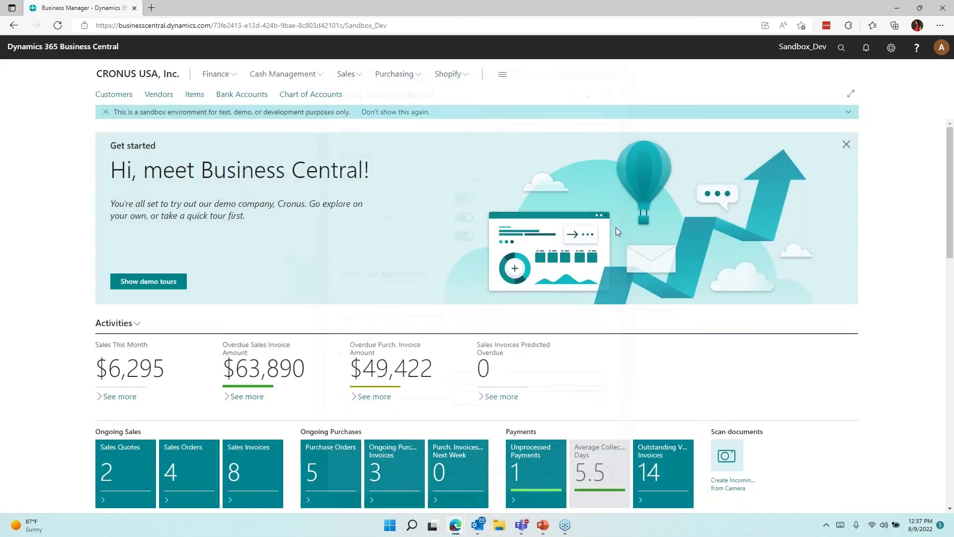
{"action": "left_click", "coordinate": [842, 50]}
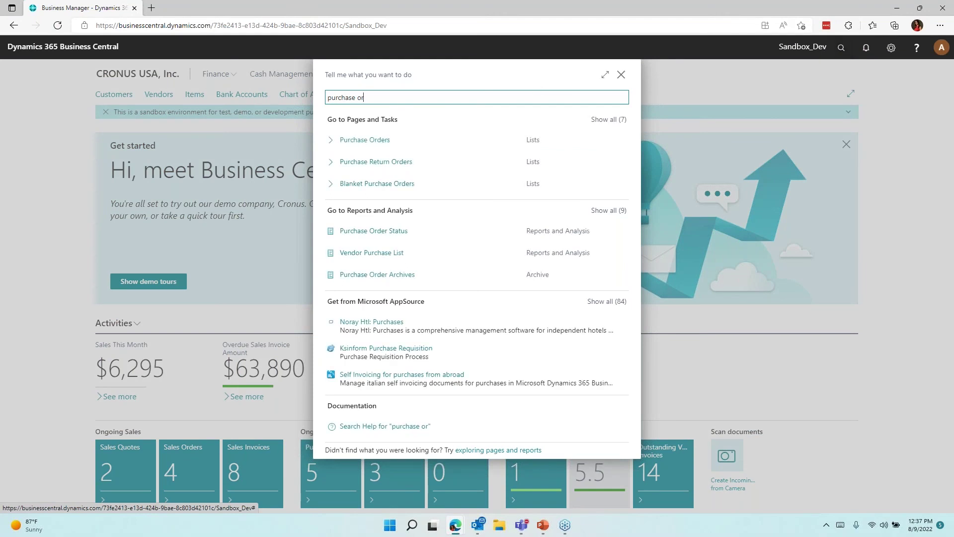
{"action": "left_click", "coordinate": [348, 143]}
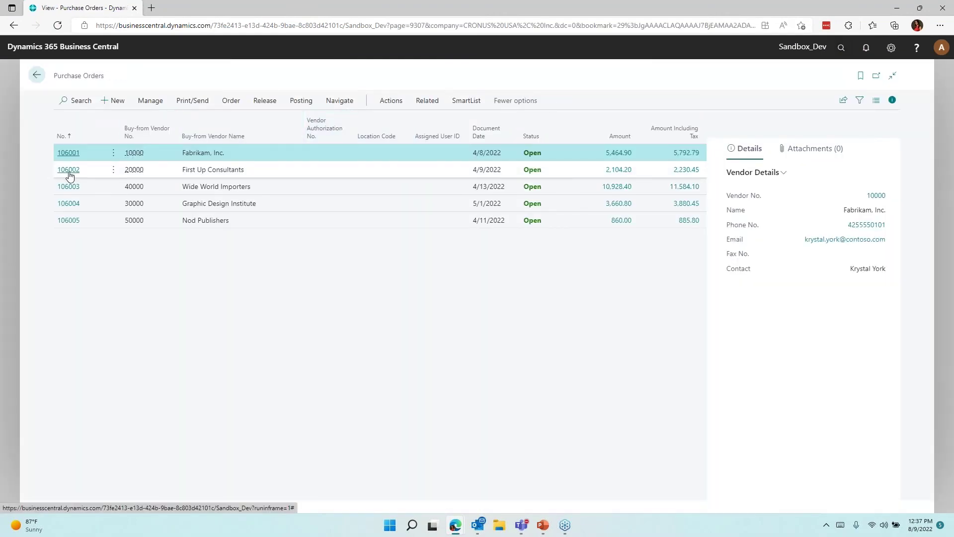
{"action": "left_click", "coordinate": [68, 170]}
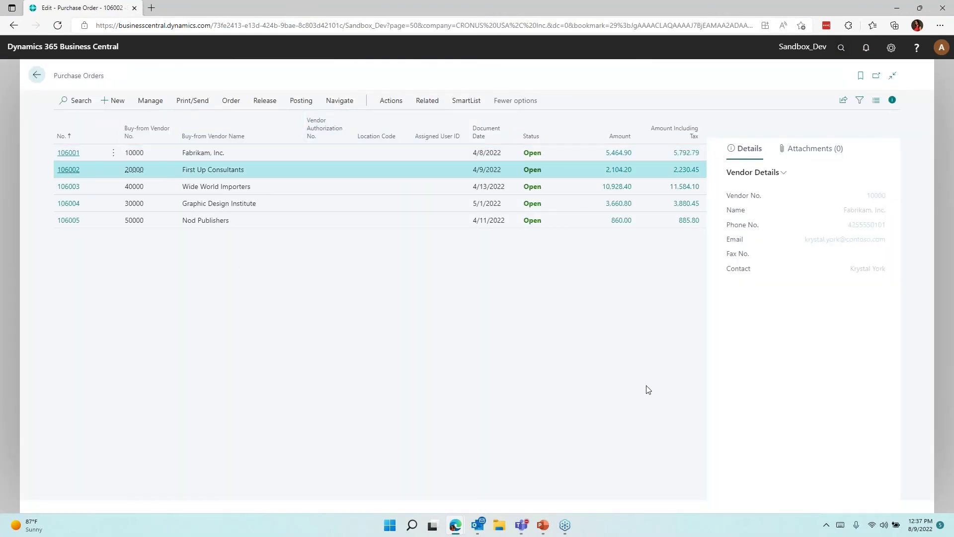
{"action": "scroll", "coordinate": [698, 480], "scroll_direction": "down", "scroll_amount": 6}
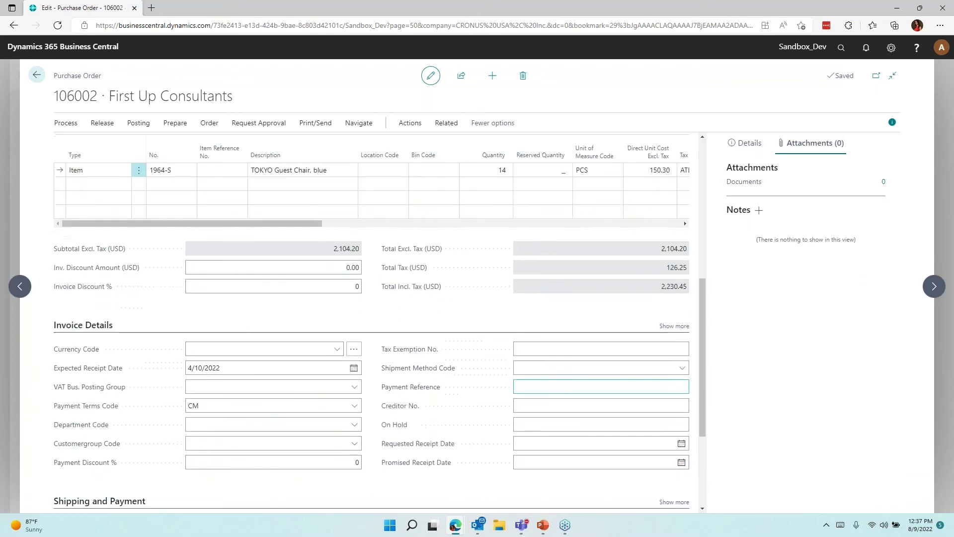
{"action": "left_click", "coordinate": [103, 184]}
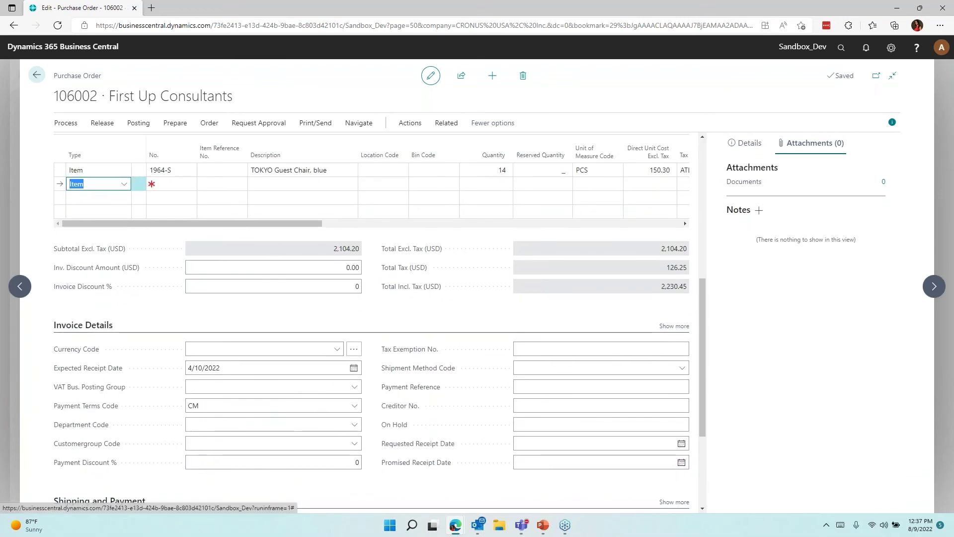
{"action": "type", "text": "g/l"}
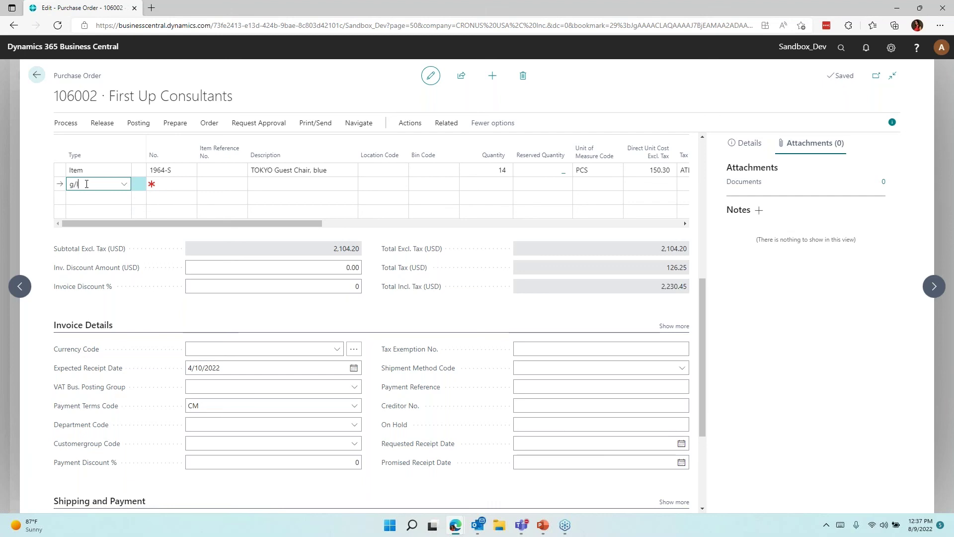
{"action": "key", "text": "Tab"}
{"action": "type", "text": "220"}
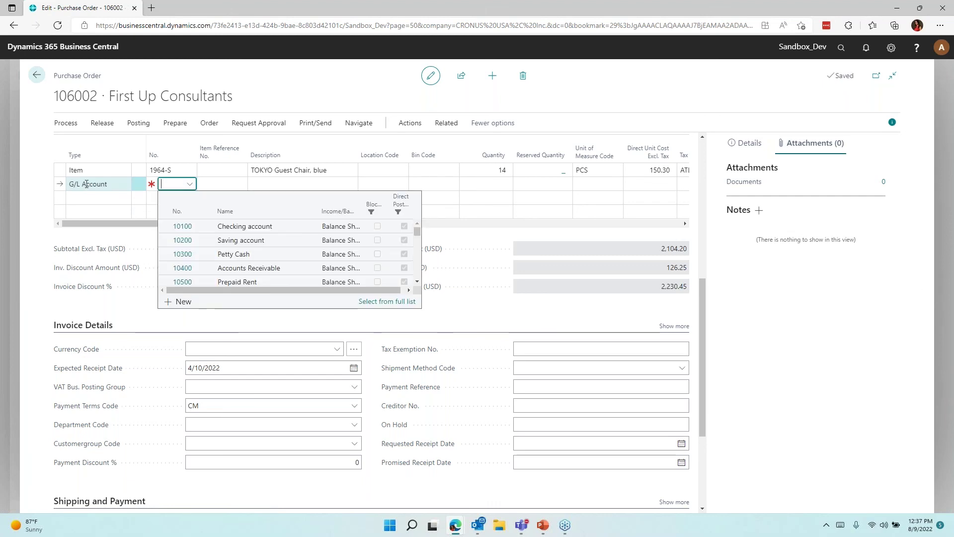
{"action": "left_click", "coordinate": [40, 74]}
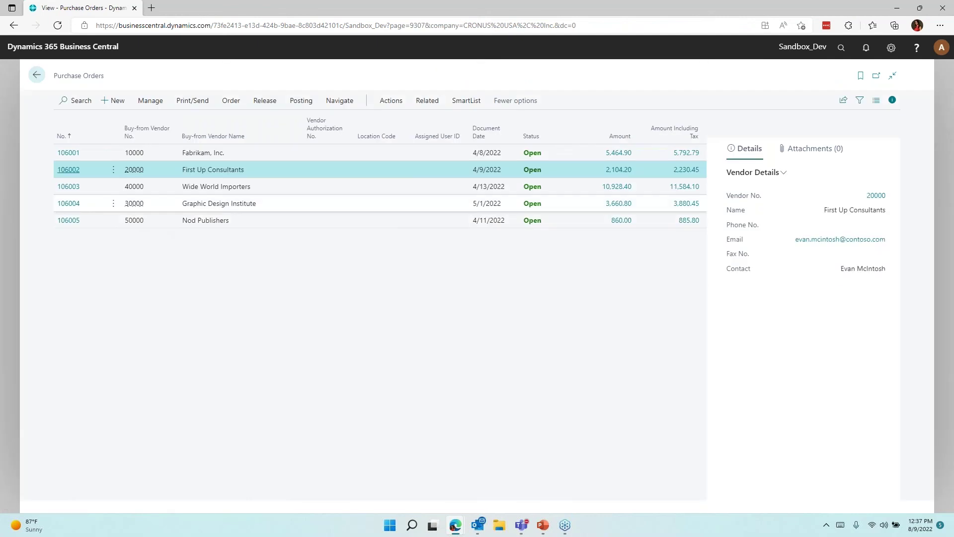
{"action": "left_click", "coordinate": [60, 204]}
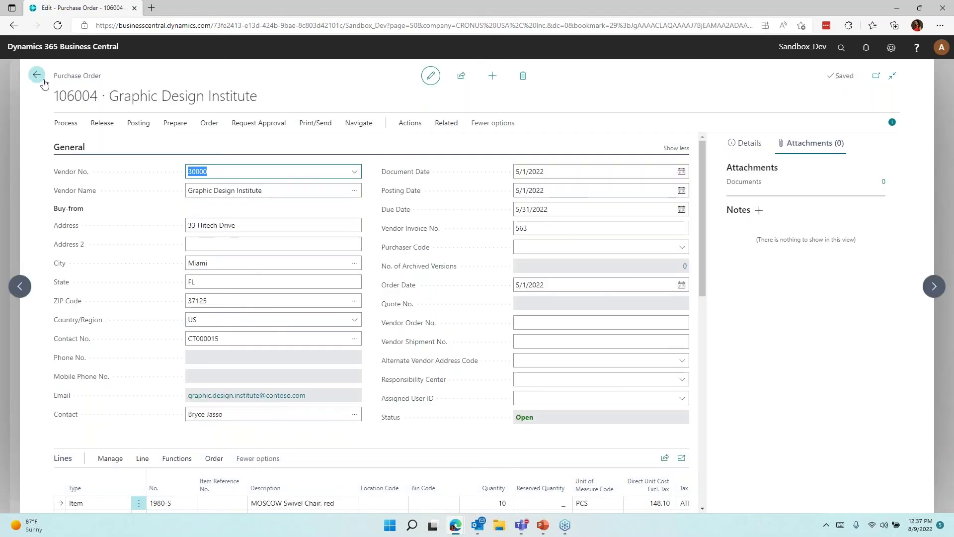
{"action": "left_click", "coordinate": [36, 75]}
Step: Create a new purchase order for vendor 20000, First Up Consultants
{"action": "left_click", "coordinate": [115, 112]}
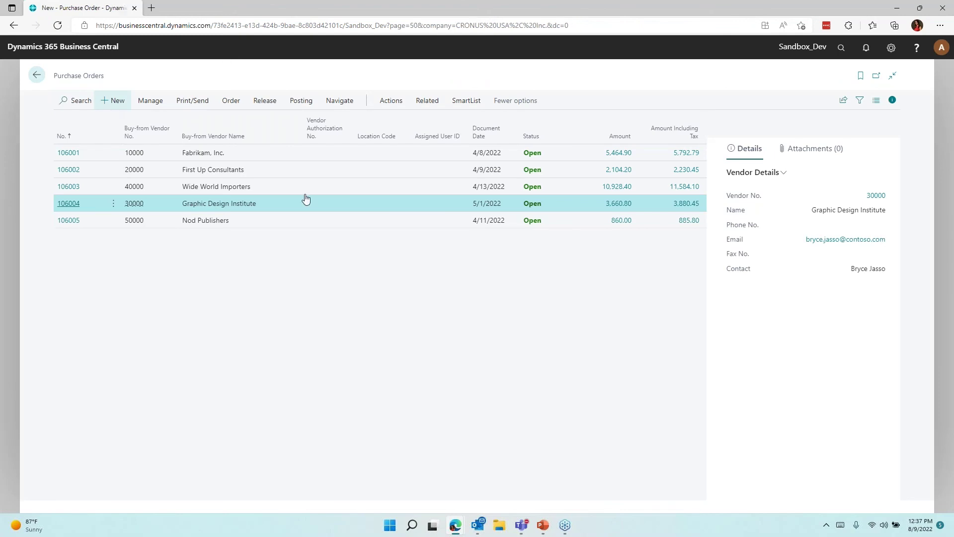
{"action": "left_click", "coordinate": [355, 171]}
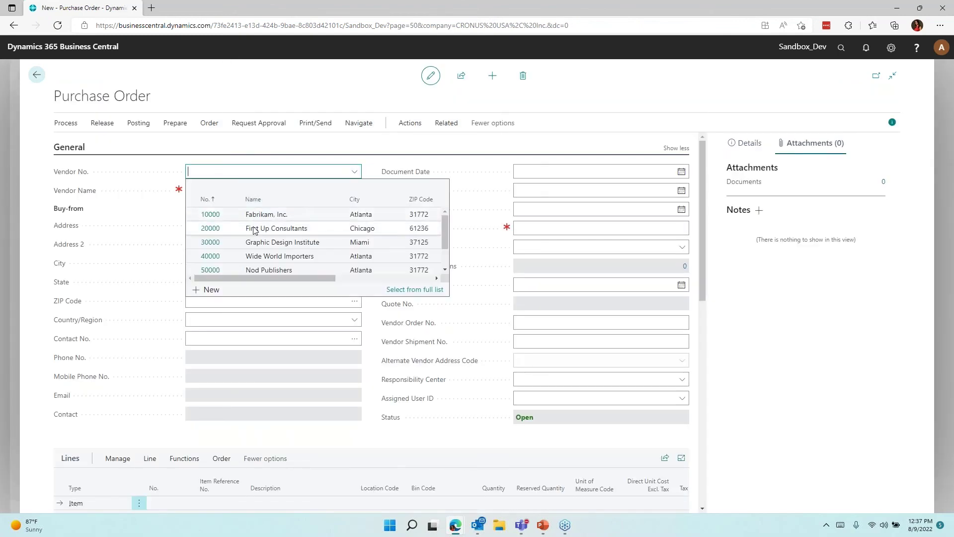
{"action": "left_click", "coordinate": [252, 225]}
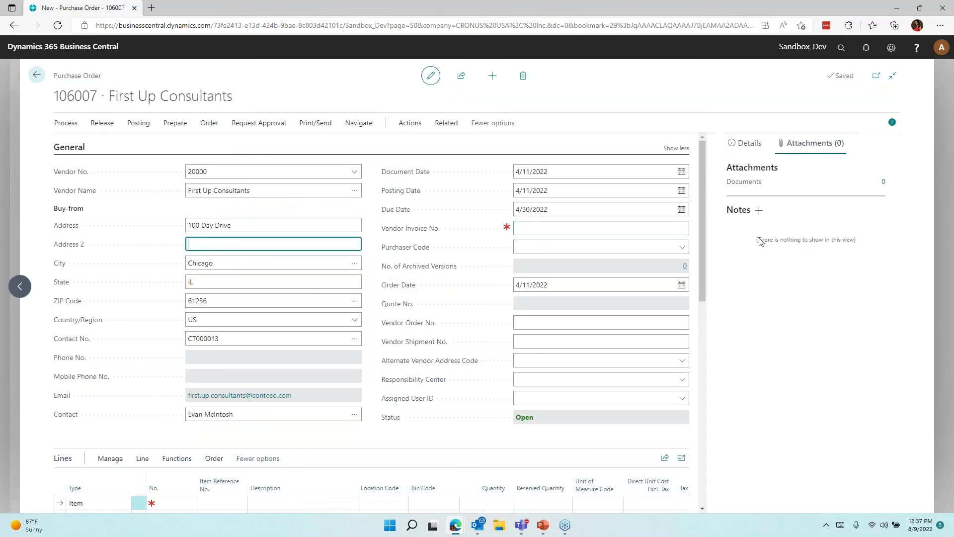
Step: Make the first order line a G/L Account line for account 61400, Office Supplies Expense
{"action": "scroll", "coordinate": [700, 231], "scroll_direction": "down", "scroll_amount": 3}
{"action": "left_click", "coordinate": [121, 382]}
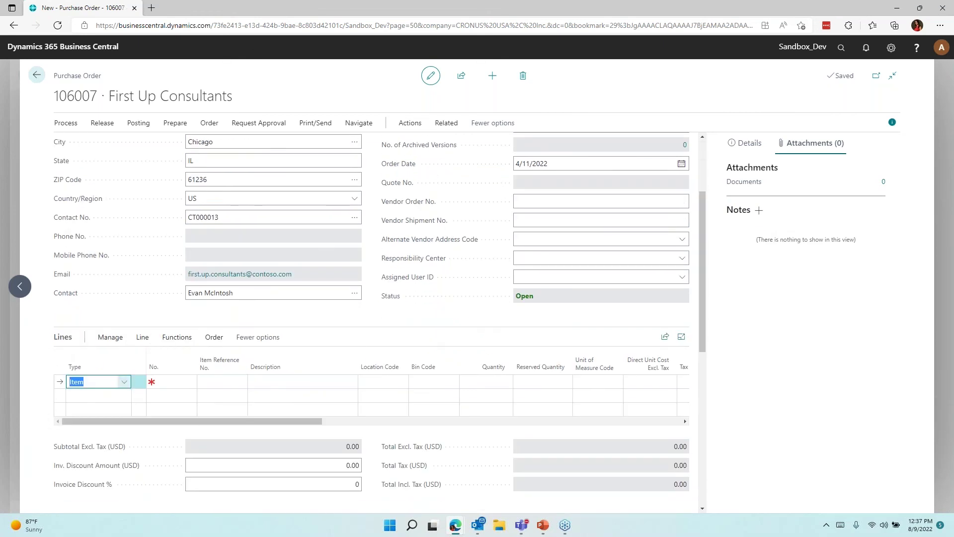
{"action": "type", "text": "g/kl"}
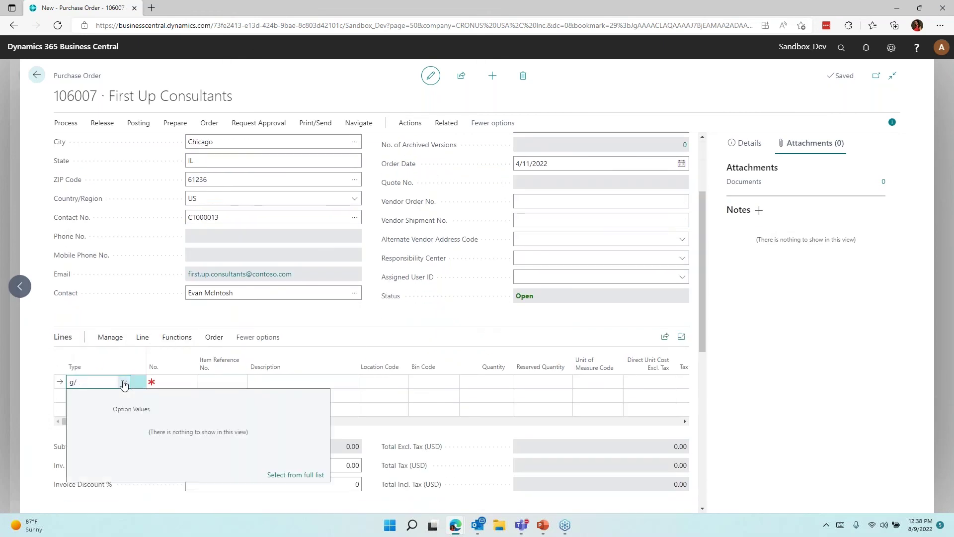
{"action": "key", "text": "BackSpace"}
{"action": "key", "text": "BackSpace"}
{"action": "type", "text": "l"}
{"action": "key", "text": "Tab"}
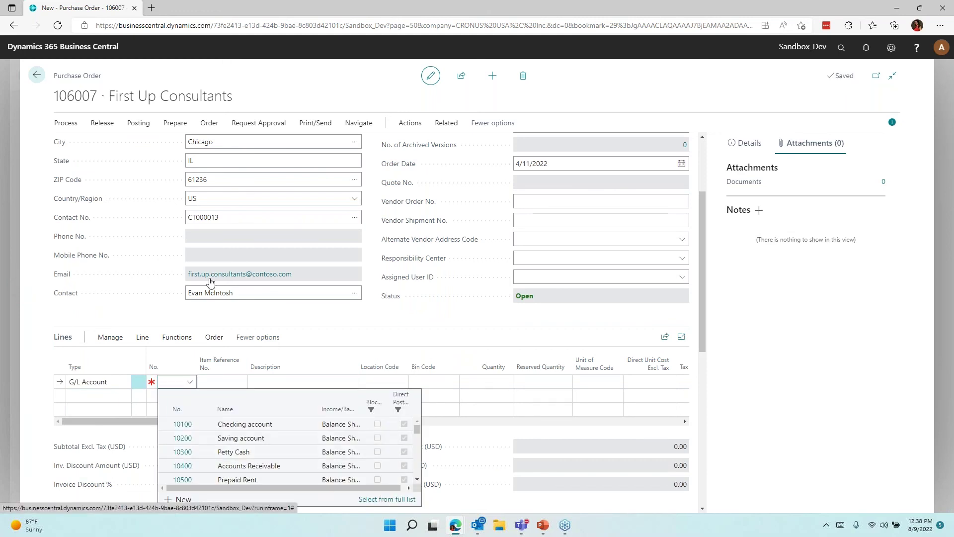
{"action": "left_click", "coordinate": [392, 499]}
{"action": "left_click", "coordinate": [166, 95]}
{"action": "type", "text": "office"}
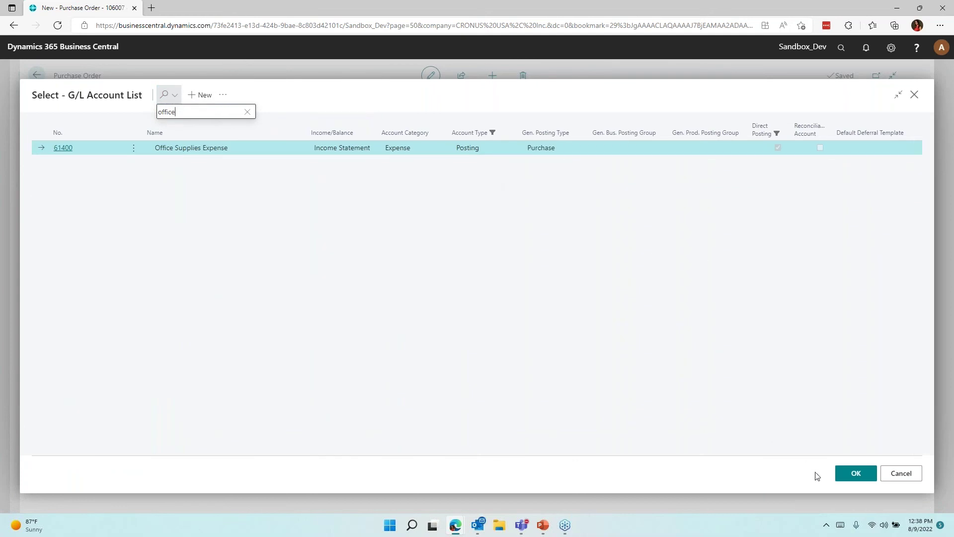
{"action": "left_click", "coordinate": [858, 474]}
Step: Set the Office Supplies Expense line to quantity 1, unit of measure BOX and direct unit cost 200
{"action": "key", "text": "Tab"}
{"action": "key", "text": "Tab"}
{"action": "key", "text": "Tab"}
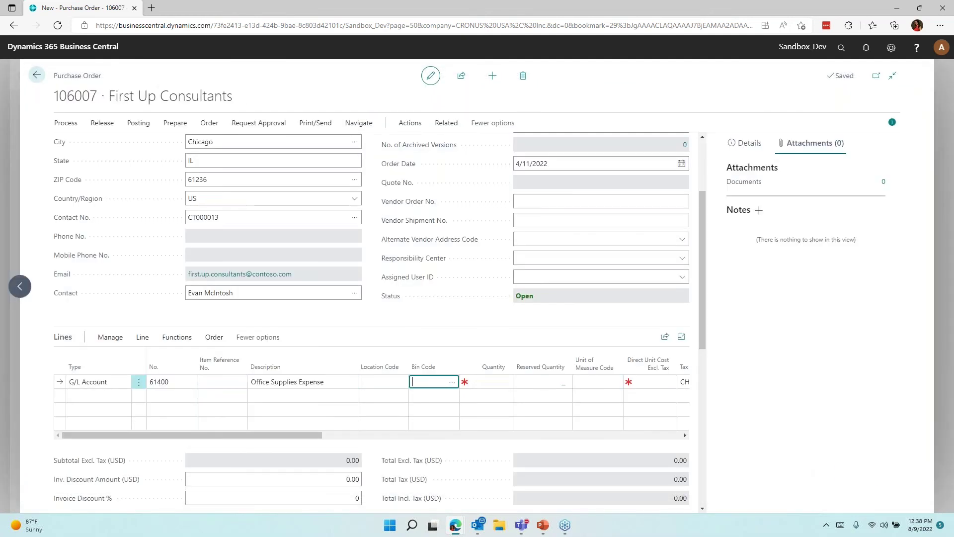
{"action": "type", "text": "1"}
{"action": "key", "text": "Tab"}
{"action": "key", "text": "Tab"}
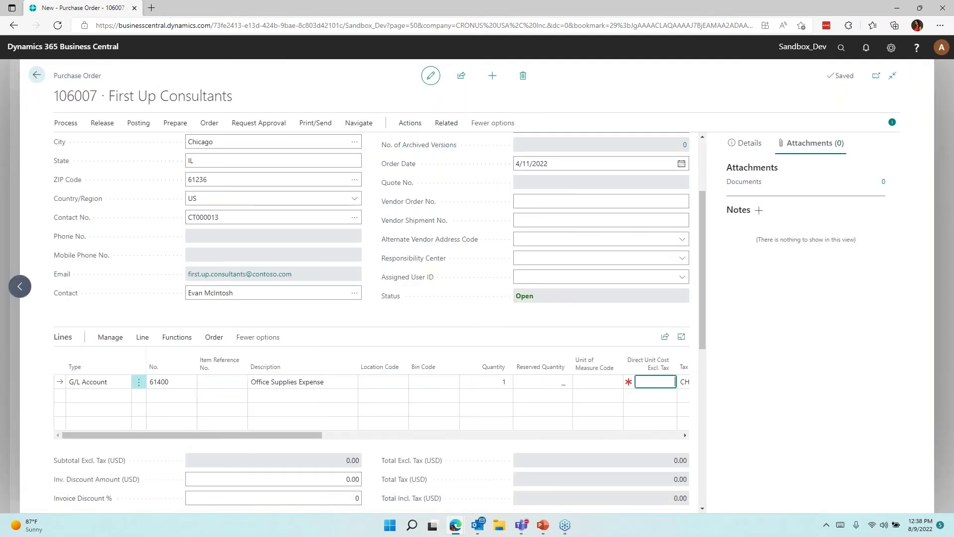
{"action": "left_click", "coordinate": [596, 381]}
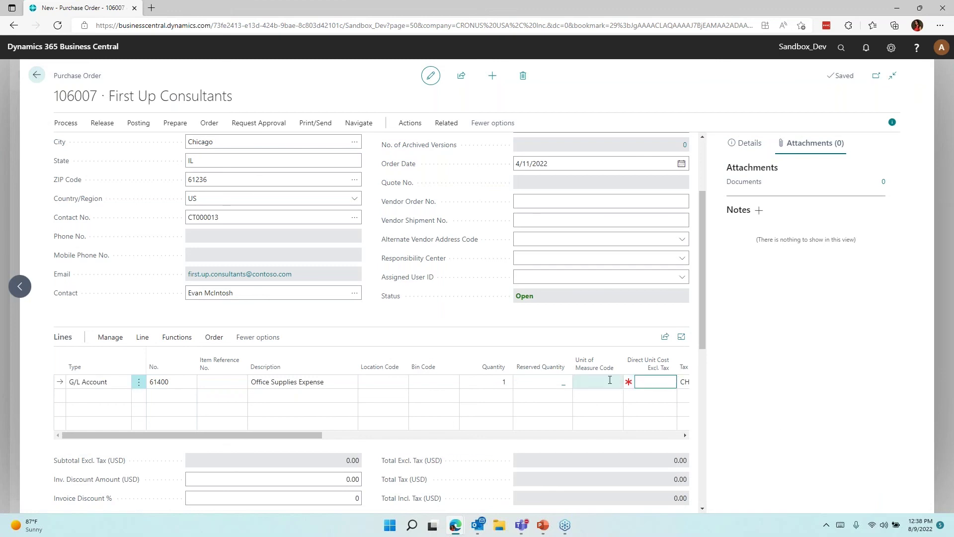
{"action": "left_click", "coordinate": [616, 382]}
{"action": "left_click", "coordinate": [621, 424]}
{"action": "left_click", "coordinate": [649, 382]}
{"action": "type", "text": "200"}
{"action": "key", "text": "Tab"}
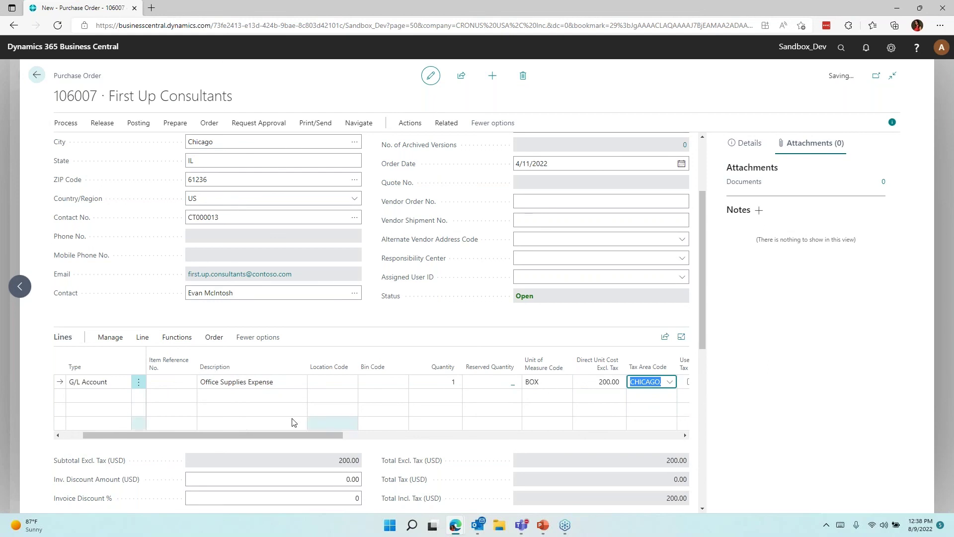
Step: Add a second G/L Account line for account 61400 with the description "Sales Tax on Office Supplies"
{"action": "left_click_drag", "start_coordinate": [103, 460], "coordinate": [40, 425]}
{"action": "left_click_drag", "start_coordinate": [100, 432], "coordinate": [76, 434]}
{"action": "left_click", "coordinate": [82, 398]}
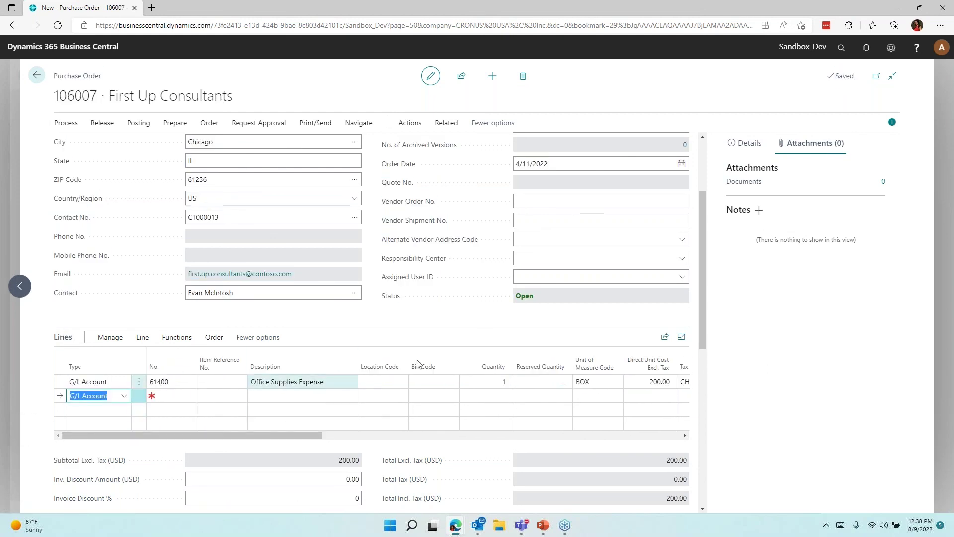
{"action": "left_click", "coordinate": [170, 395]}
{"action": "type", "text": "61400"}
{"action": "key", "text": "Tab"}
{"action": "key", "text": "Tab"}
{"action": "type", "text": "Sale"}
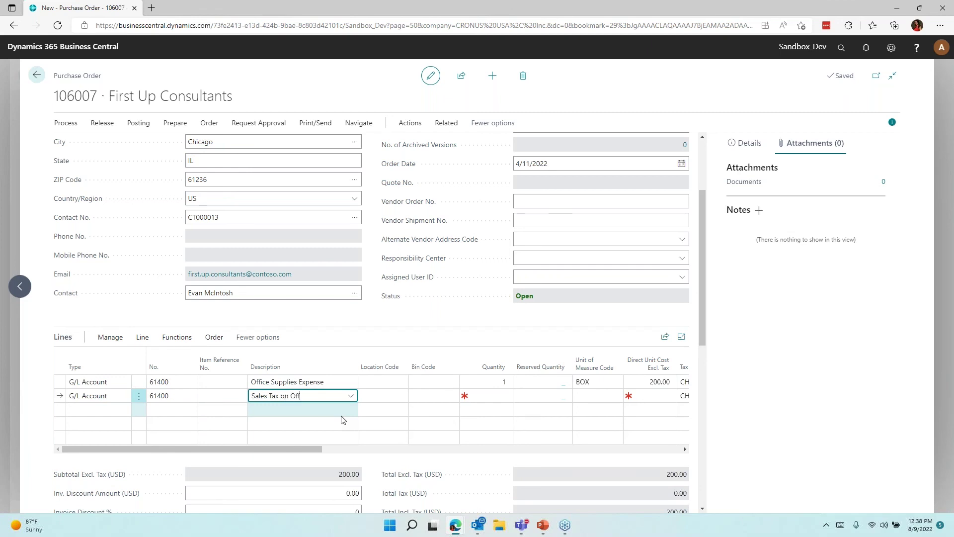
{"action": "key", "text": "Tab"}
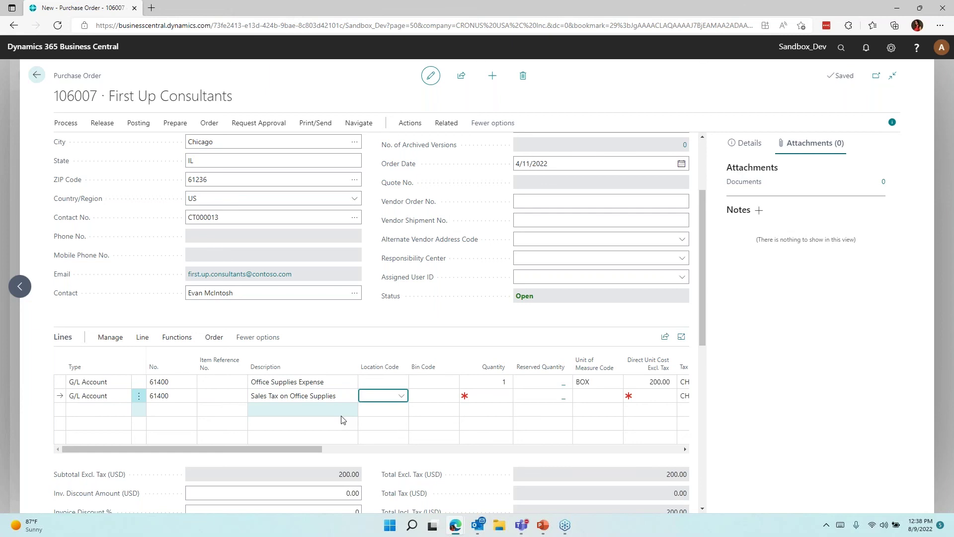
Step: Set the sales tax line to quantity 1, unit of measure BOX and direct unit cost 200.50
{"action": "key", "text": "Tab"}
{"action": "type", "text": "1"}
{"action": "key", "text": "Tab"}
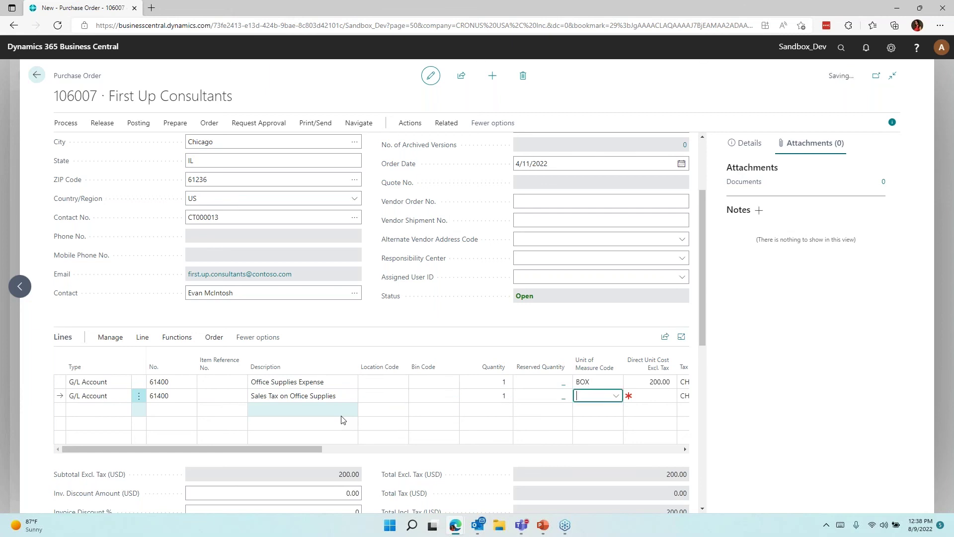
{"action": "type", "text": "b"}
{"action": "key", "text": "Tab"}
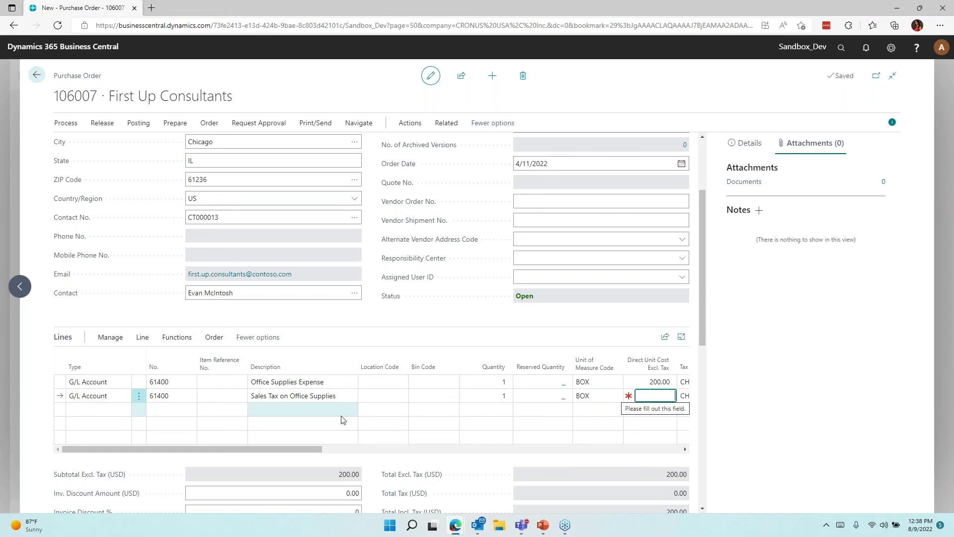
{"action": "type", "text": "9"}
{"action": "type", "text": "00.50"}
Step: Append "Denver" to the description of the sales tax line
{"action": "left_click", "coordinate": [288, 395]}
{"action": "left_click", "coordinate": [287, 396]}
{"action": "type", "text": "Denve"}
{"action": "key", "text": "Tab"}
{"action": "left_click", "coordinate": [288, 396]}
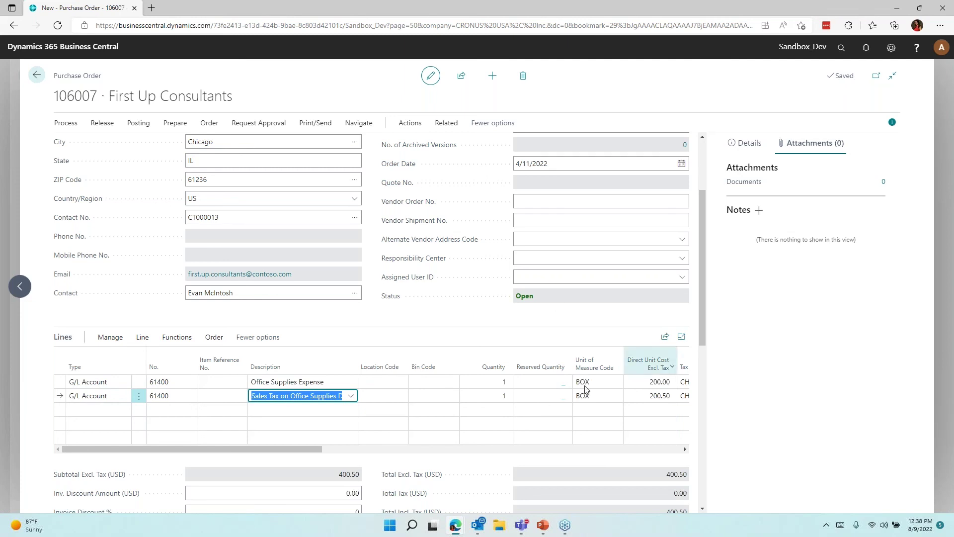
Step: Set the direct unit cost of the Office Supplies Expense line to 2,000
{"action": "left_click", "coordinate": [661, 382]}
{"action": "type", "text": "2000"}
{"action": "key", "text": "Tab"}
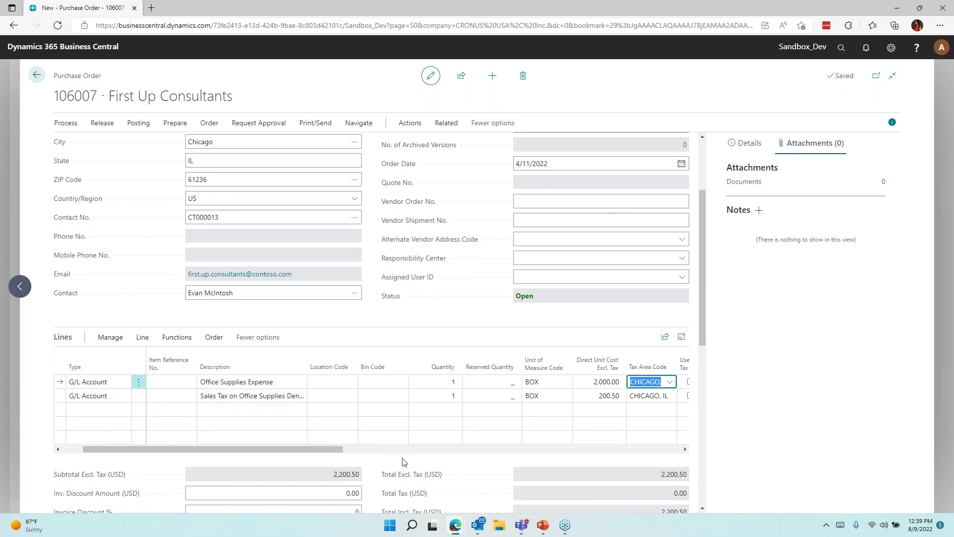
Step: Switch to the PowerPoint slide show and advance to the invoice review decision flowchart
{"action": "left_click", "coordinate": [543, 525]}
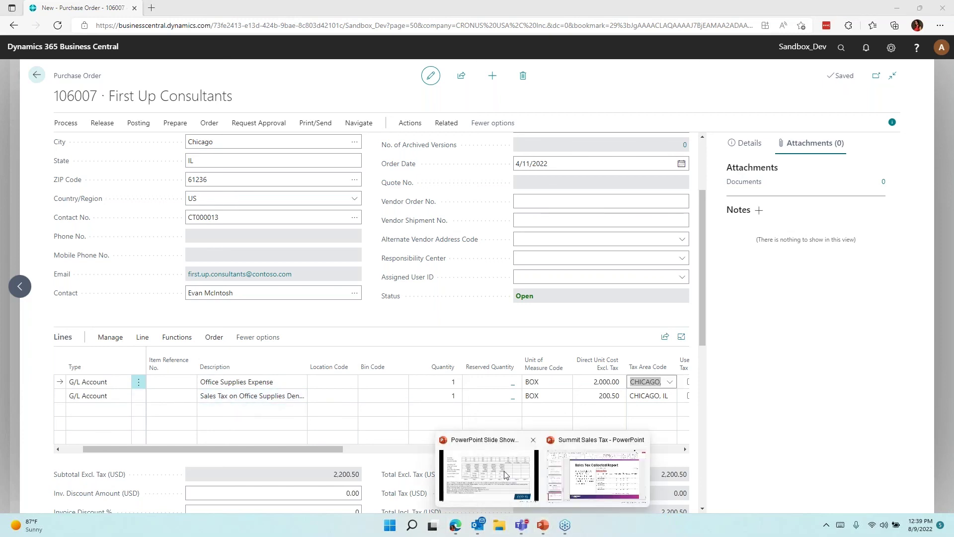
{"action": "left_click", "coordinate": [531, 478]}
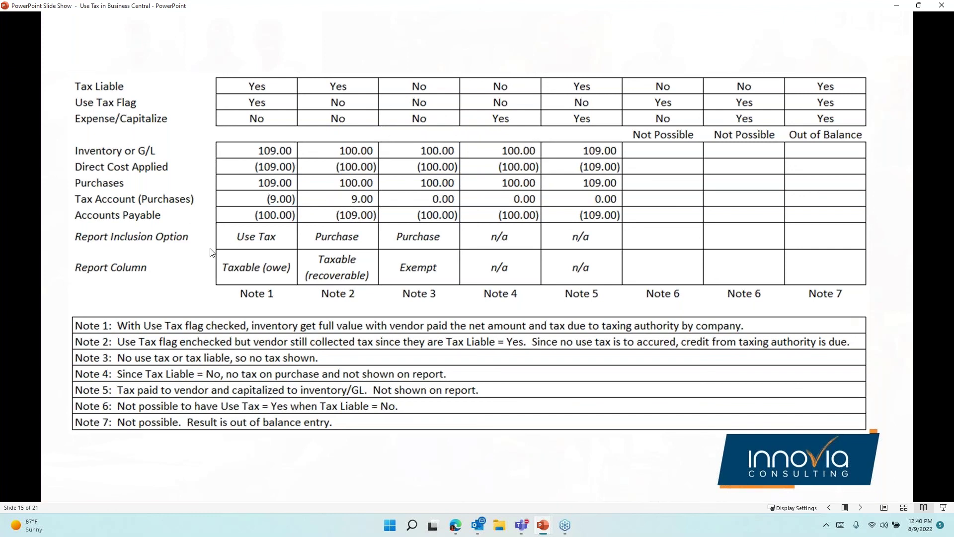
{"action": "key", "text": "Right"}
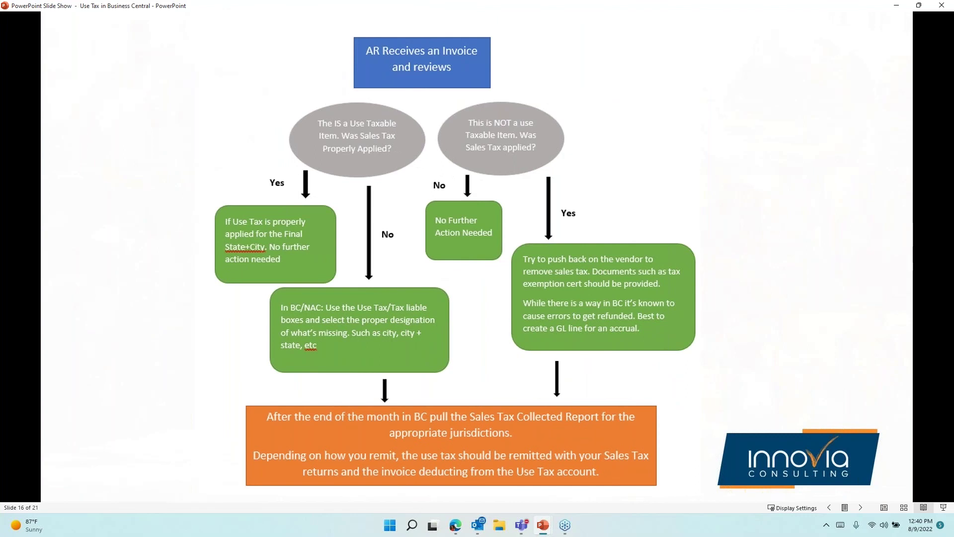